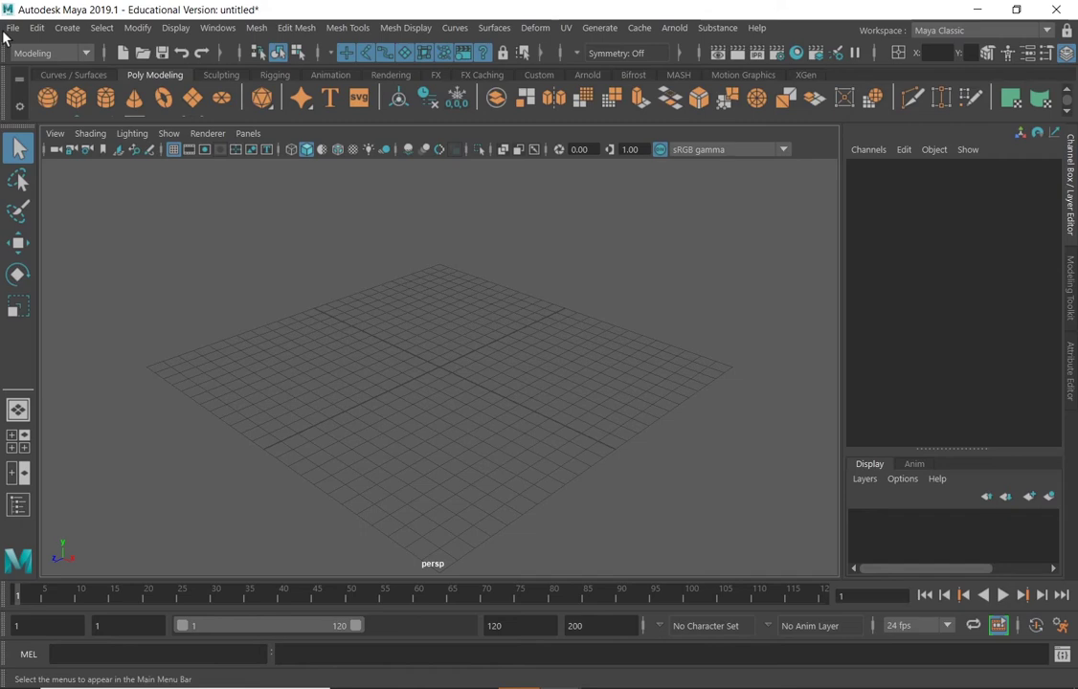
# Create a polygon plane at the origin and scale it uniformly to about 23.7 so it covers the grid
pyautogui.click(67, 27)
pyautogui.moveTo(143, 89)
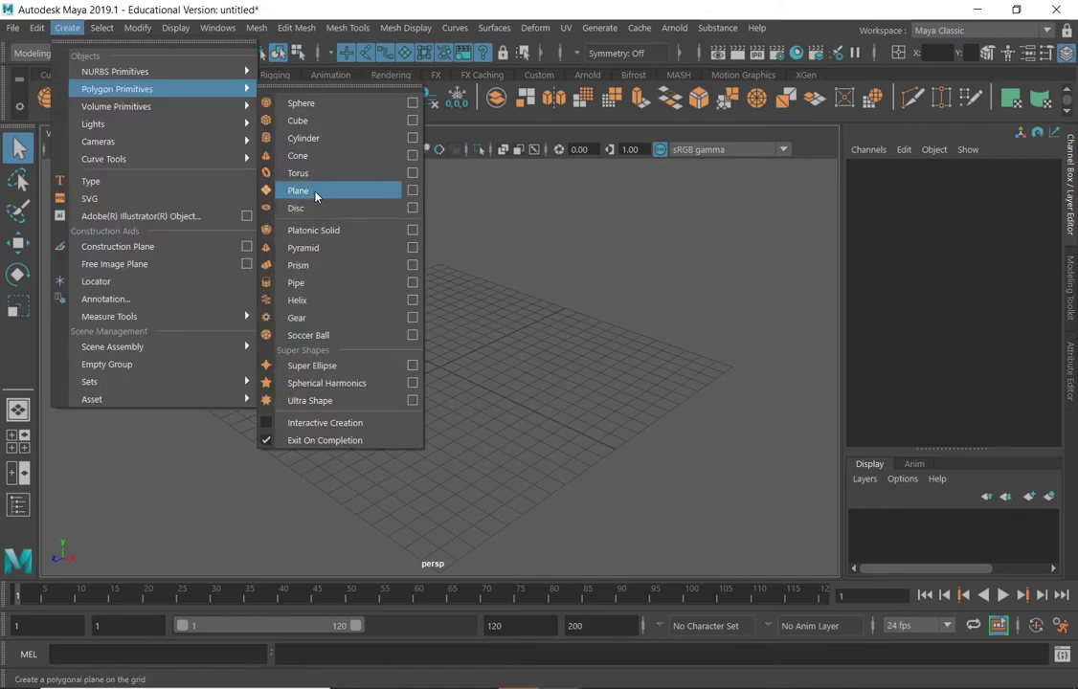
pyautogui.click(292, 185)
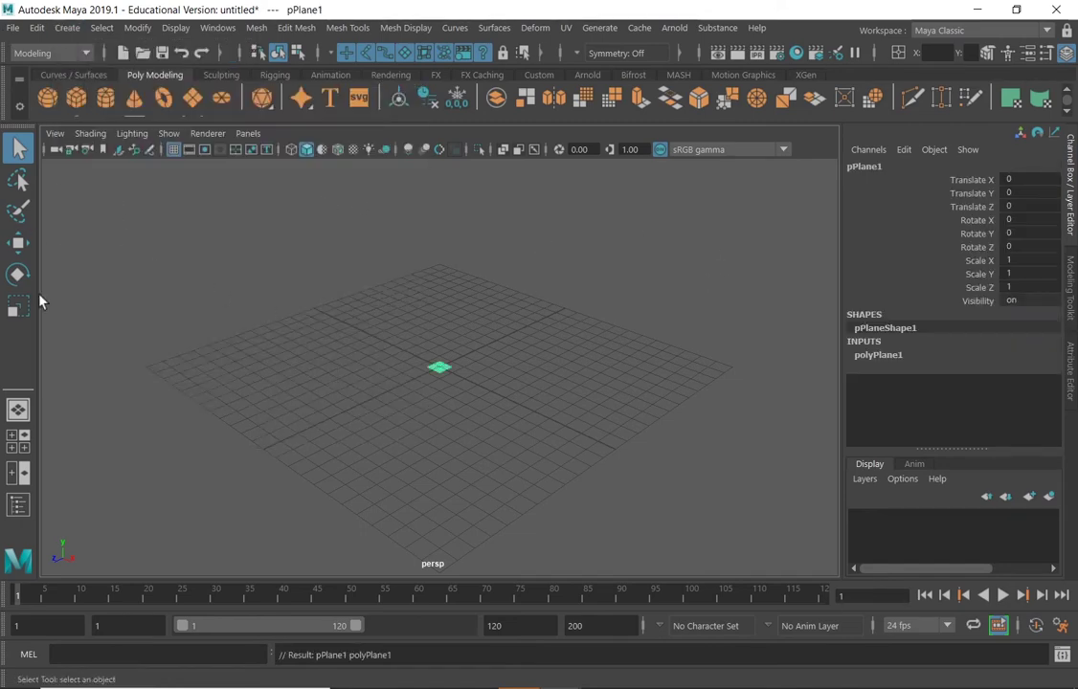
pyautogui.click(18, 275)
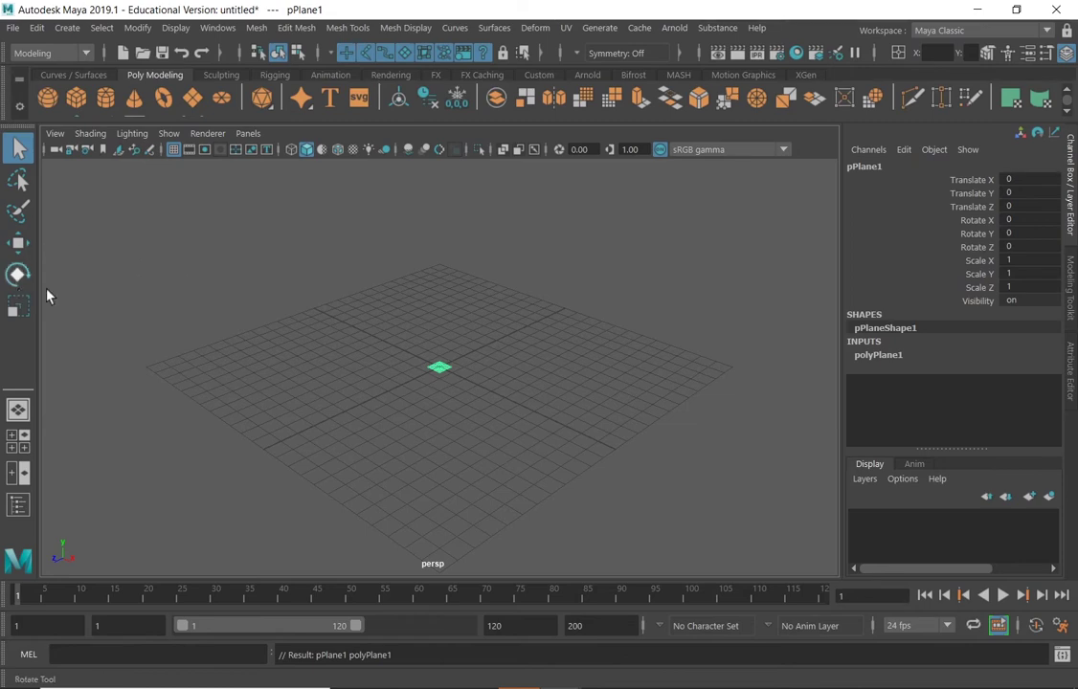
pyautogui.press('q')
pyautogui.click(17, 307)
pyautogui.moveTo(440, 367); pyautogui.dragTo(711, 316)
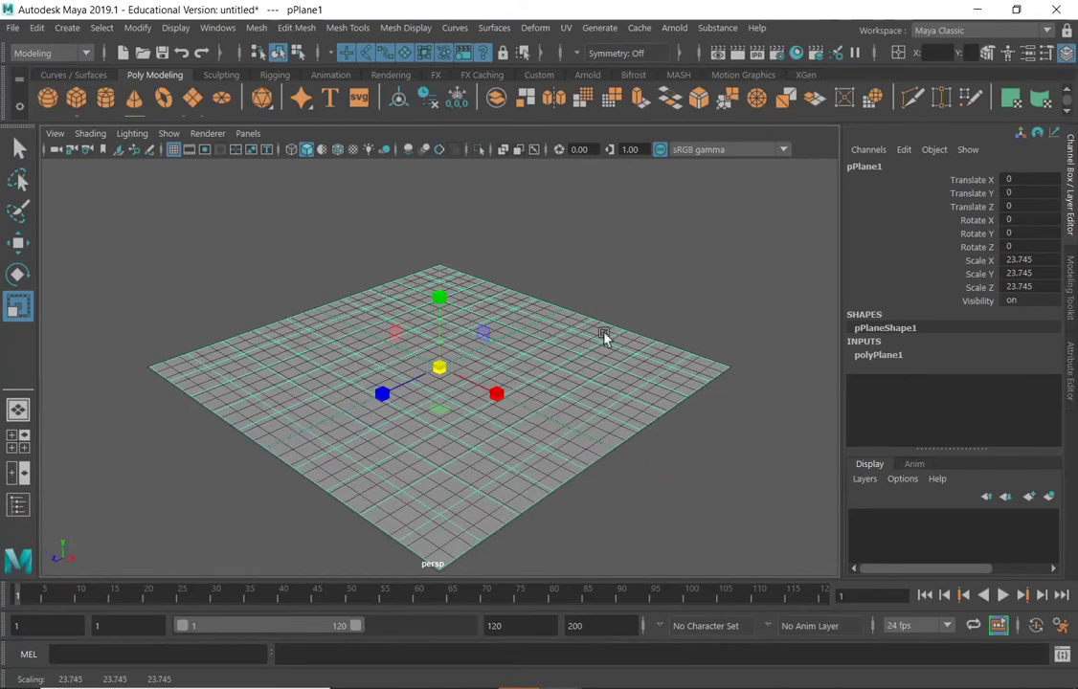
# Create a spot light at the centre of the plane
pyautogui.keyDown('alt'); pyautogui.moveTo(512, 335); pyautogui.dragTo(568, 279); pyautogui.keyUp('alt')
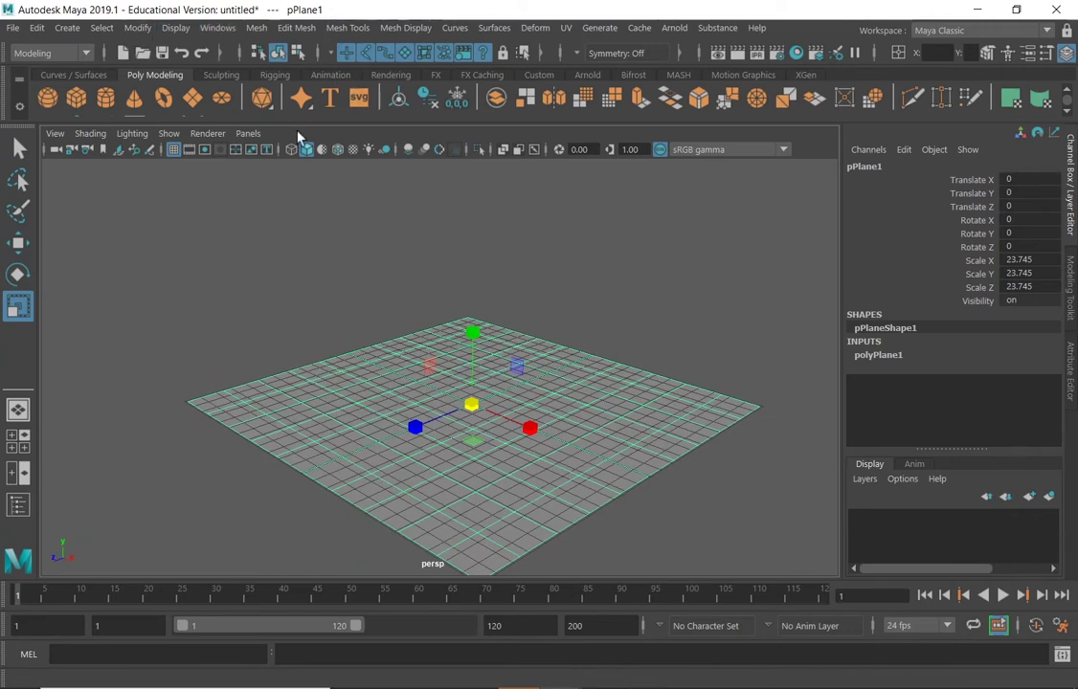
pyautogui.click(69, 29)
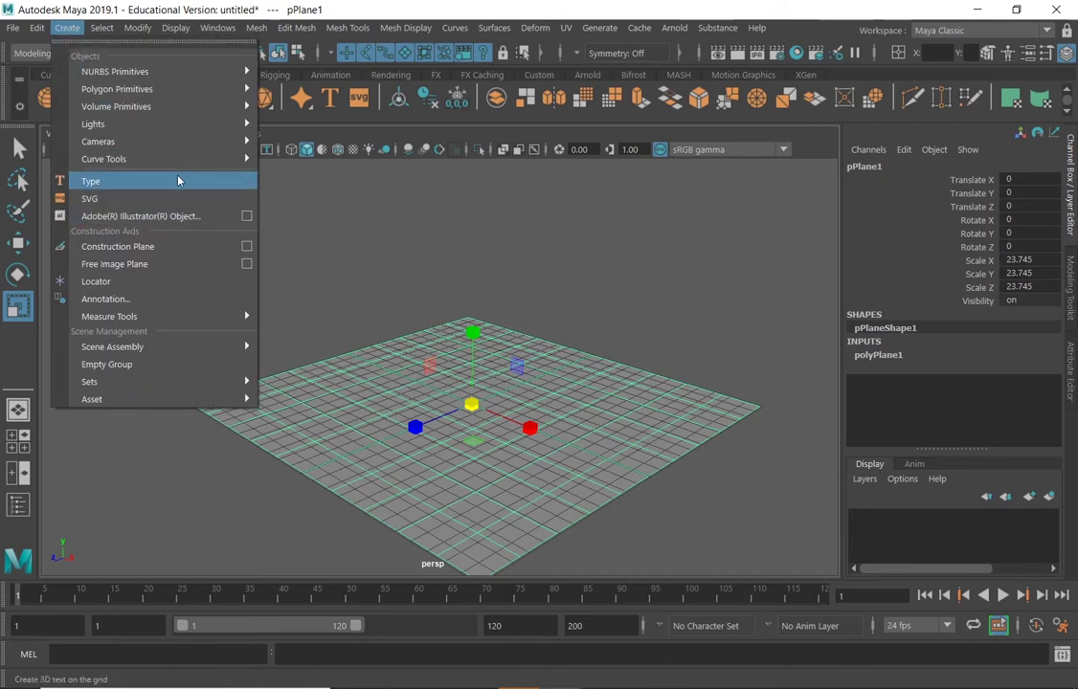
pyautogui.moveTo(159, 127)
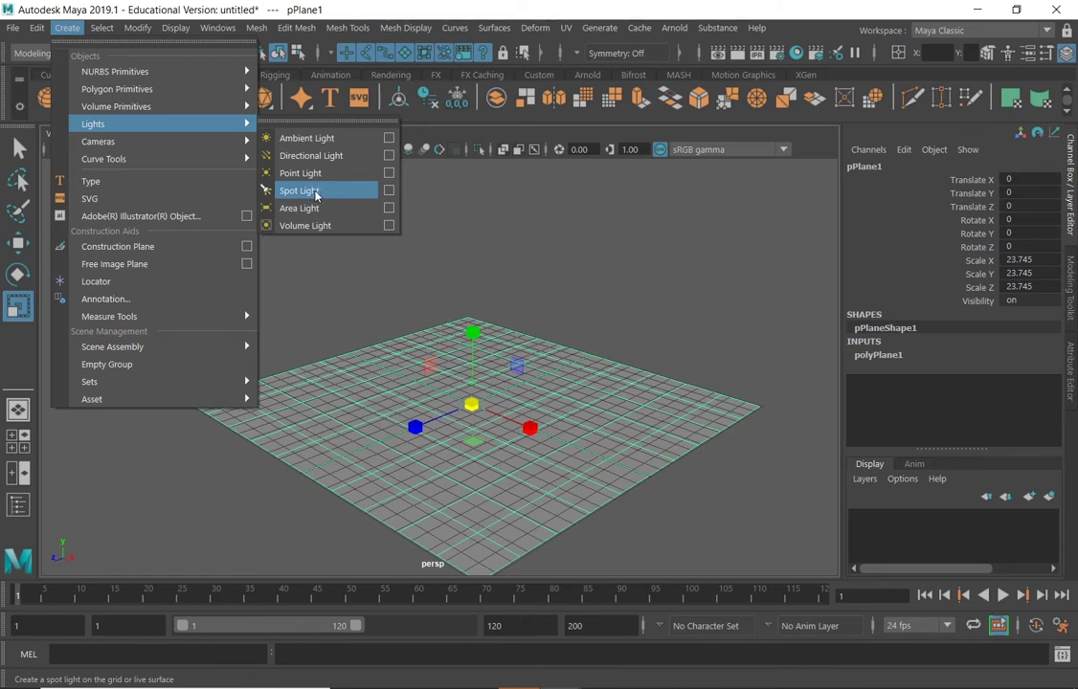
pyautogui.click(313, 194)
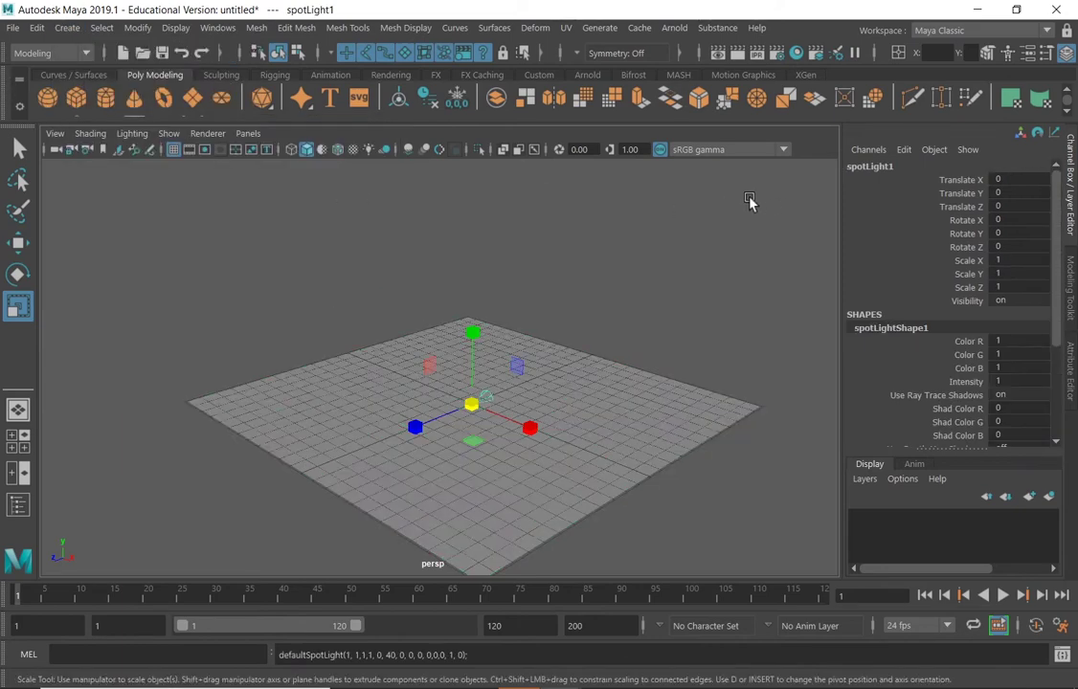
# Raise the spot light to about 9.2 in Y and rotate it to about -87° in X so it points at the plane
pyautogui.click(18, 243)
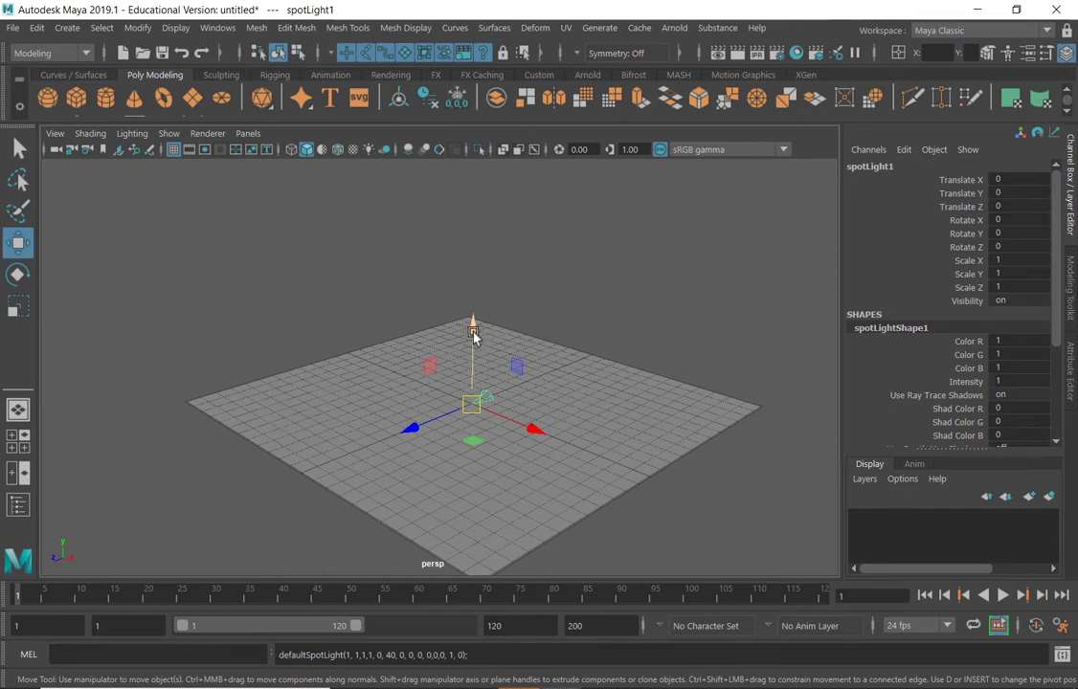
pyautogui.moveTo(473, 331); pyautogui.dragTo(545, 243)
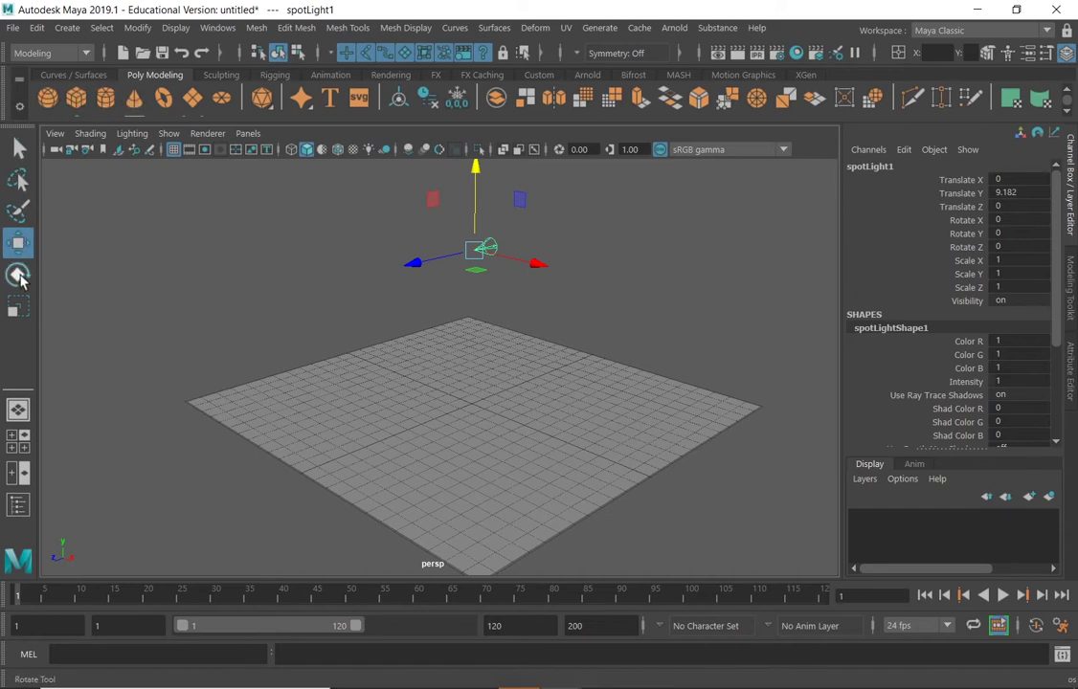
pyautogui.press('e')
pyautogui.moveTo(426, 239); pyautogui.dragTo(499, 172)
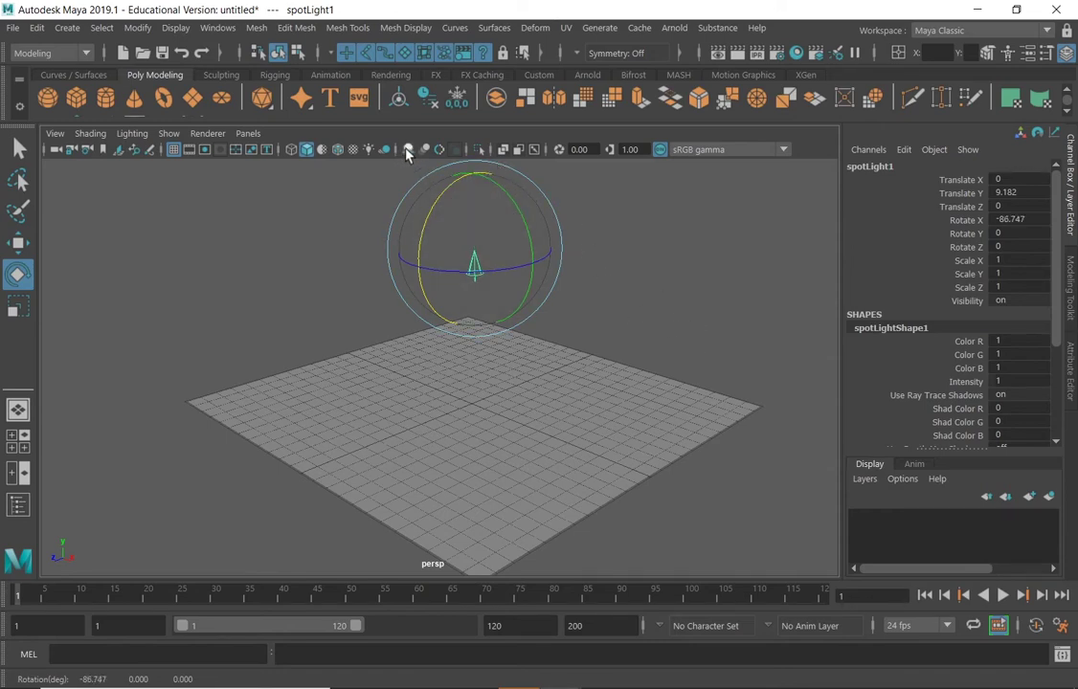
# Light the viewport with all scene lights, comparing it with the textured and default shaded displays
pyautogui.click(368, 151)
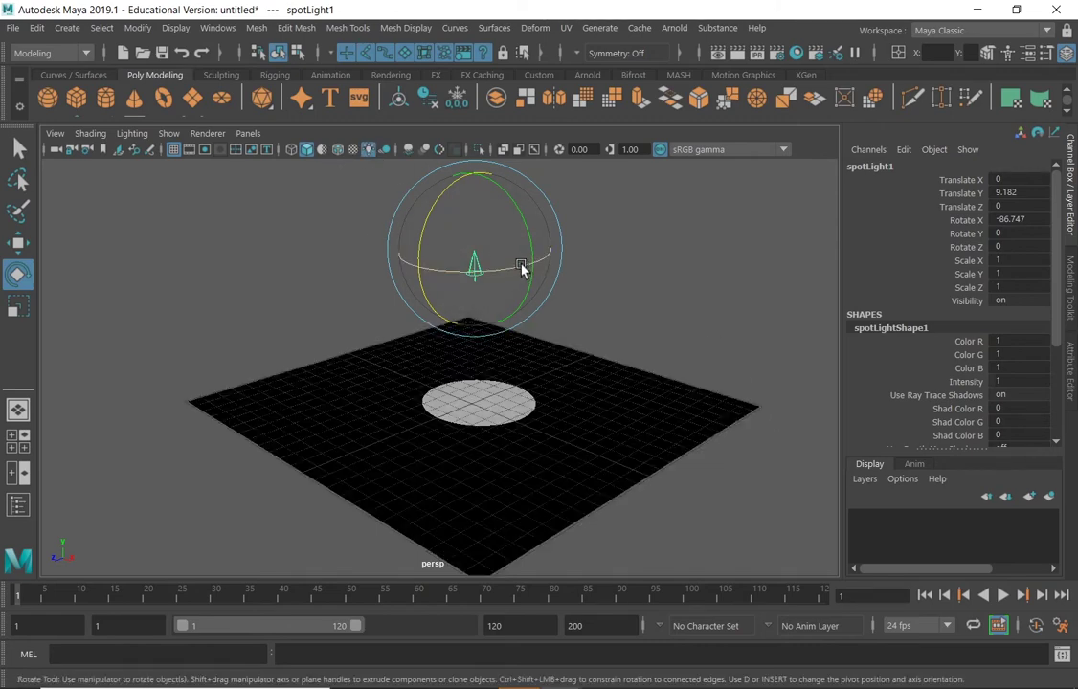
pyautogui.press('7')
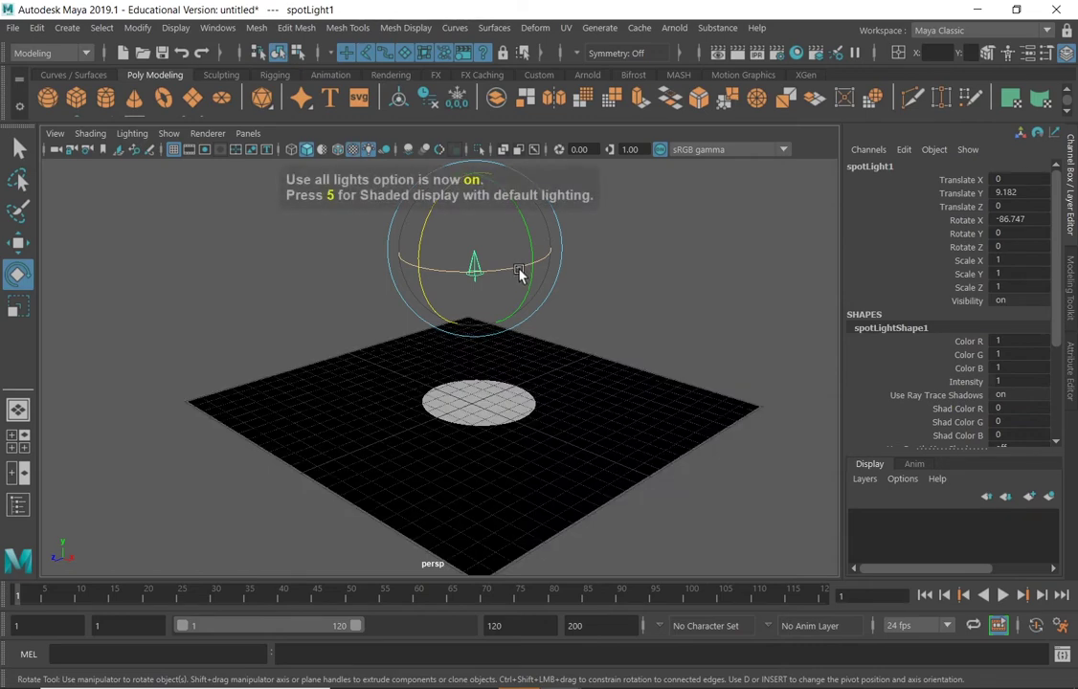
pyautogui.press('6')
pyautogui.press('7')
pyautogui.press('6')
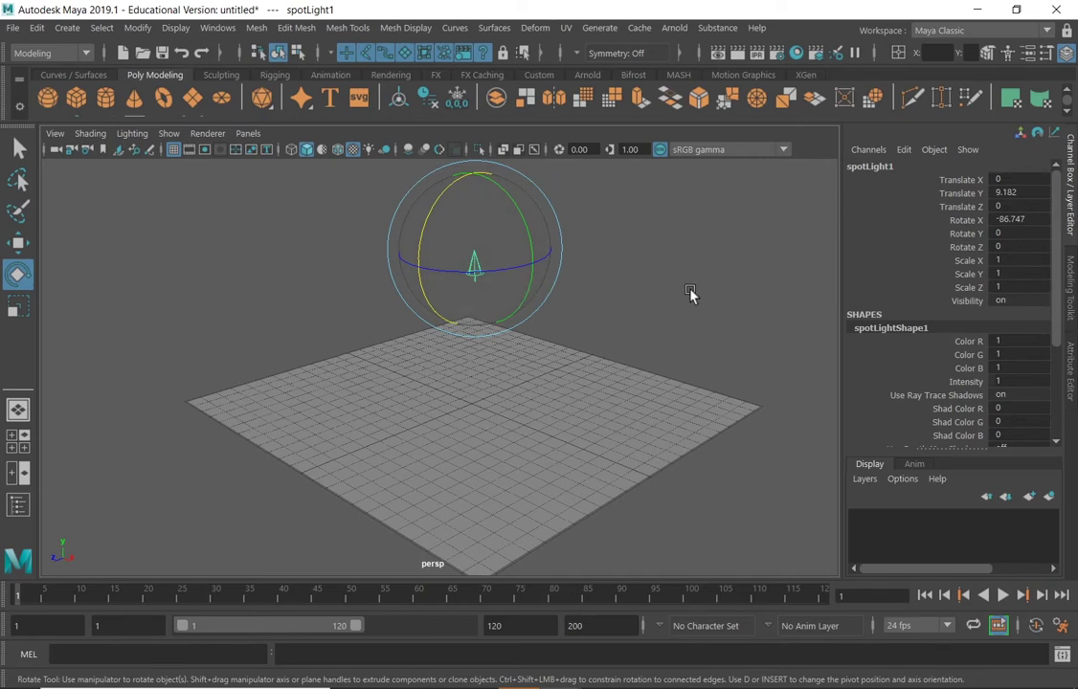
pyautogui.press('5')
pyautogui.press('7')
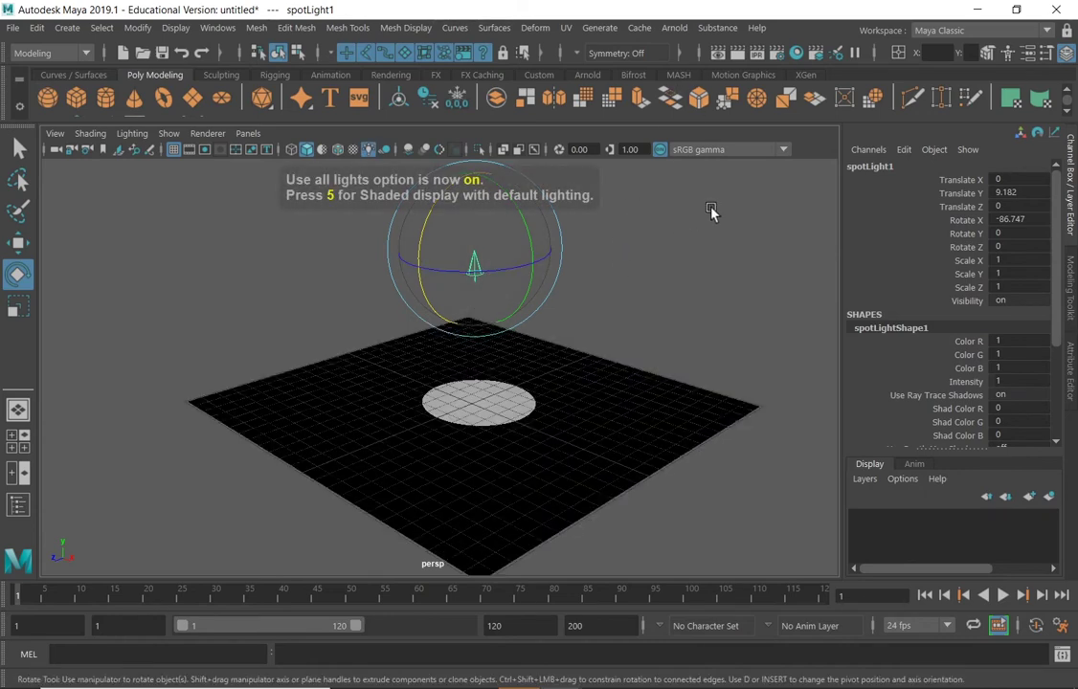
# Set the spot light's cone angle to about 54.2 and its penumbra angle to about 5.3
pyautogui.keyDown('alt'); pyautogui.moveTo(675, 250); pyautogui.dragTo(643, 248); pyautogui.keyUp('alt')
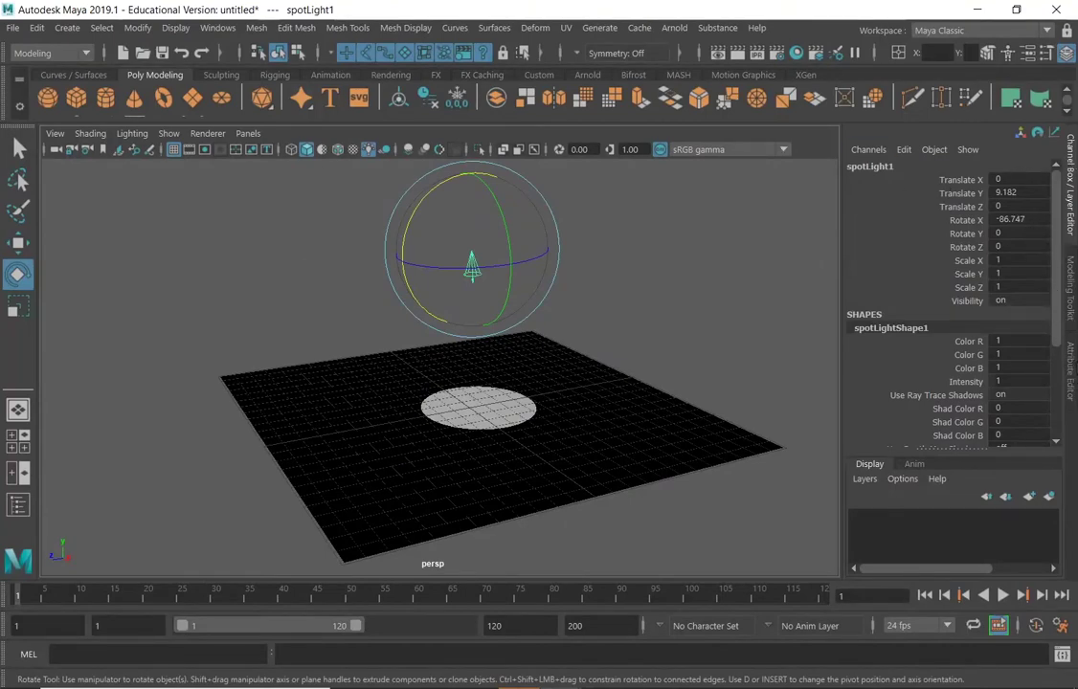
pyautogui.hotkey('ctrl', 'a')
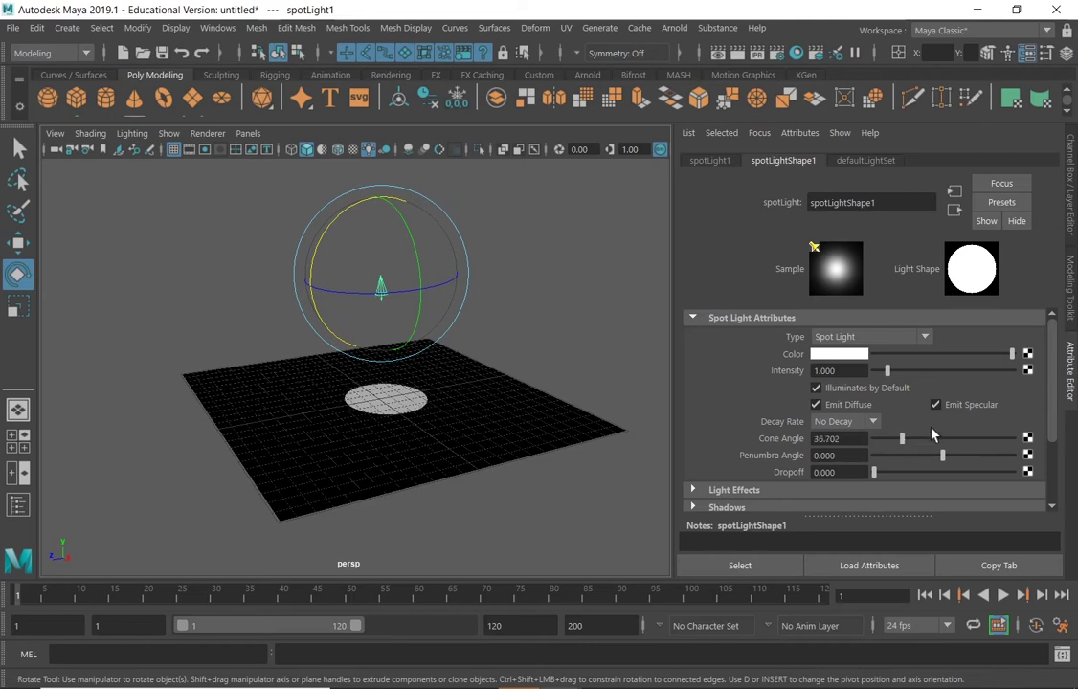
pyautogui.moveTo(904, 442); pyautogui.dragTo(979, 460)
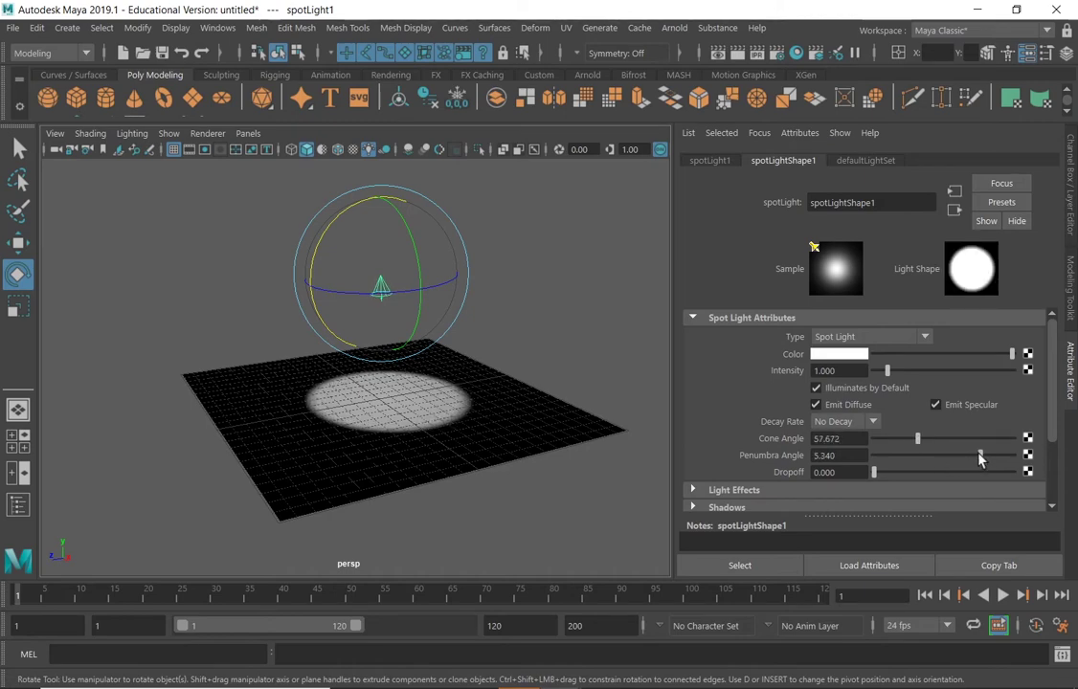
pyautogui.moveTo(918, 438); pyautogui.dragTo(916, 439)
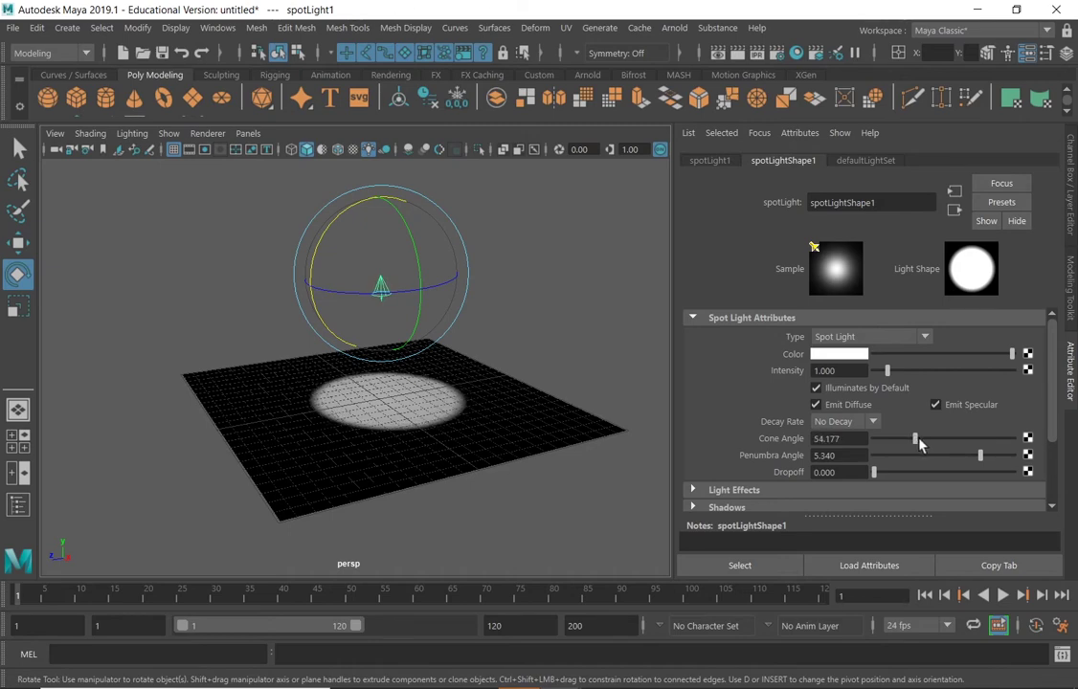
# Render a closer perspective view of the lit plane with Arnold and close the render window
pyautogui.keyDown('alt'); pyautogui.moveTo(309, 383); pyautogui.dragTo(442, 373, button='right'); pyautogui.keyUp('alt')
pyautogui.keyDown('alt'); pyautogui.moveTo(443, 373); pyautogui.dragTo(388, 384, button='middle'); pyautogui.keyUp('alt')
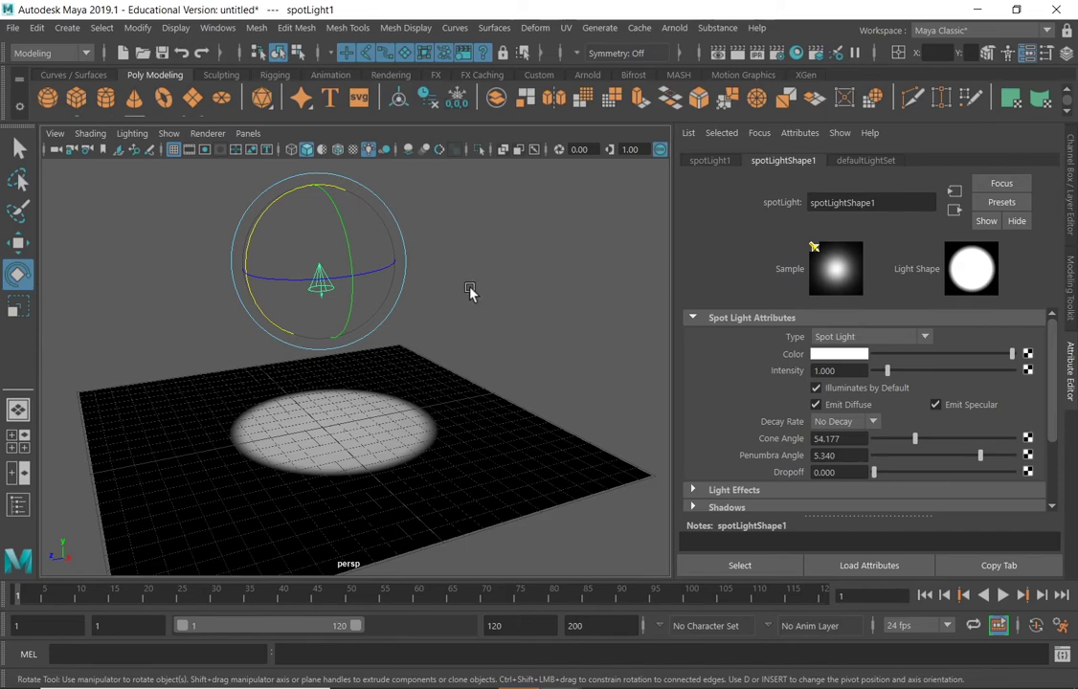
pyautogui.keyDown('alt'); pyautogui.moveTo(472, 294); pyautogui.dragTo(517, 300); pyautogui.keyUp('alt')
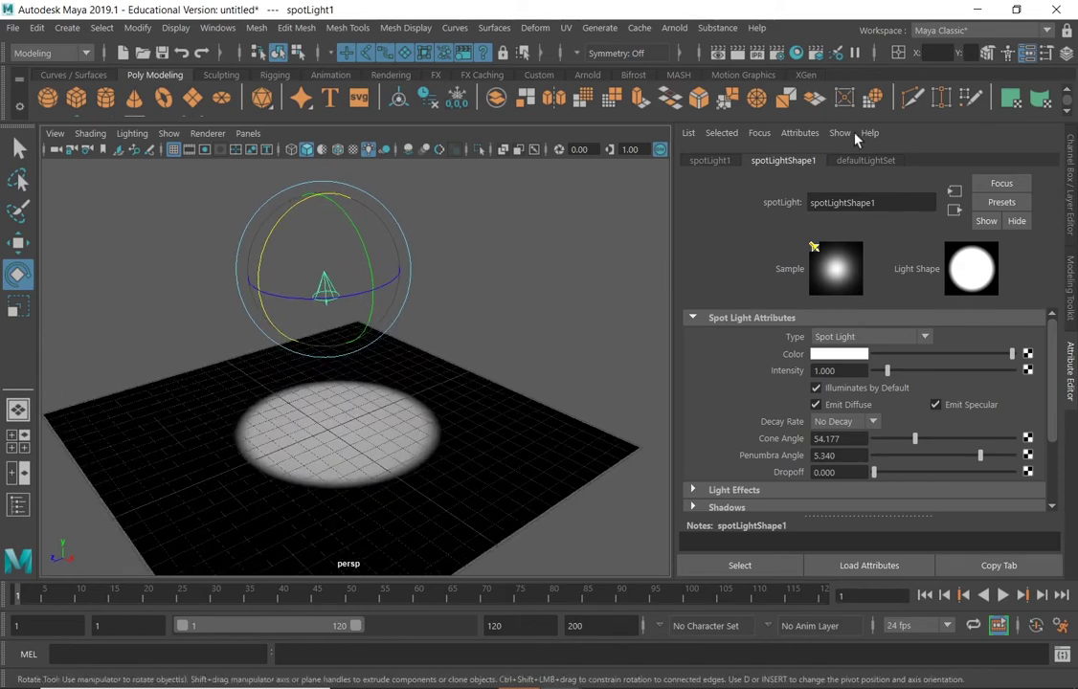
pyautogui.click(675, 28)
pyautogui.click(706, 60)
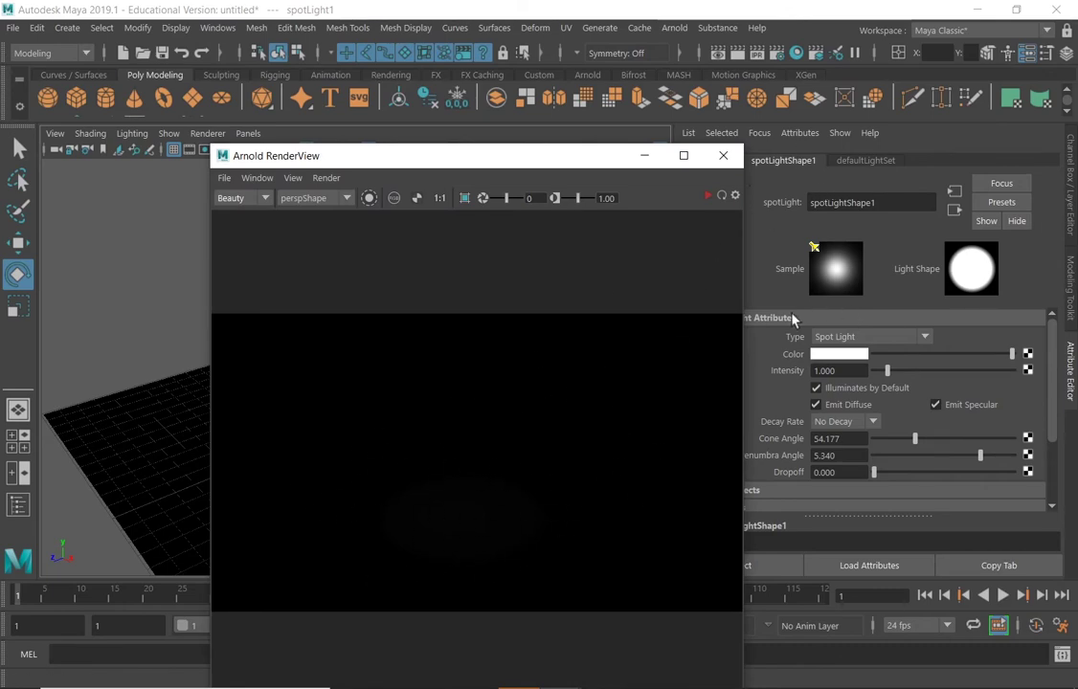
pyautogui.click(723, 155)
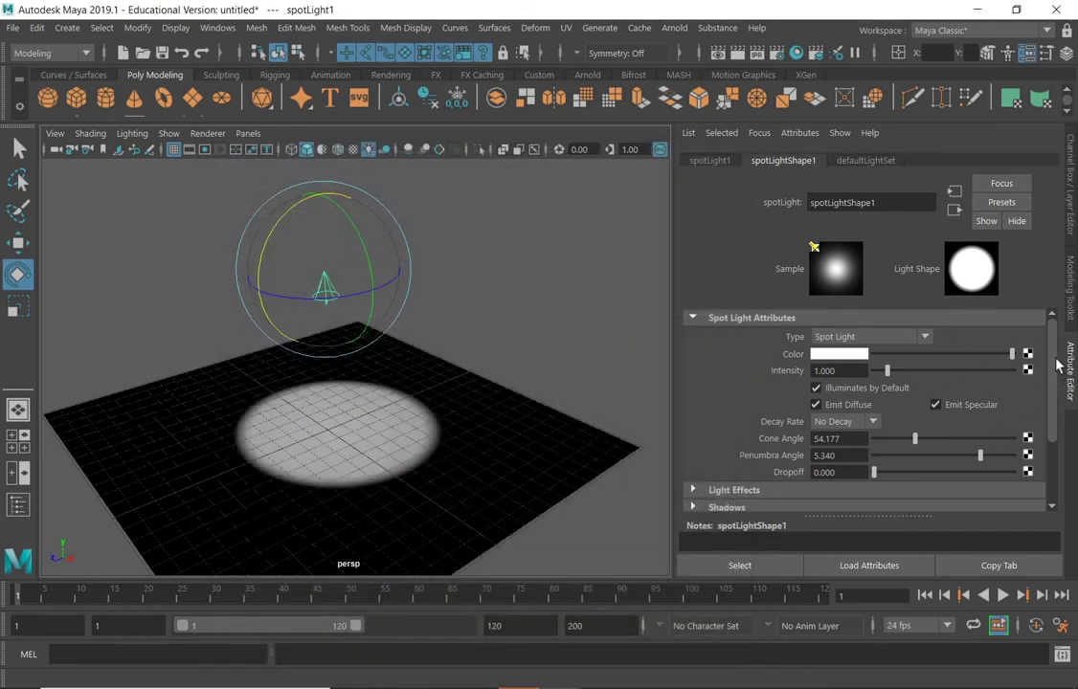
# Try a dropoff of about 32.2 on the spot light and return it to 0
pyautogui.scroll(-1, 960, 366)
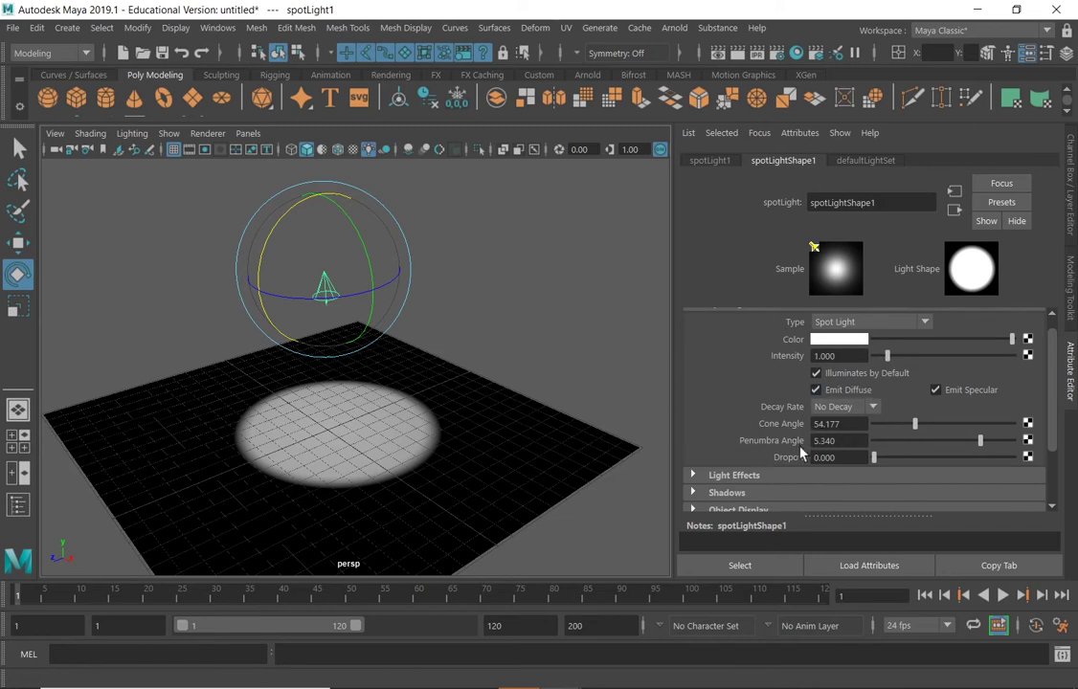
pyautogui.moveTo(879, 459); pyautogui.dragTo(755, 403)
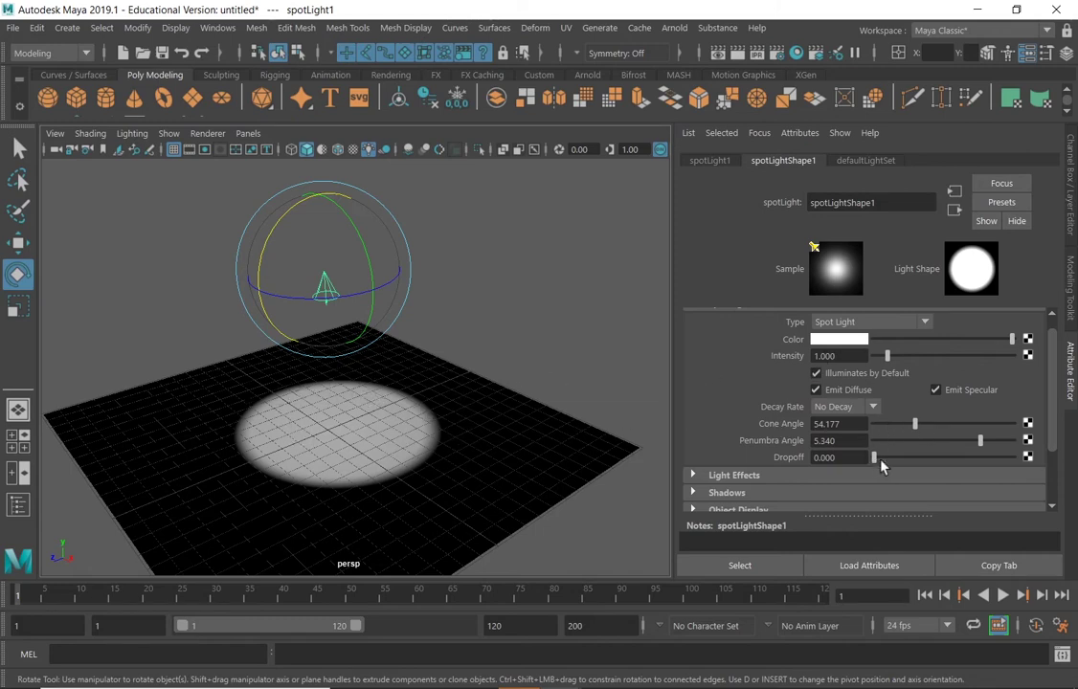
pyautogui.moveTo(877, 459); pyautogui.dragTo(888, 459)
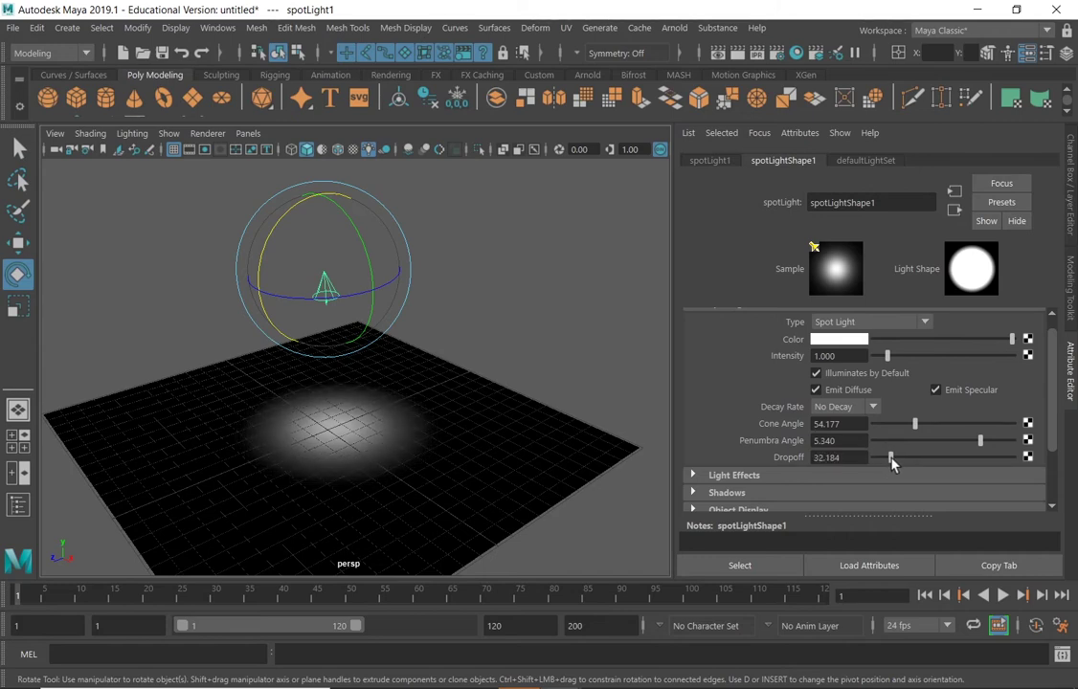
pyautogui.moveTo(891, 464); pyautogui.dragTo(873, 464)
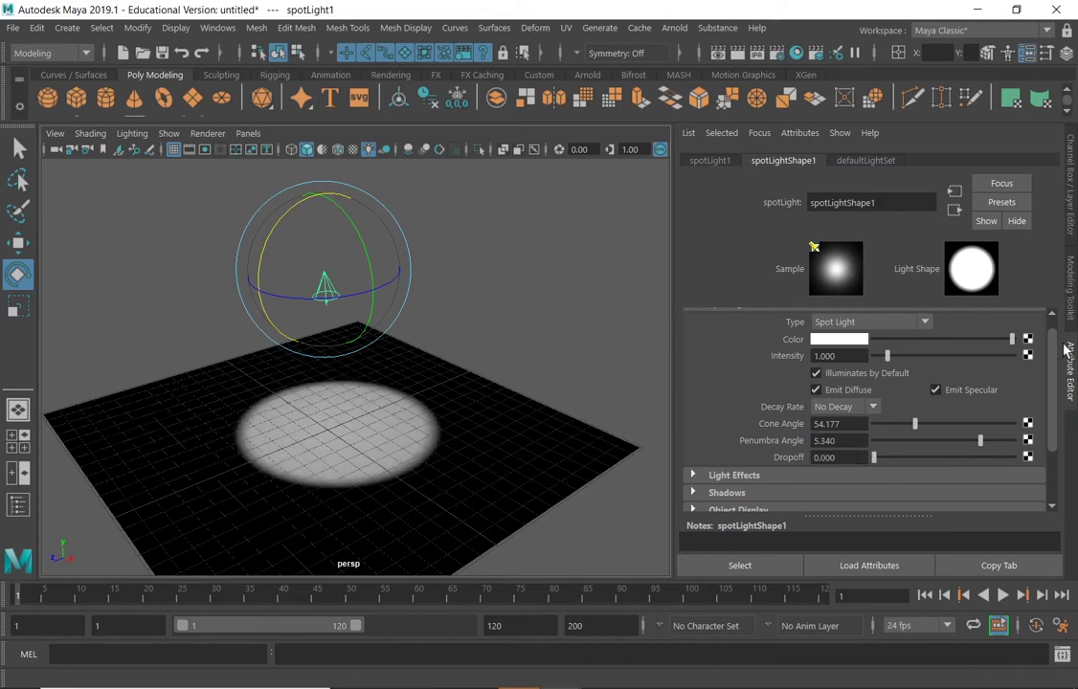
# Set the spot light's Arnold exposure to 1 and render the perspective view with Arnold
pyautogui.scroll(-2, 908, 349)
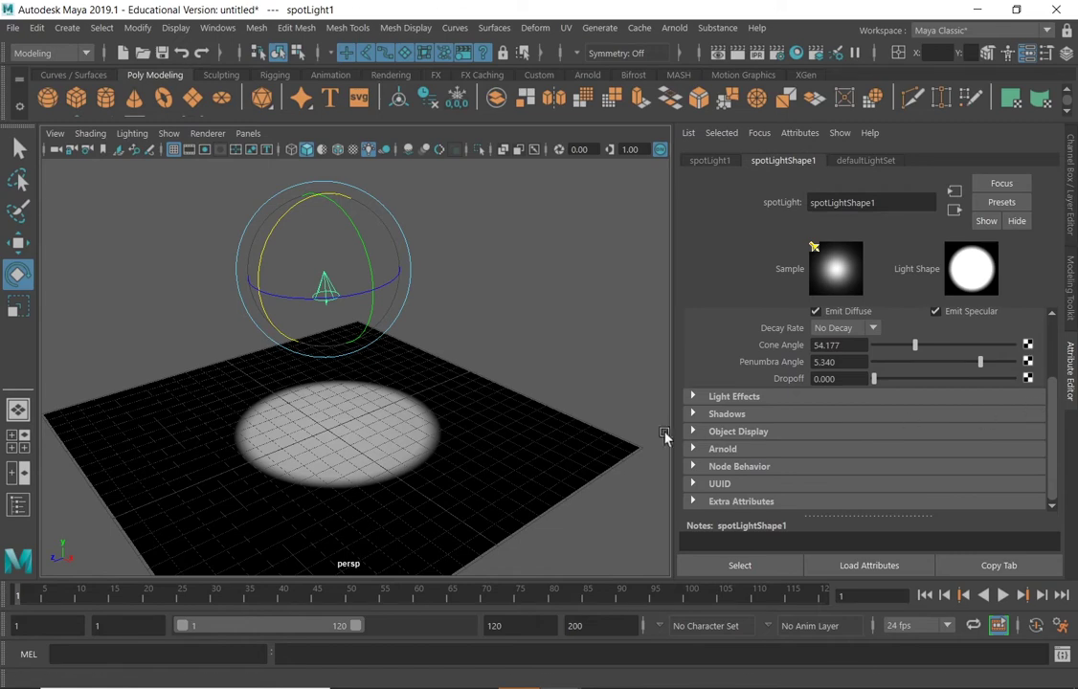
pyautogui.click(693, 449)
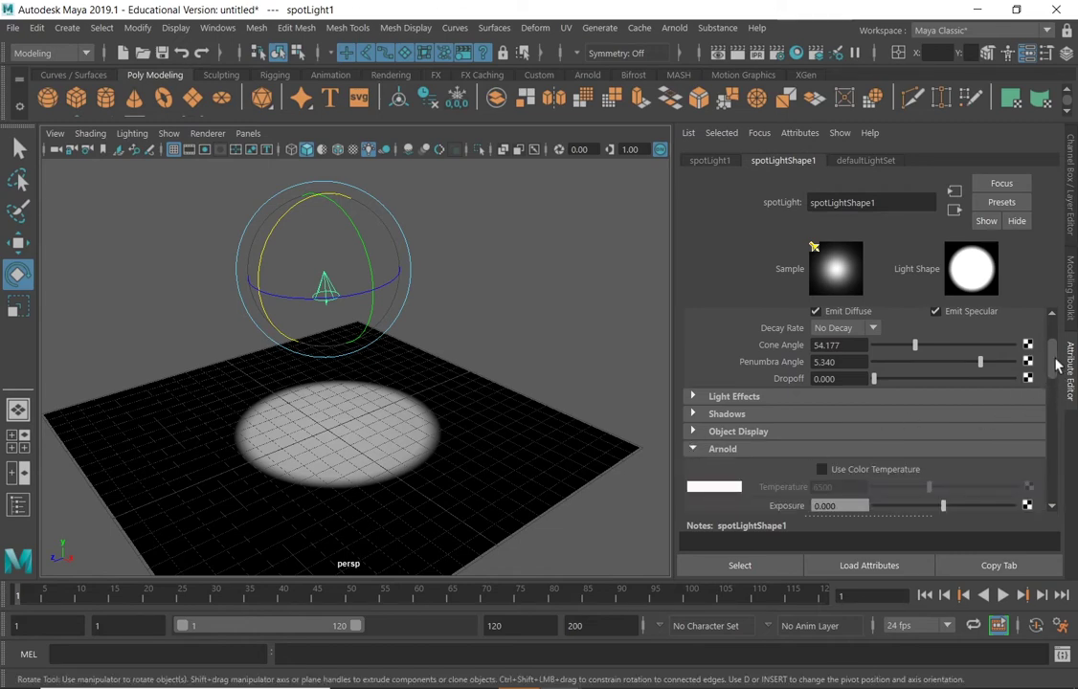
pyautogui.moveTo(1055, 369); pyautogui.dragTo(1050, 388)
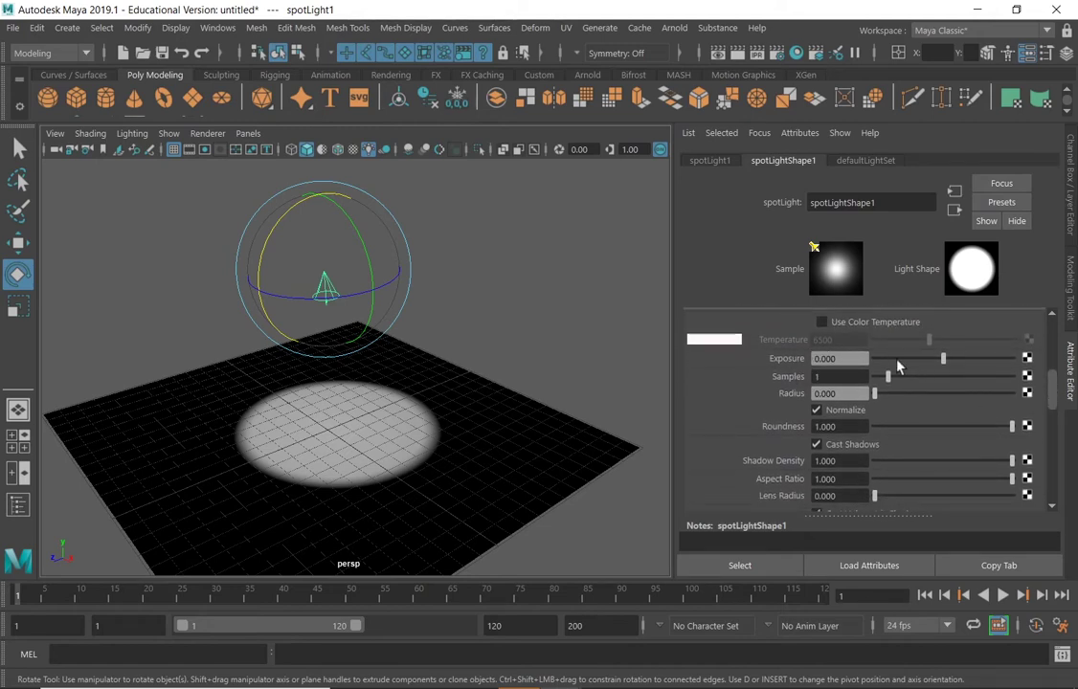
pyautogui.click(839, 358)
pyautogui.write('1')
pyautogui.press('Return')
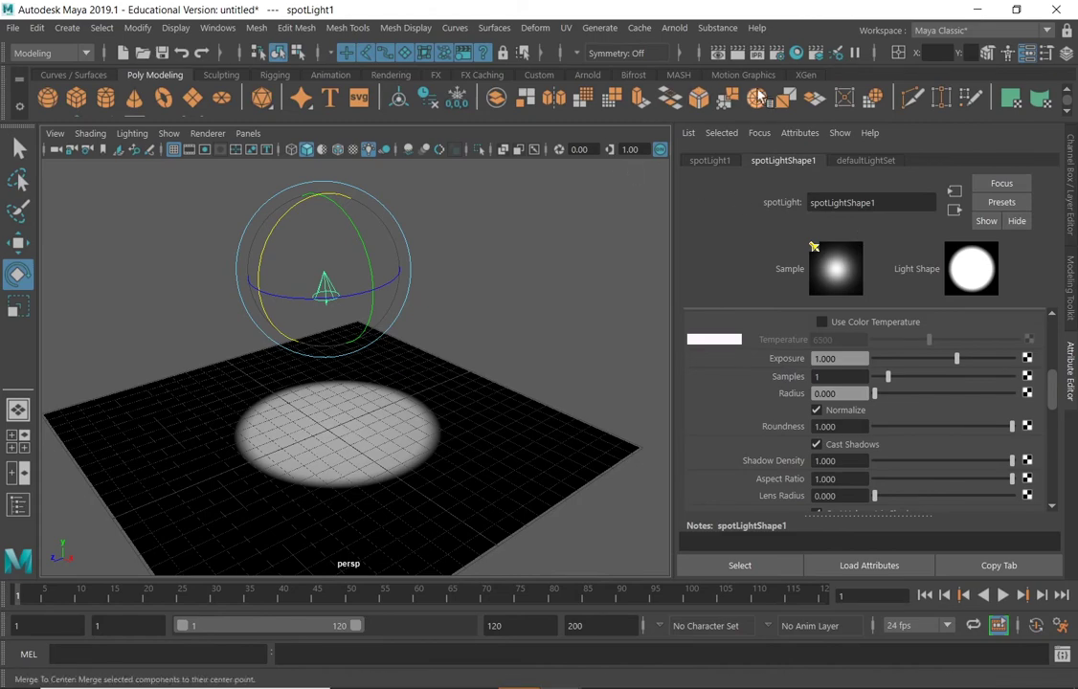
pyautogui.click(674, 28)
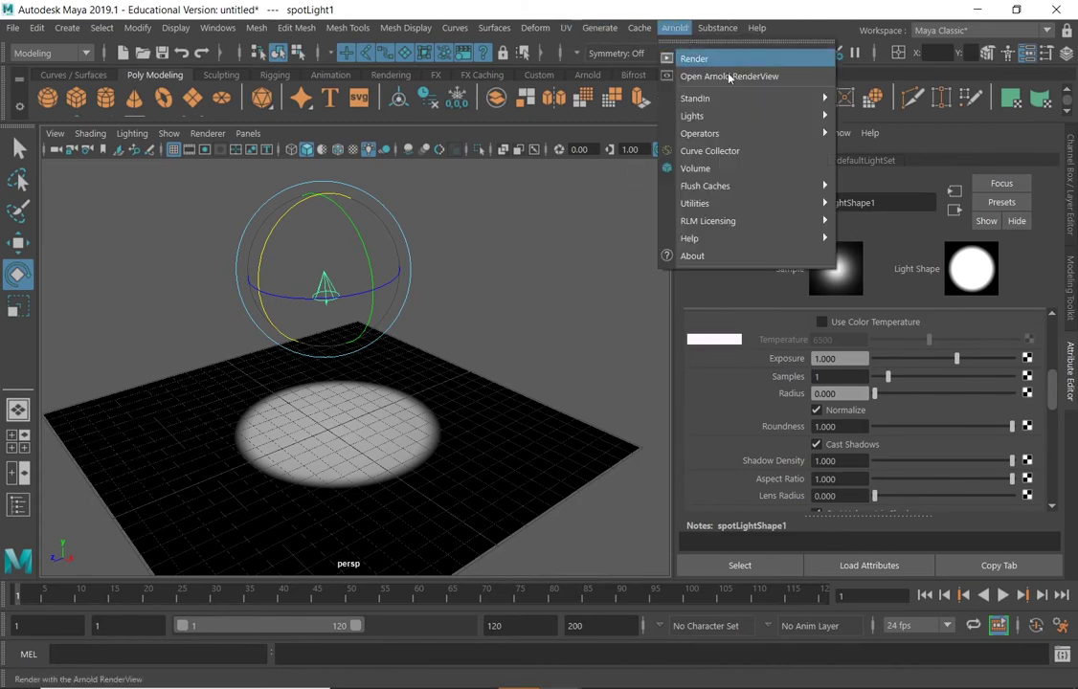
pyautogui.click(714, 61)
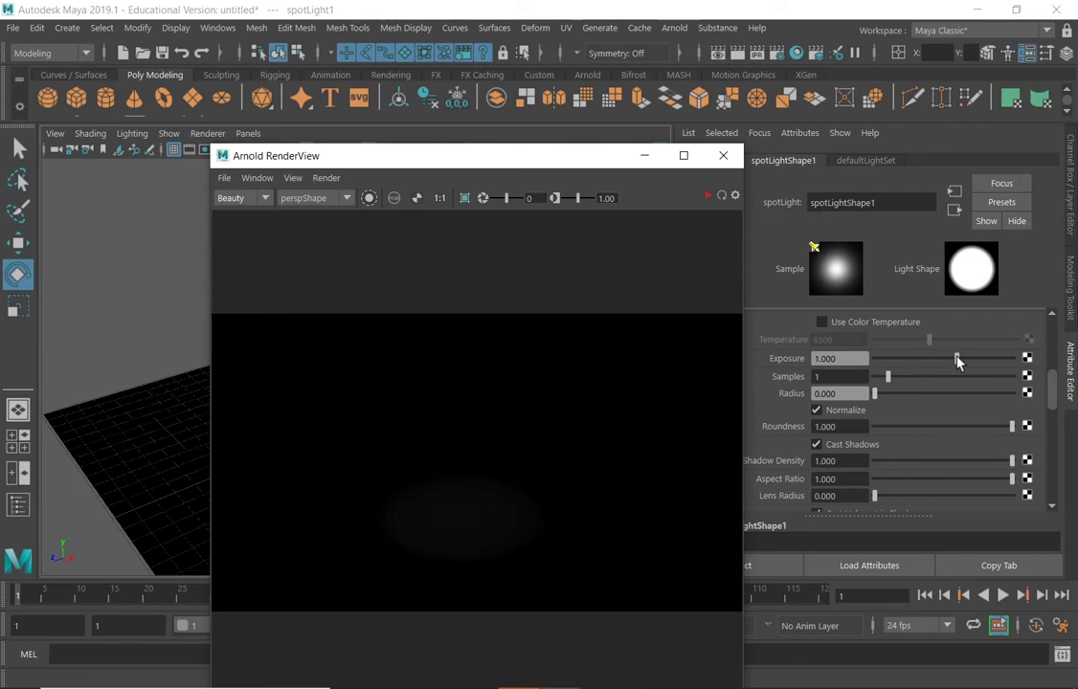
# Set the spot light's exposure to 5 and update the Arnold render
pyautogui.moveTo(956, 358); pyautogui.dragTo(999, 381)
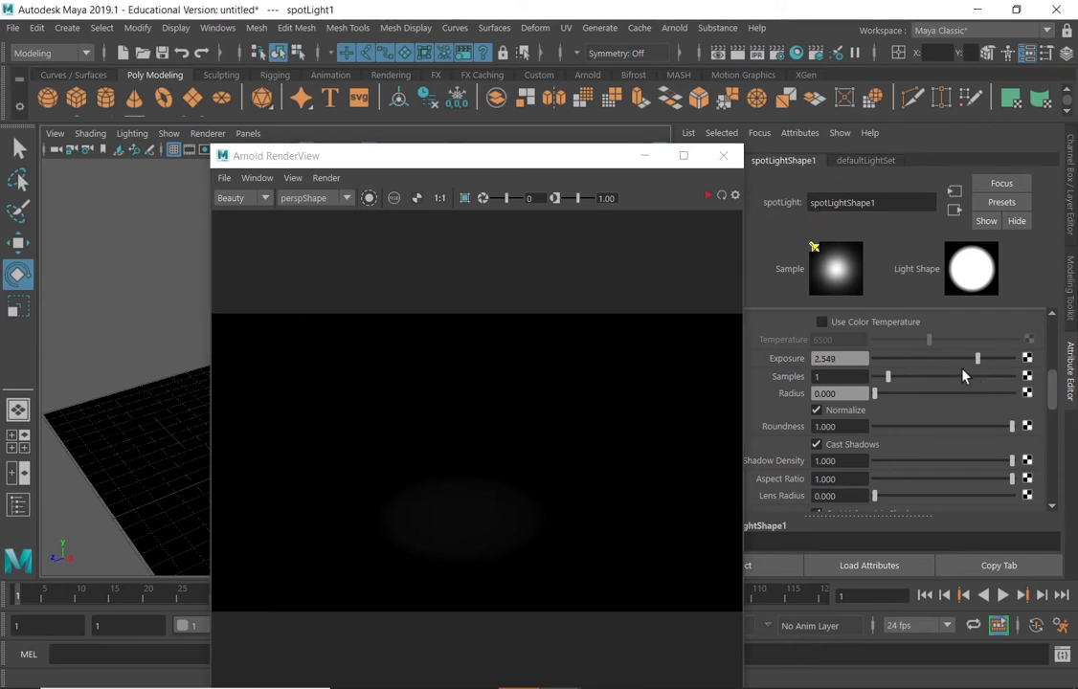
pyautogui.click(833, 358)
pyautogui.write('5')
pyautogui.press('Return')
pyautogui.click(707, 196)
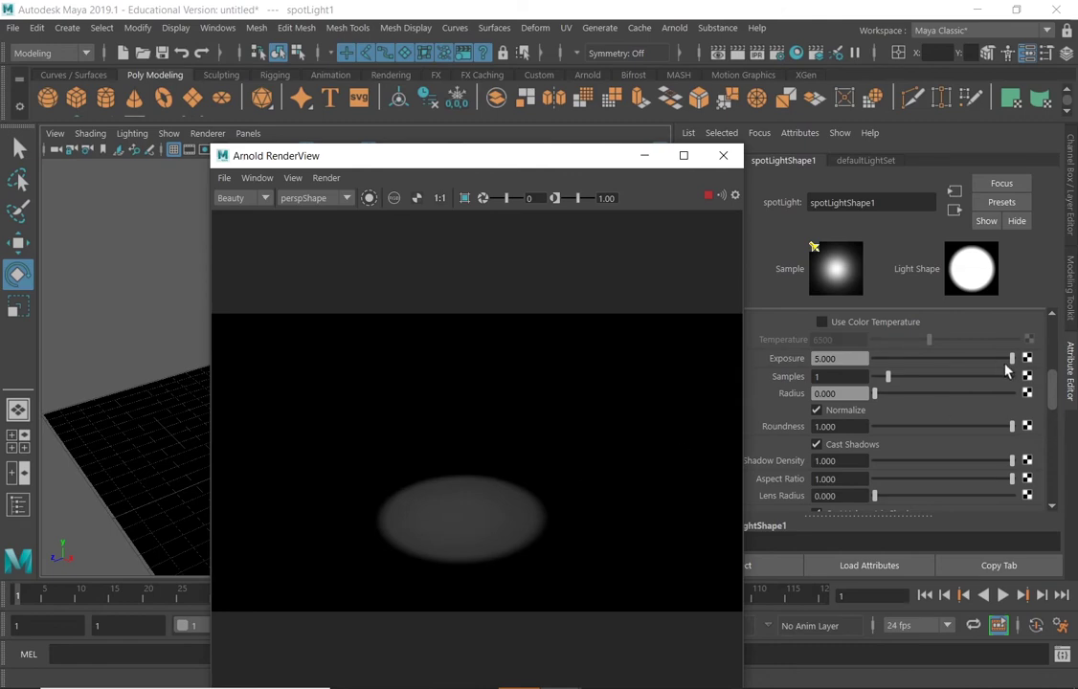
# Set the spot light's Arnold exposure to 10, update the render and close the render window
pyautogui.click(840, 358)
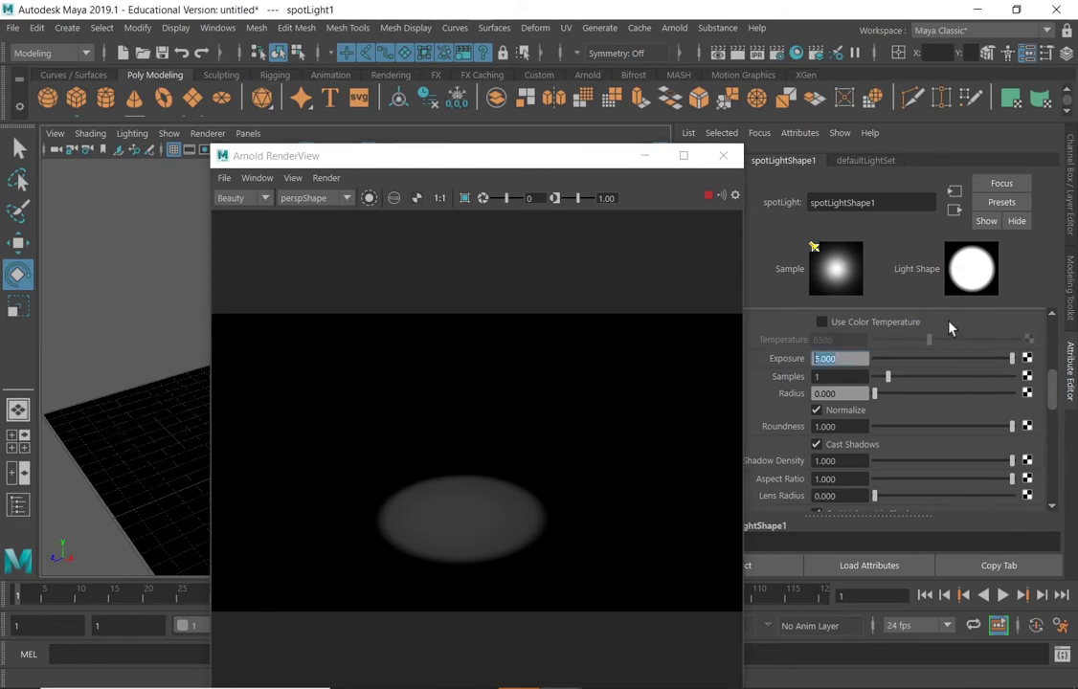
pyautogui.write('10')
pyautogui.press('Return')
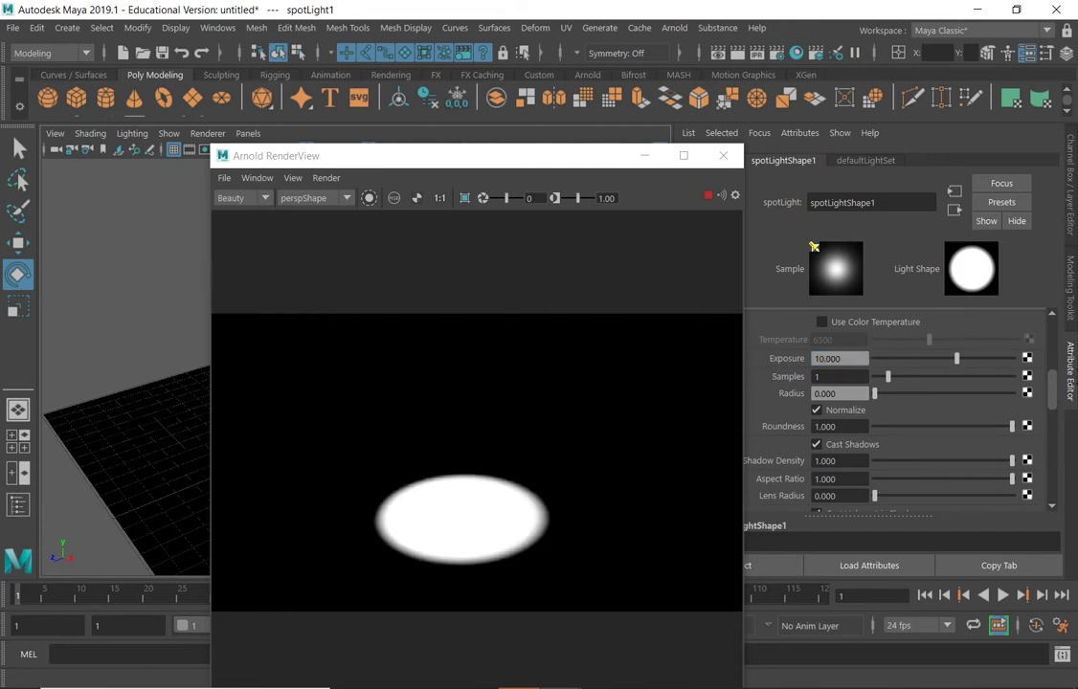
pyautogui.moveTo(557, 164); pyautogui.dragTo(521, 174)
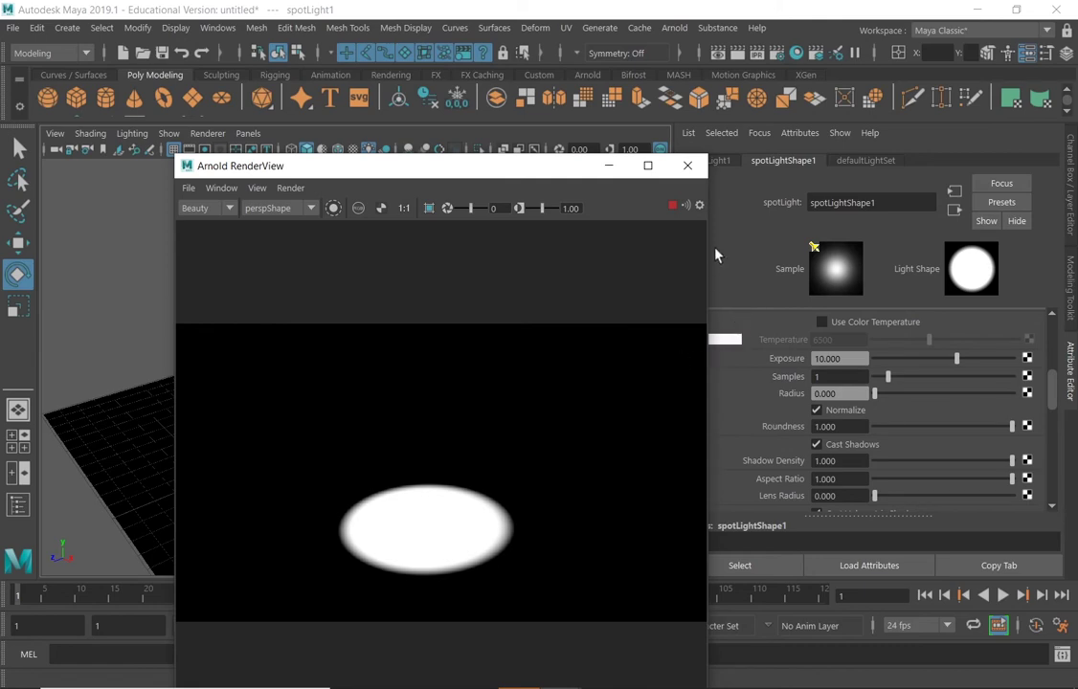
pyautogui.click(688, 165)
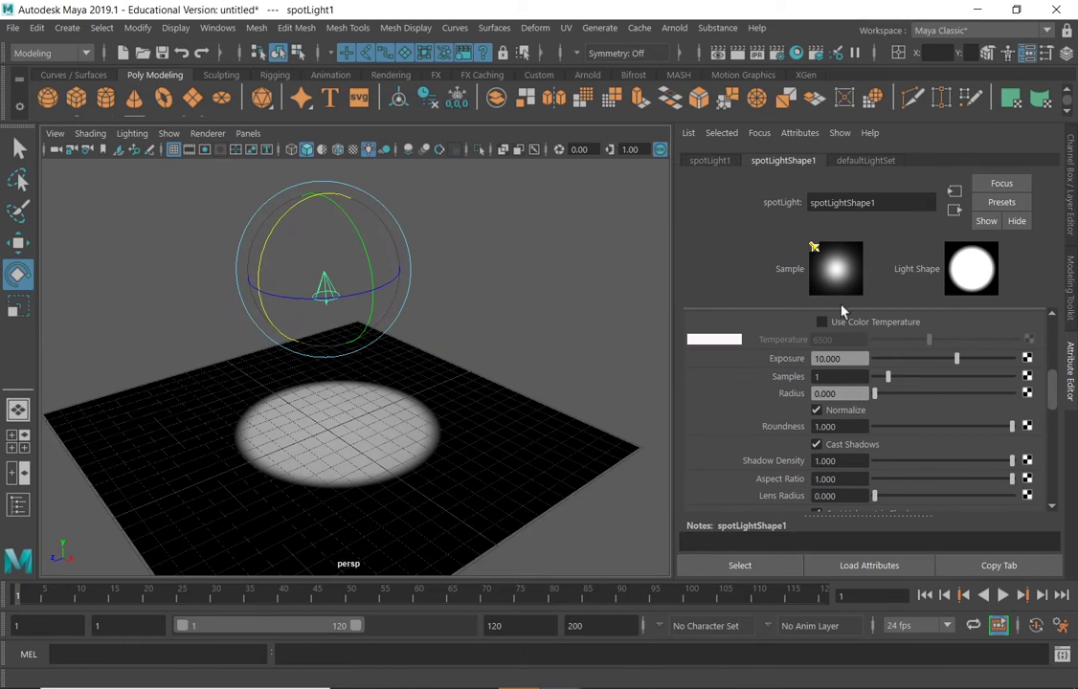
# Add an aiAtmosphereVolume as the environment atmosphere in the Arnold render settings and close the settings window
pyautogui.moveTo(1051, 393)
pyautogui.mouseDown()
pyautogui.moveTo(1051, 412)
pyautogui.moveTo(1050, 381)
pyautogui.mouseUp()
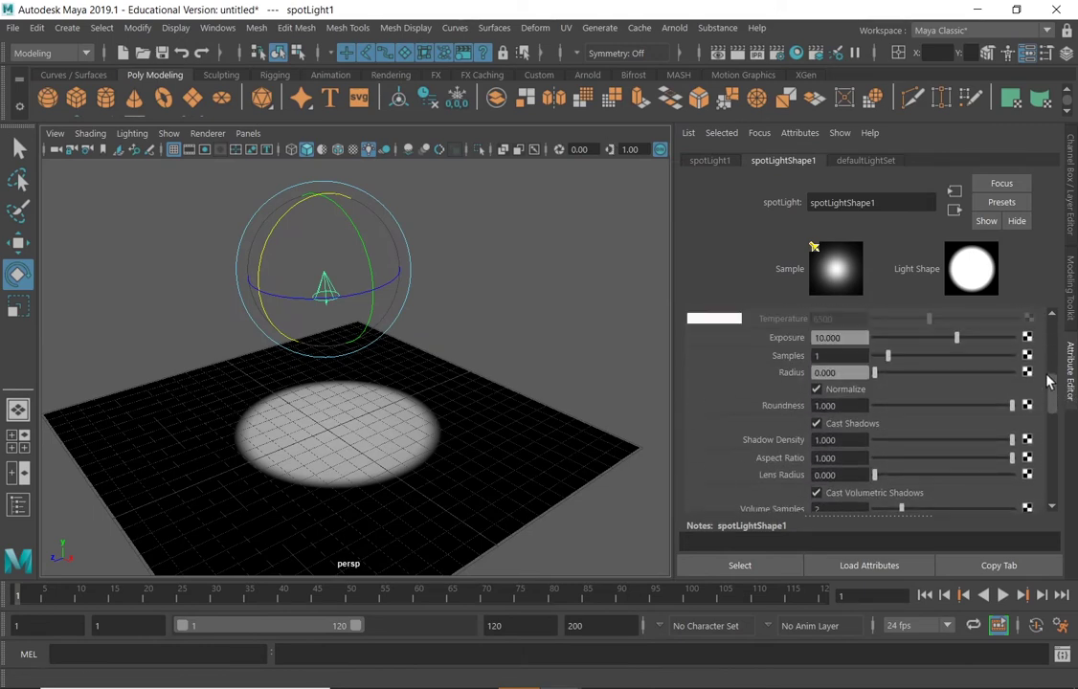
pyautogui.scroll(-1, 1048, 381)
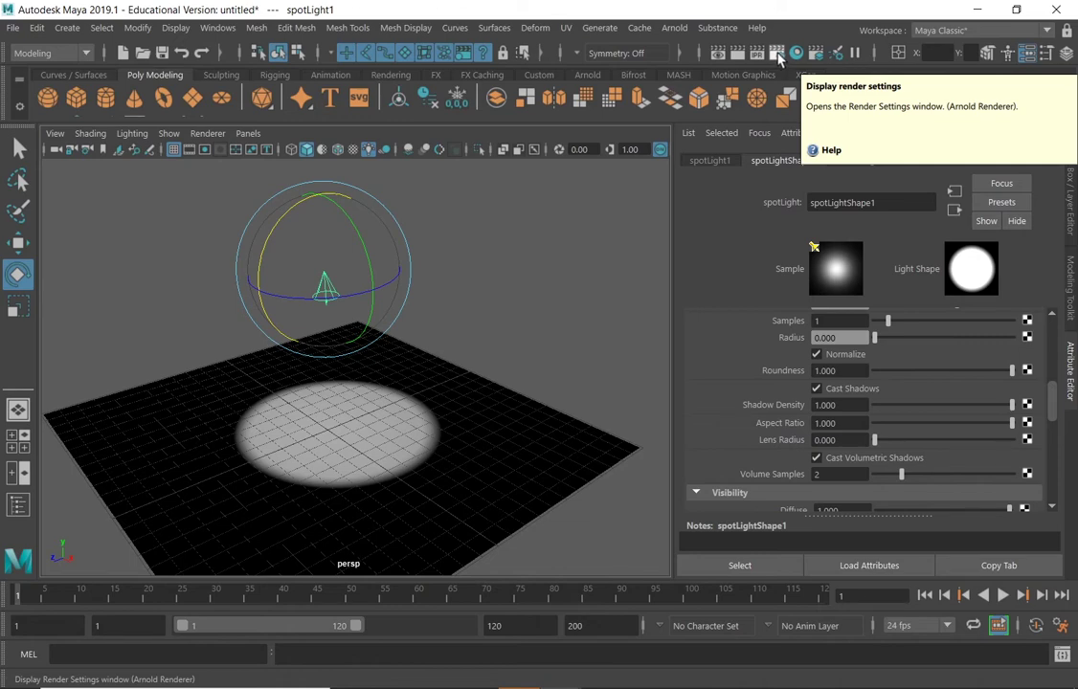
pyautogui.click(777, 58)
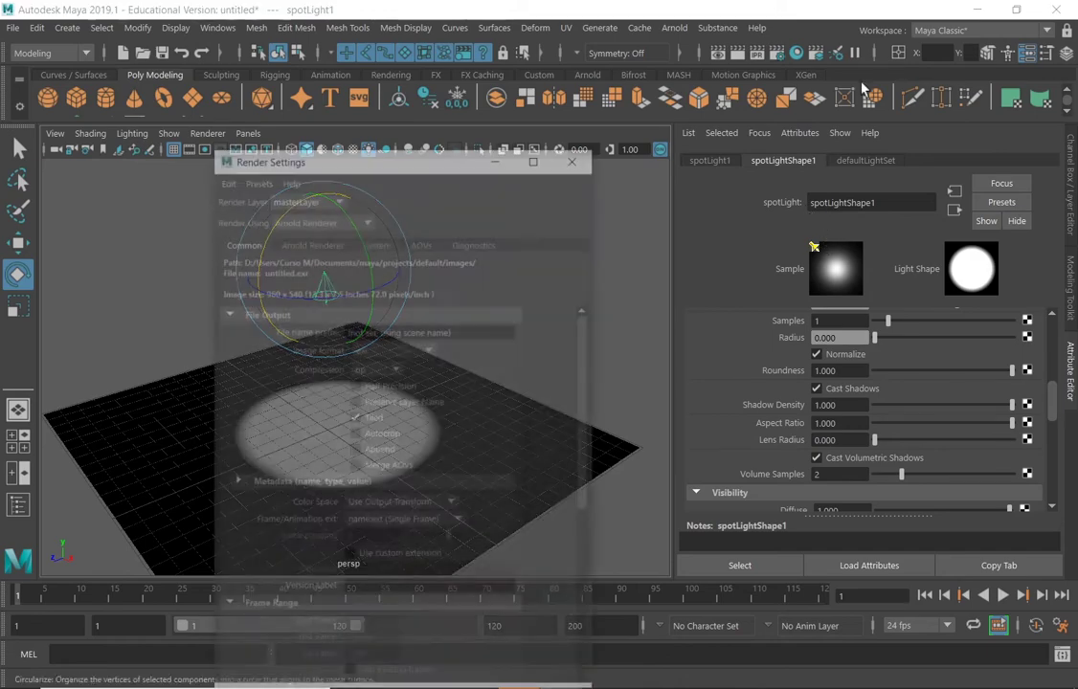
pyautogui.moveTo(371, 161); pyautogui.dragTo(428, 87)
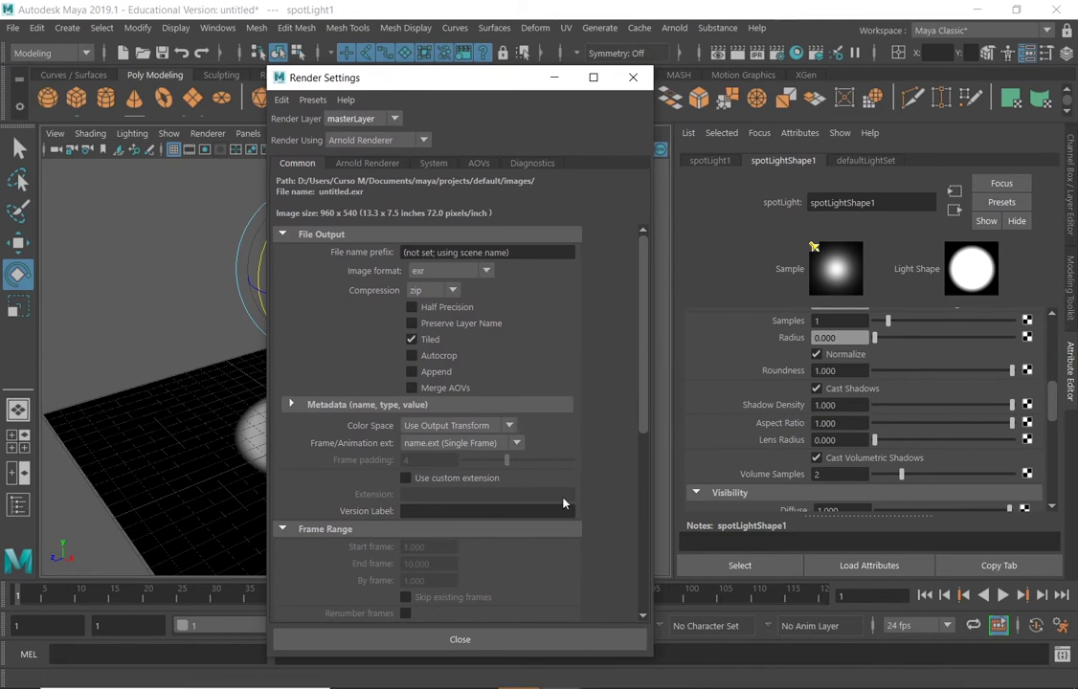
pyautogui.click(385, 165)
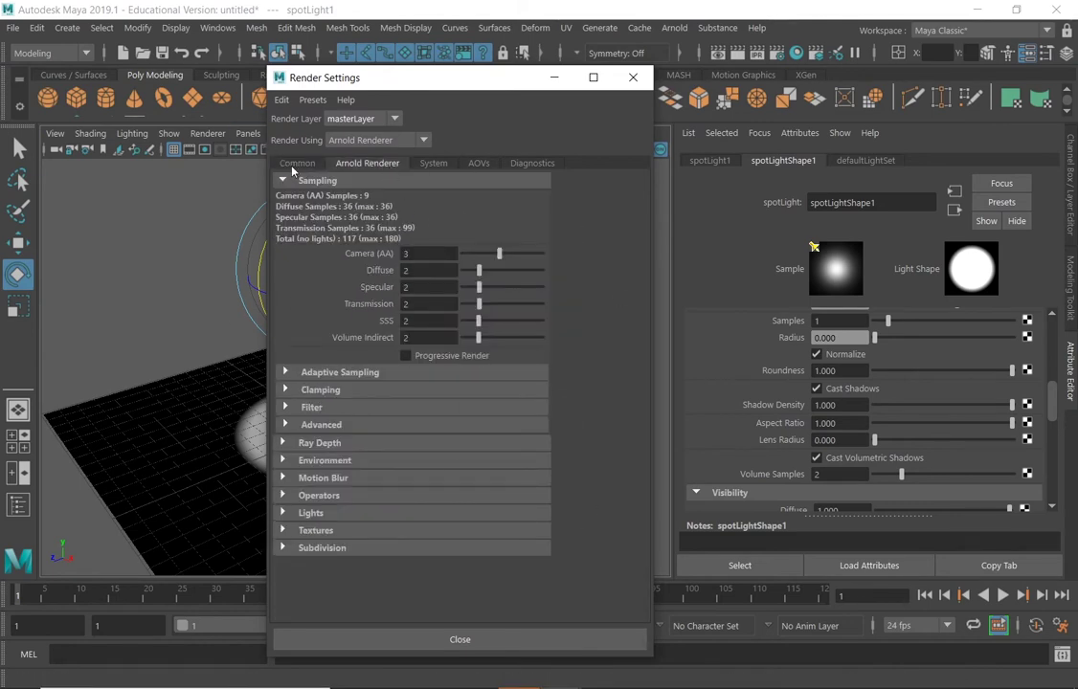
pyautogui.click(295, 165)
pyautogui.click(367, 163)
pyautogui.click(323, 461)
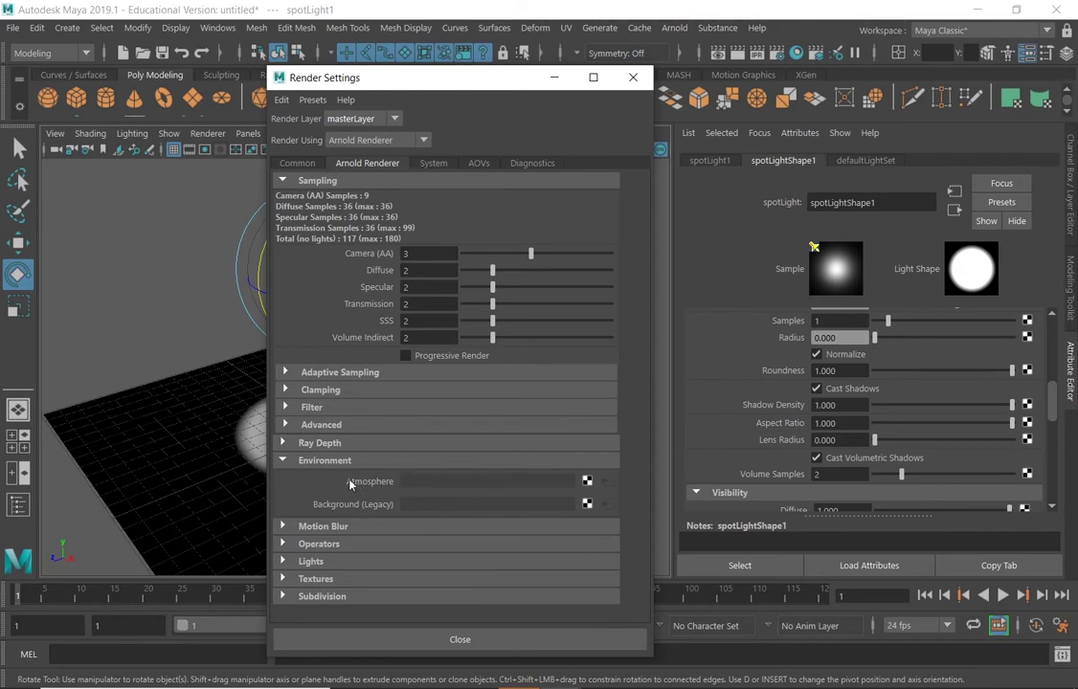
pyautogui.click(588, 482)
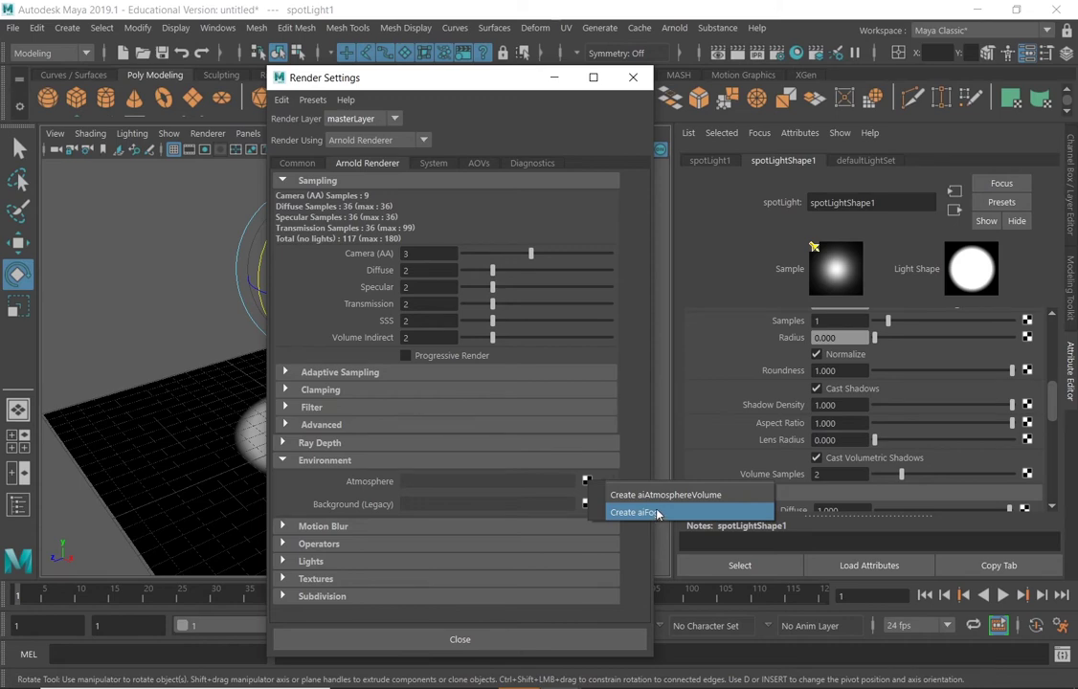
pyautogui.click(720, 497)
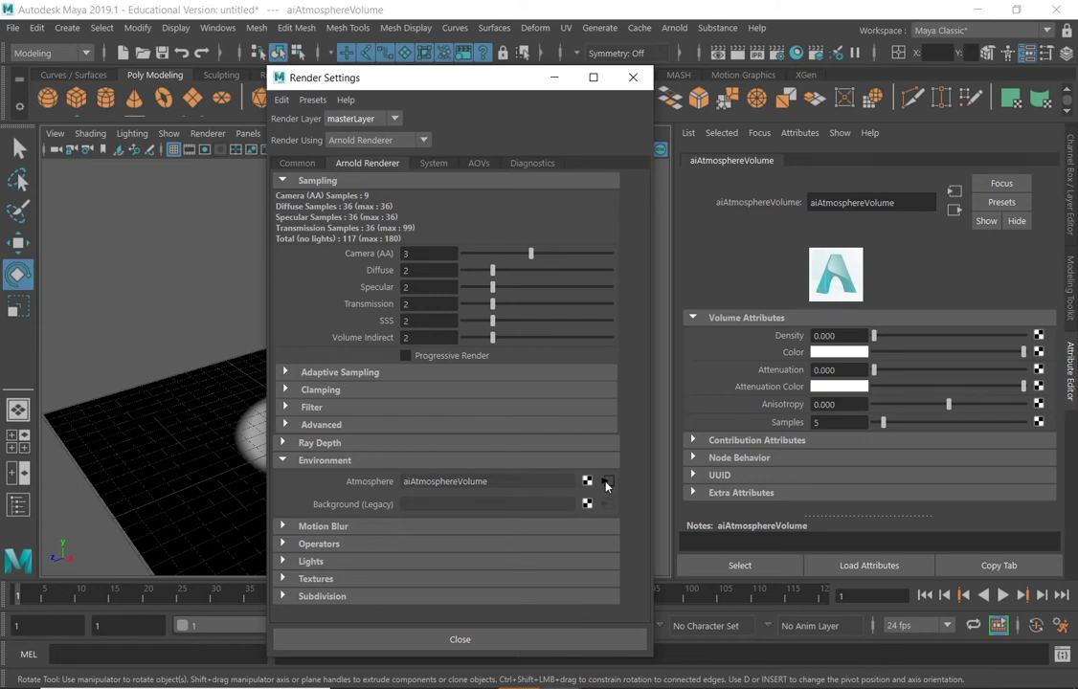
pyautogui.click(632, 79)
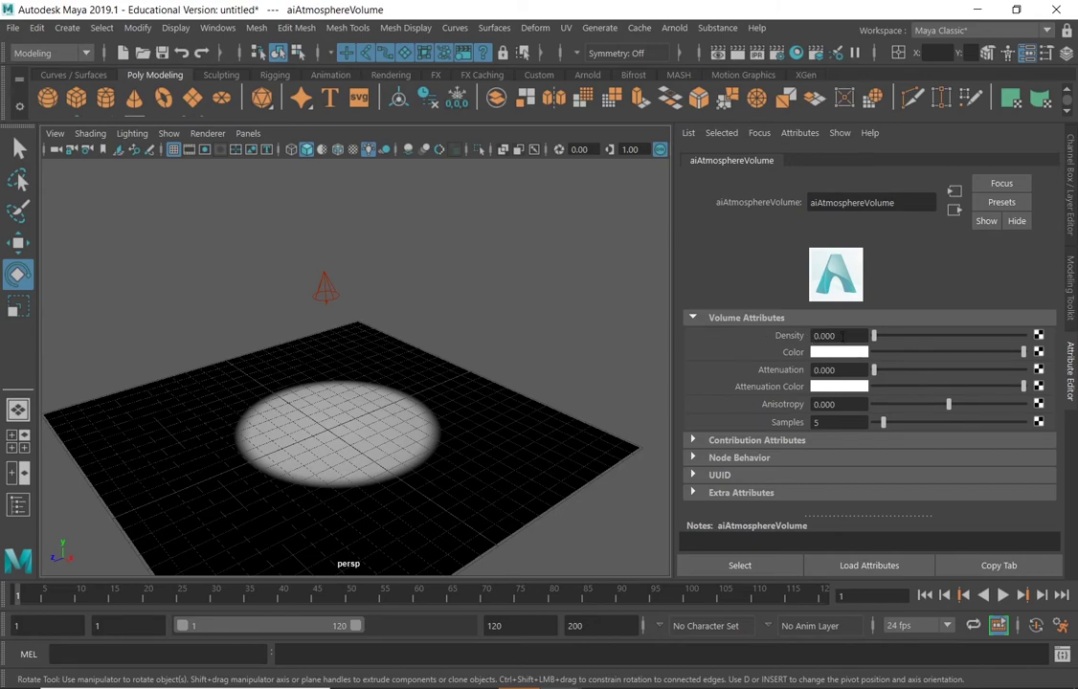
# Render the perspective view with Arnold and set the atmosphere volume's density to 0.005
pyautogui.click(674, 28)
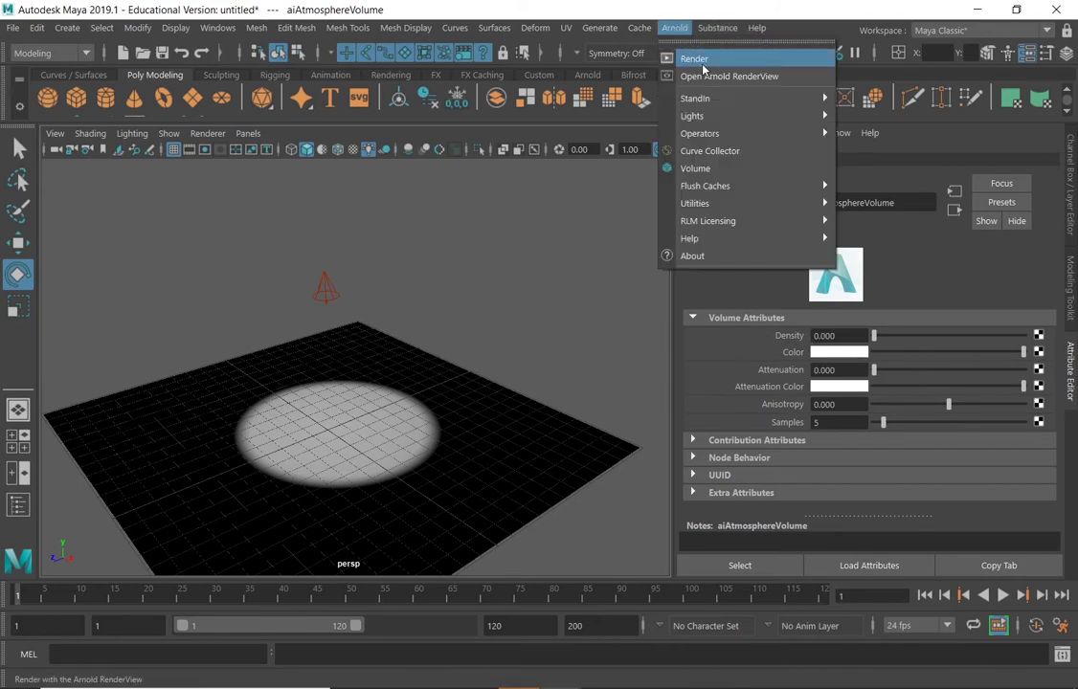
pyautogui.click(699, 60)
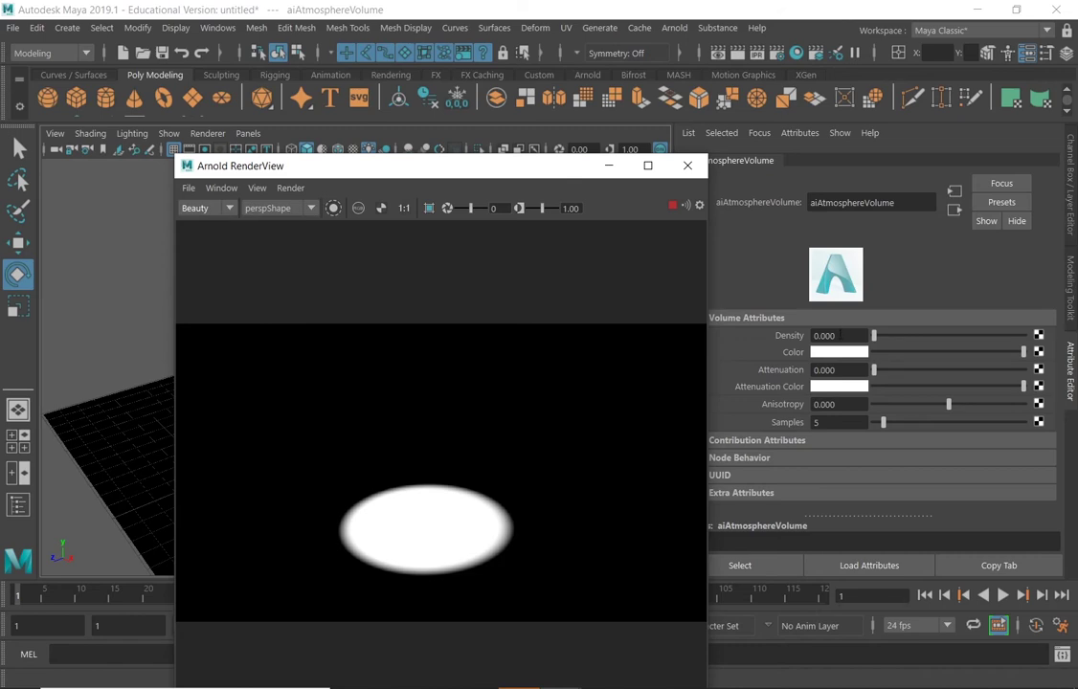
pyautogui.click(738, 295)
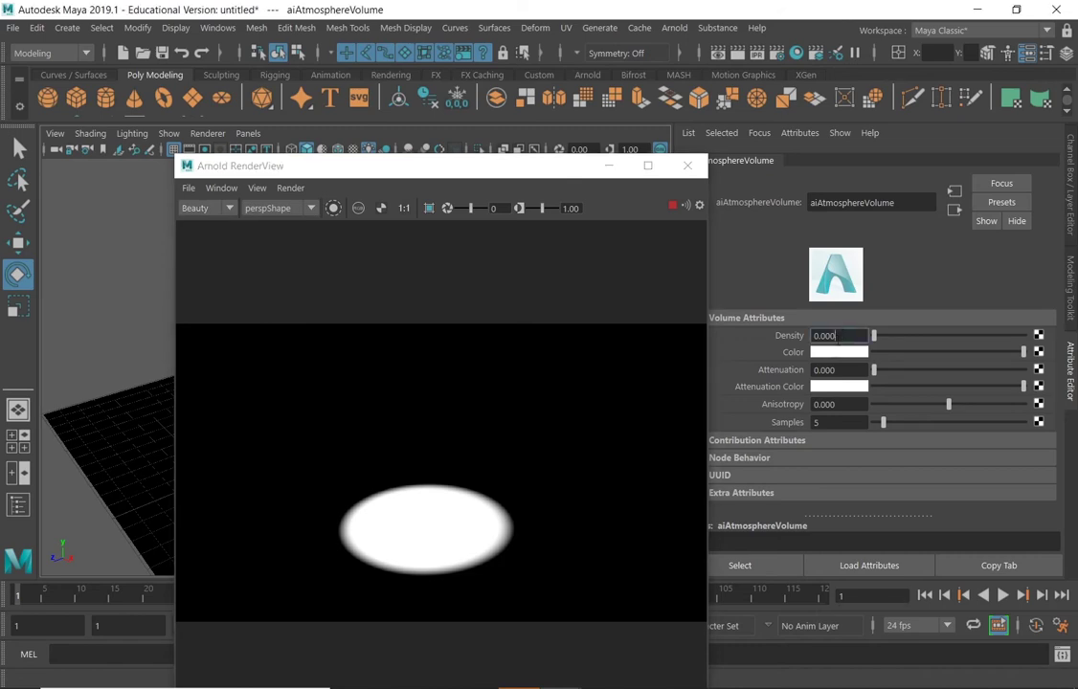
pyautogui.doubleClick(829, 335)
pyautogui.click(831, 335)
pyautogui.write('5')
pyautogui.press('Return')
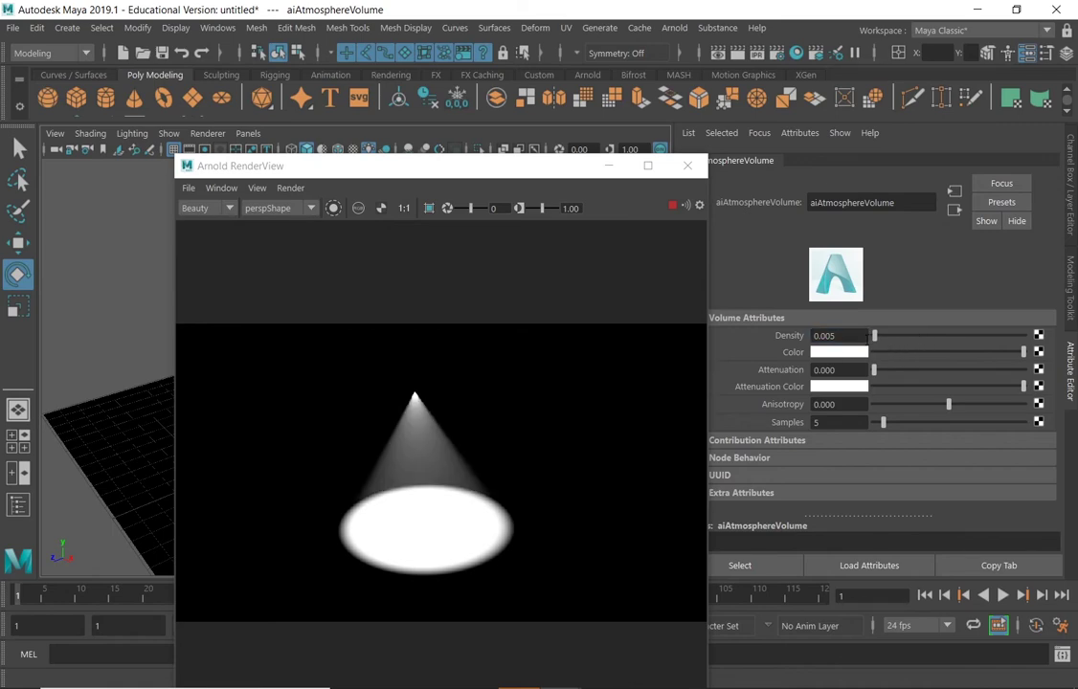
pyautogui.click(480, 433)
pyautogui.keyDown('alt'); pyautogui.moveTo(480, 431); pyautogui.dragTo(535, 438); pyautogui.keyUp('alt')
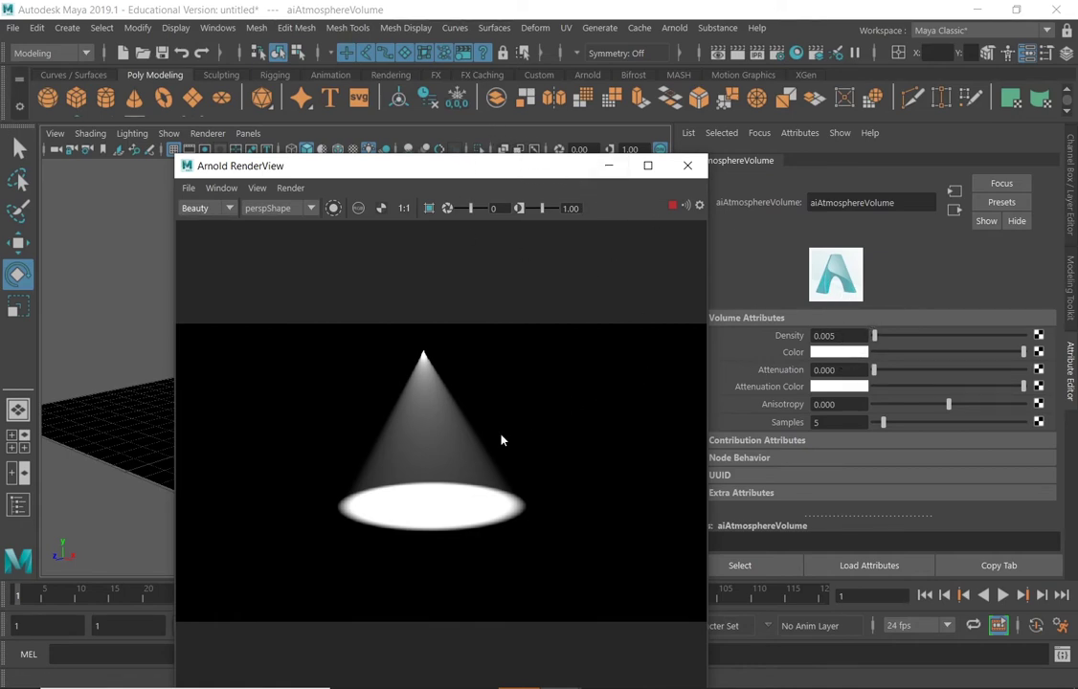
# Try cyan and then pale yellow as the atmosphere volume's color and return it to white
pyautogui.click(839, 353)
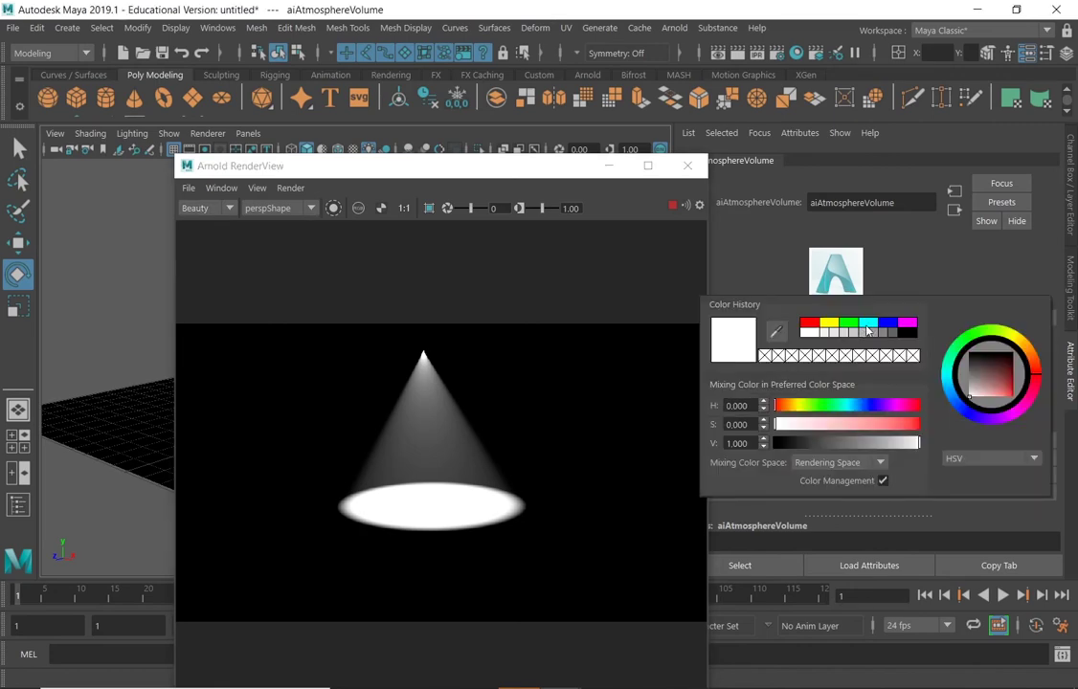
pyautogui.click(868, 322)
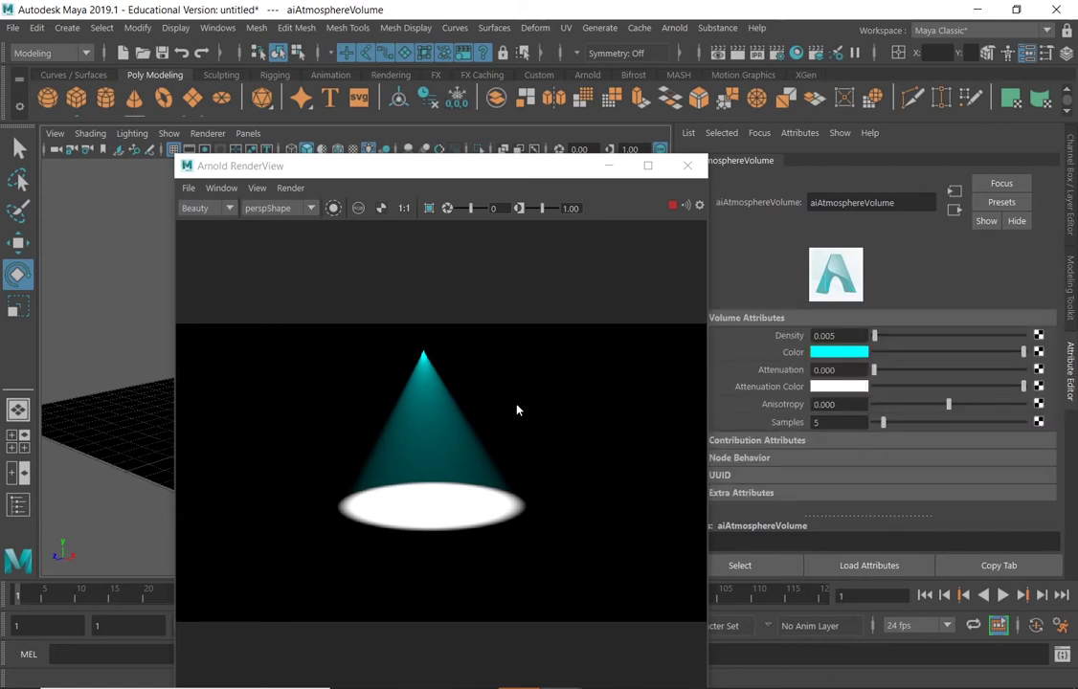
pyautogui.click(846, 356)
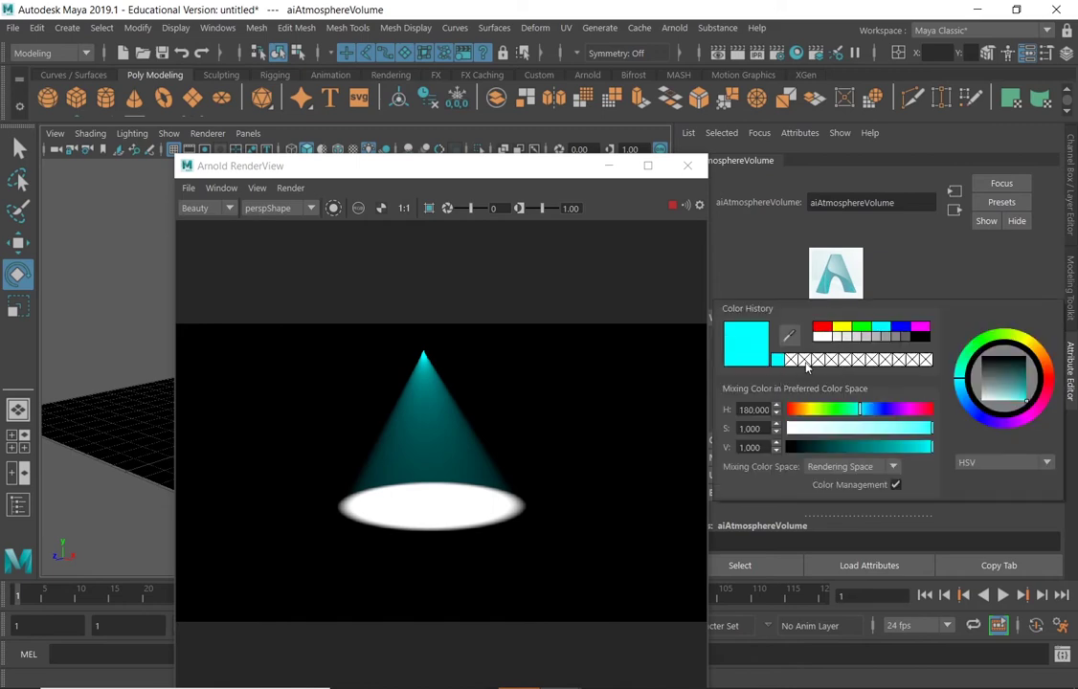
pyautogui.click(843, 328)
pyautogui.moveTo(925, 435); pyautogui.dragTo(831, 430)
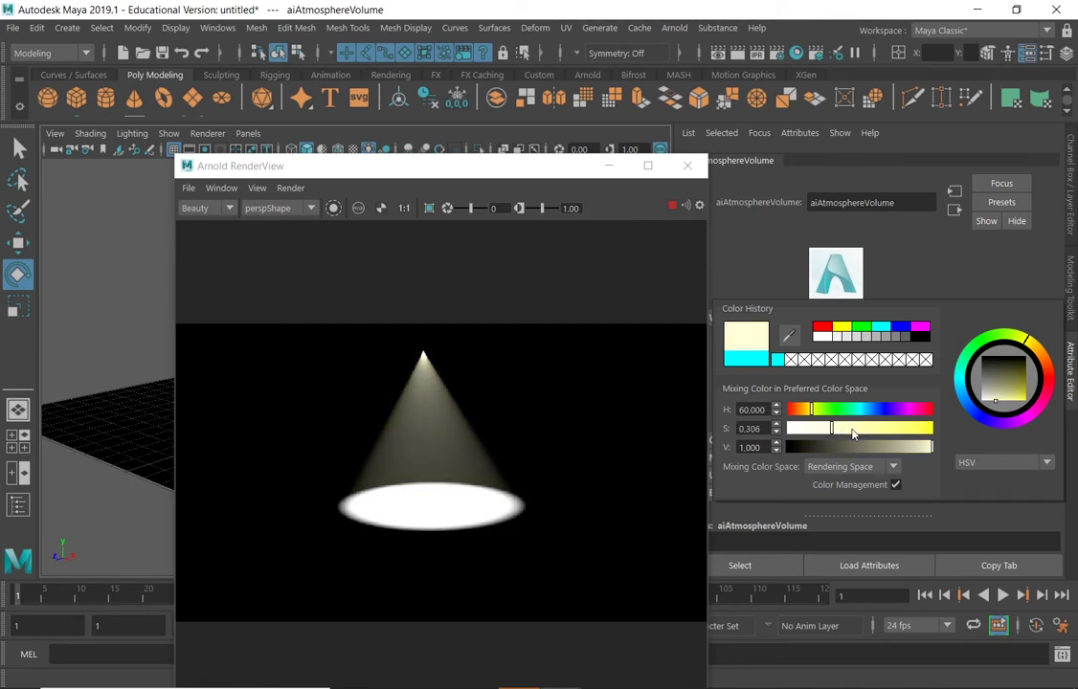
pyautogui.click(840, 429)
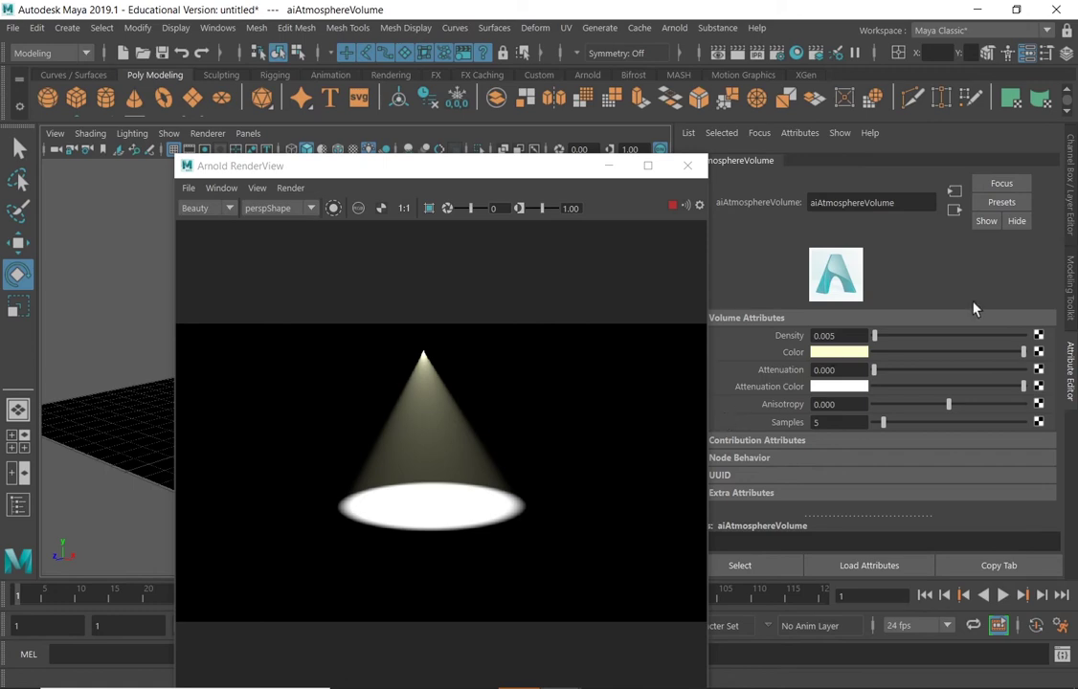
pyautogui.click(835, 352)
# Close the render window and move the spot light along X to about -6.4
pyautogui.moveTo(1025, 387)
pyautogui.mouseDown()
pyautogui.moveTo(863, 392)
pyautogui.moveTo(1024, 387)
pyautogui.mouseUp()
pyautogui.click(830, 423)
pyautogui.click(688, 165)
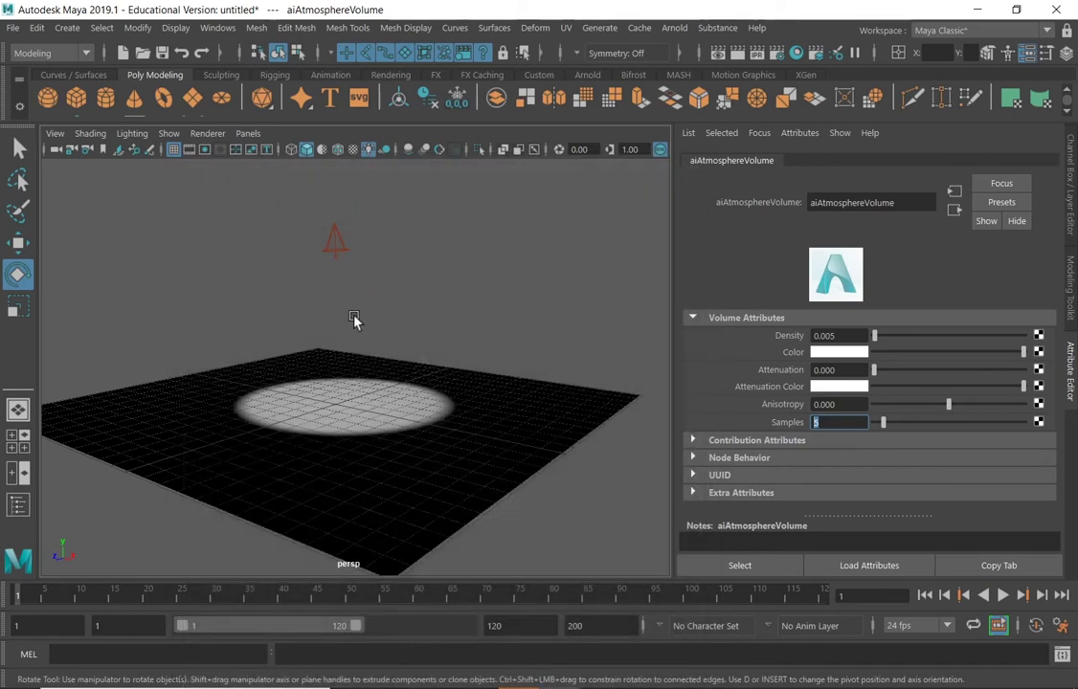
pyautogui.click(337, 242)
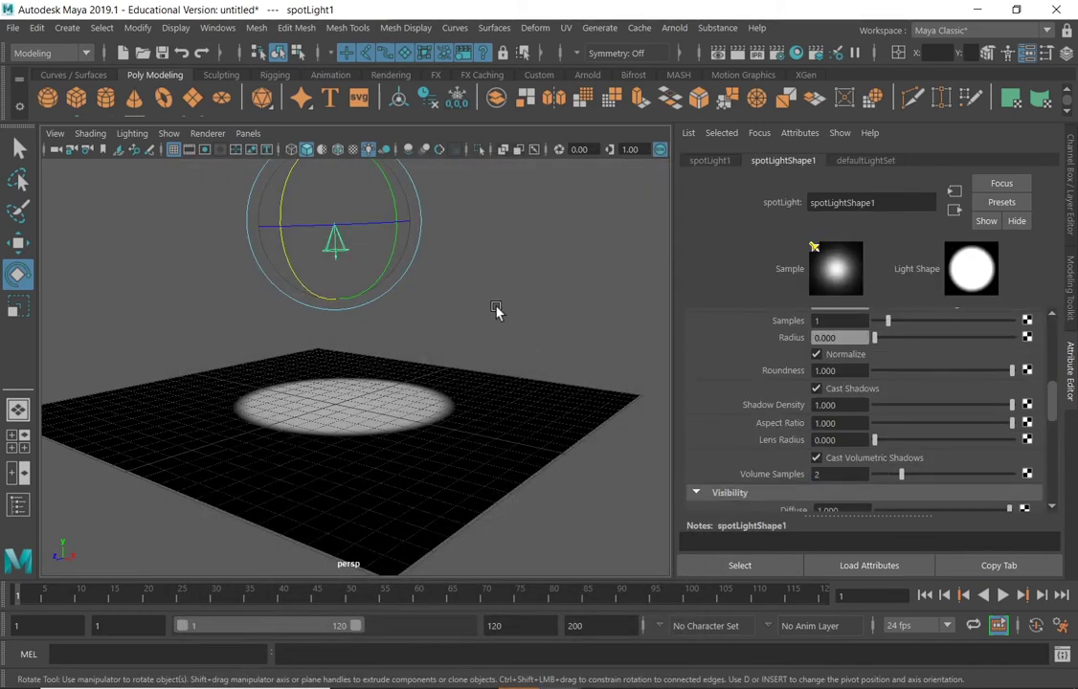
pyautogui.keyDown('alt'); pyautogui.moveTo(498, 310); pyautogui.dragTo(357, 302); pyautogui.keyUp('alt')
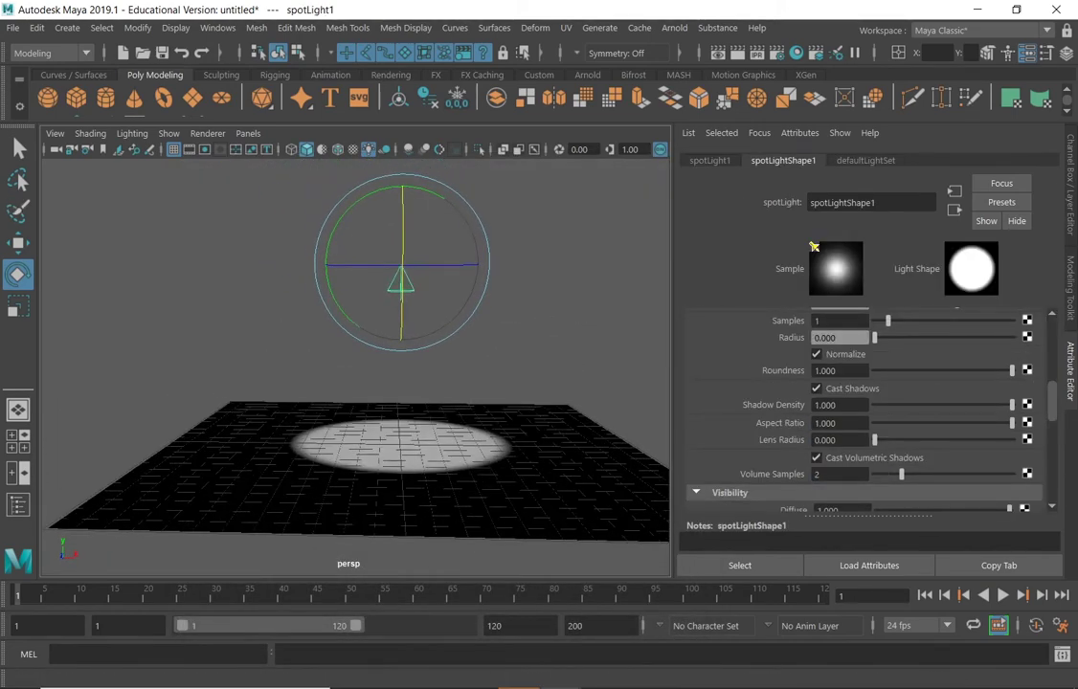
pyautogui.click(18, 239)
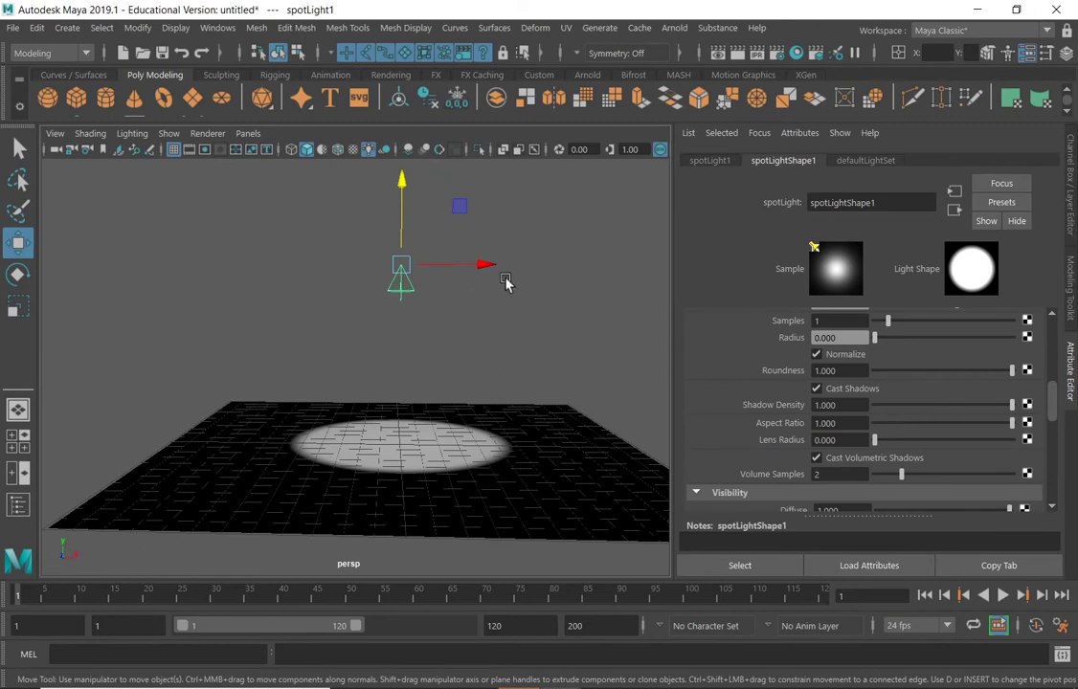
pyautogui.moveTo(485, 265); pyautogui.dragTo(359, 258)
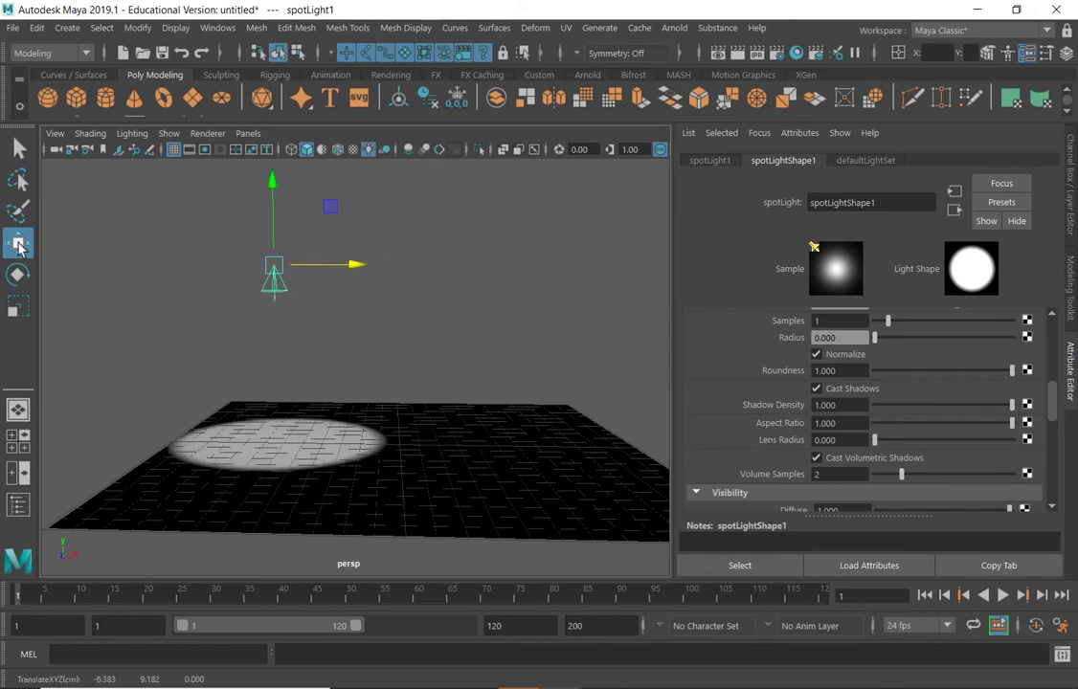
# Tilt the spot light to aim diagonally across the plane and move it further along negative X beyond the plane's edge
pyautogui.click(17, 274)
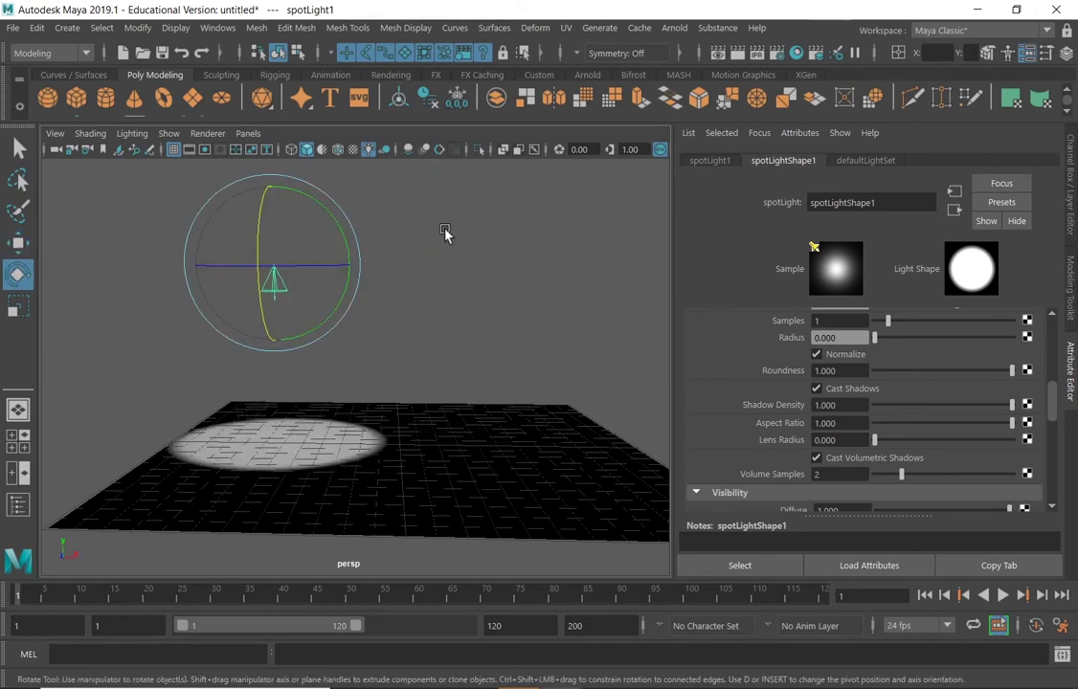
pyautogui.moveTo(346, 244)
pyautogui.mouseDown()
pyautogui.moveTo(307, 206)
pyautogui.moveTo(337, 224)
pyautogui.mouseUp()
pyautogui.click(18, 244)
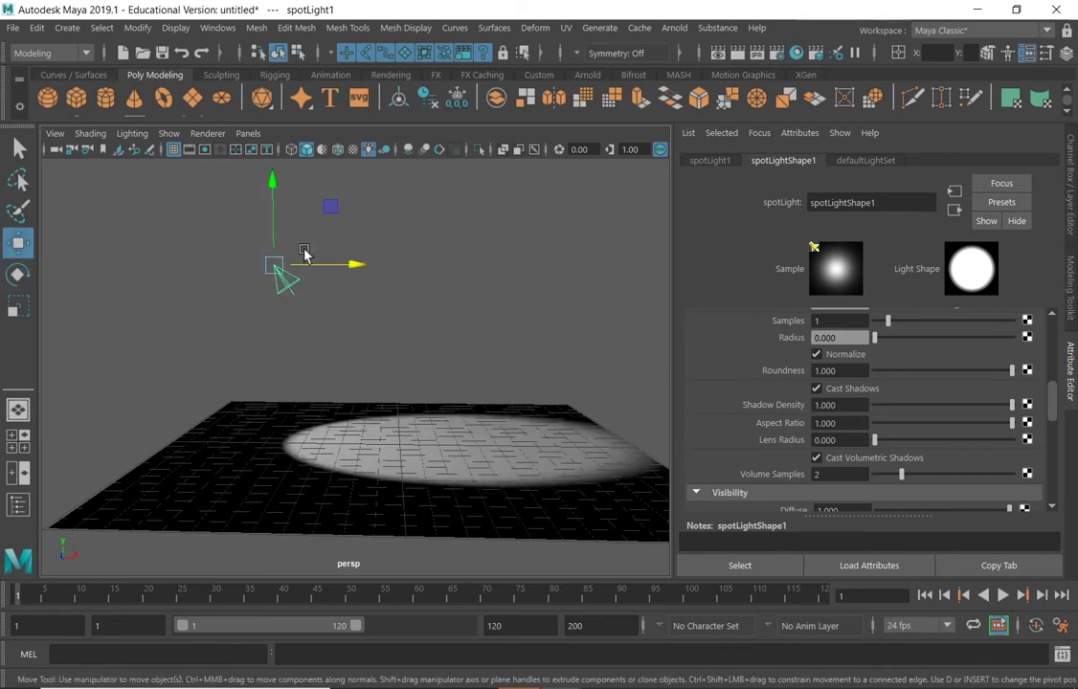
pyautogui.moveTo(356, 264); pyautogui.dragTo(224, 244)
pyautogui.press('e')
pyautogui.keyDown('alt'); pyautogui.moveTo(515, 294); pyautogui.dragTo(450, 269); pyautogui.keyUp('alt')
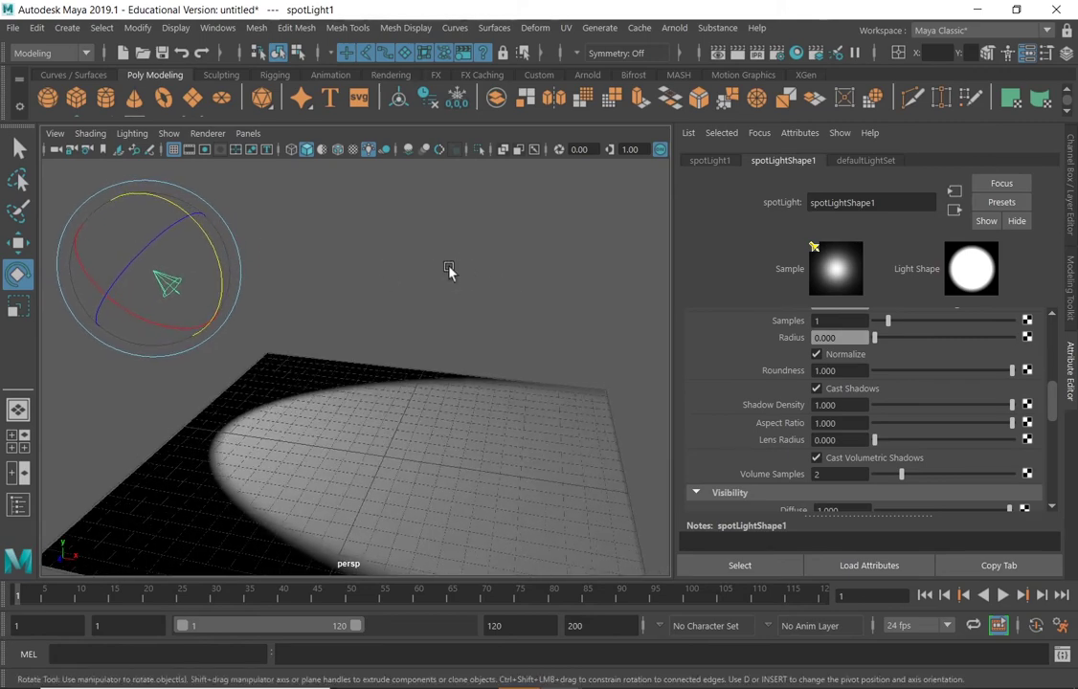
pyautogui.scroll(2, 481, 277)
pyautogui.keyDown('alt'); pyautogui.moveTo(482, 276); pyautogui.dragTo(480, 267, button='middle'); pyautogui.keyUp('alt')
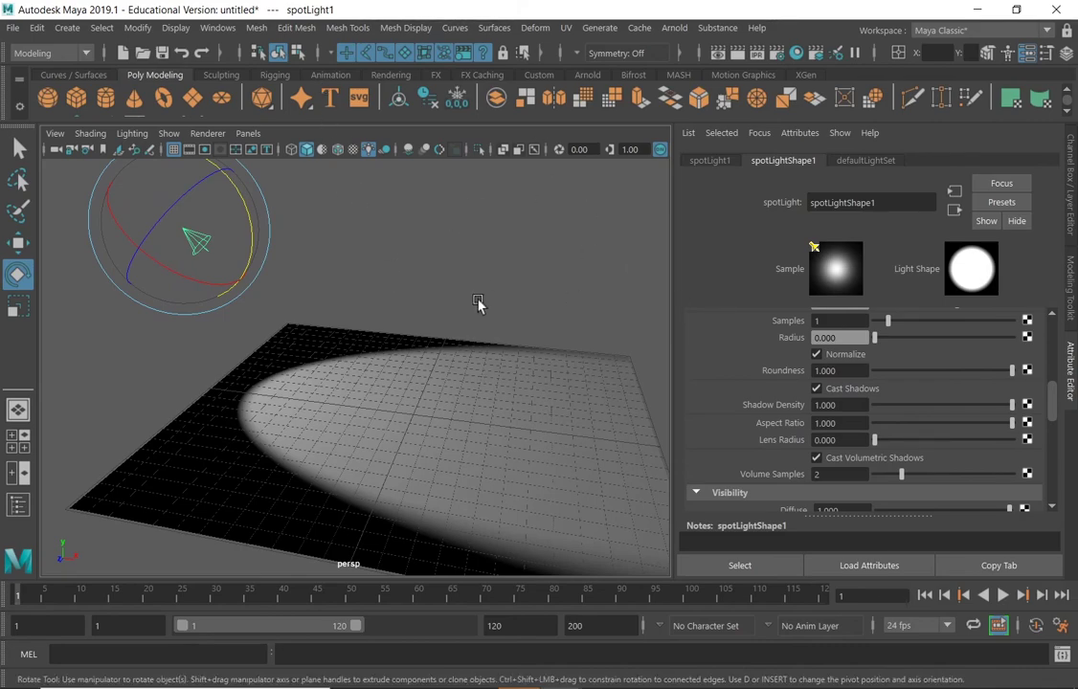
# Select the polygon plane and move its pivot along negative X to the middle of its edge nearest the spot light
pyautogui.click(421, 337)
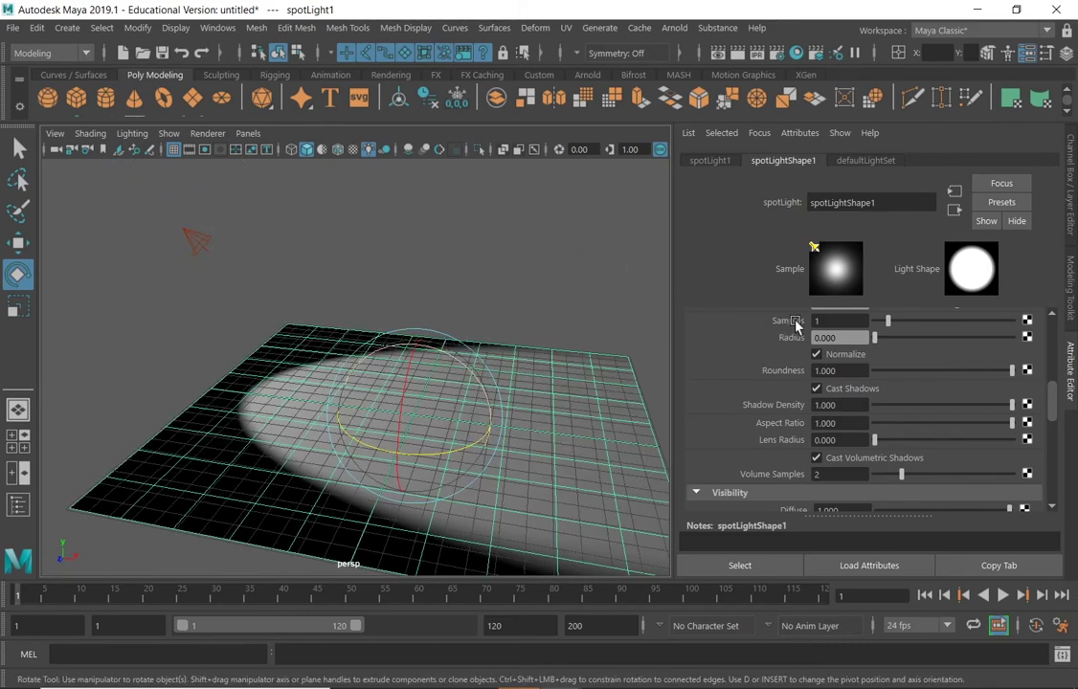
pyautogui.click(460, 337)
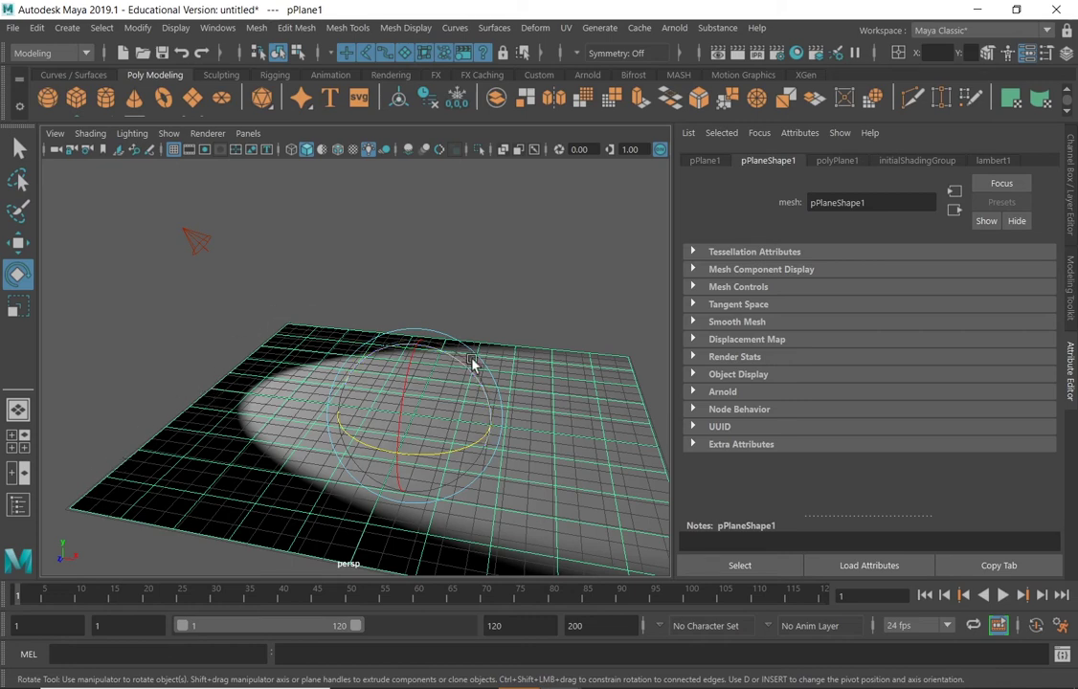
pyautogui.click(15, 245)
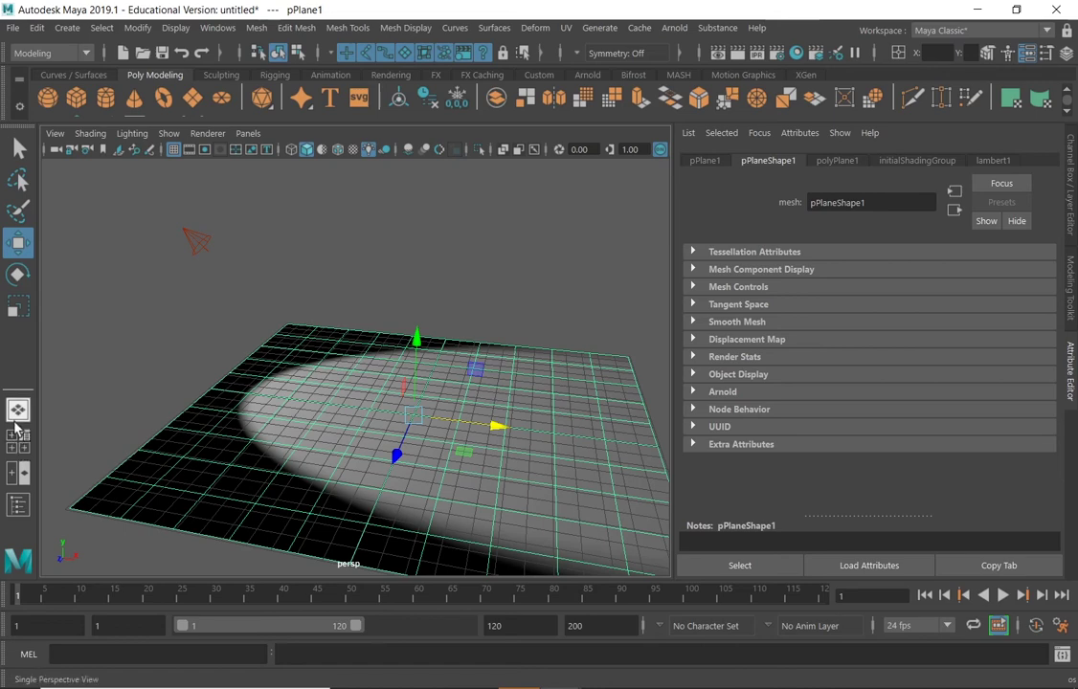
pyautogui.press('d')
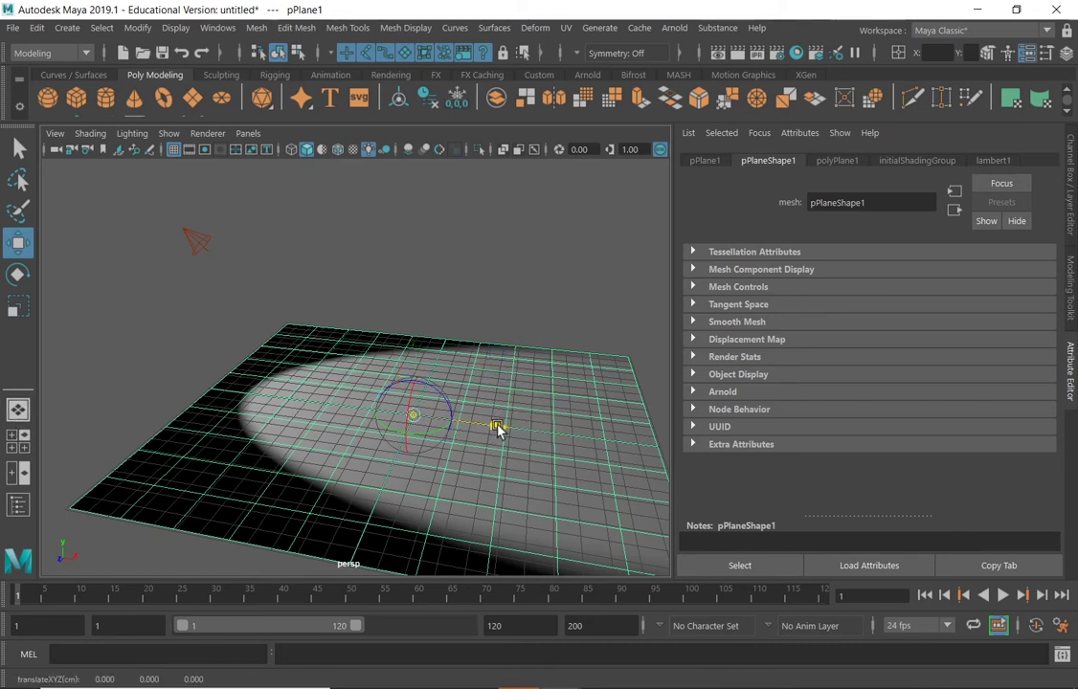
pyautogui.moveTo(498, 431); pyautogui.dragTo(212, 402)
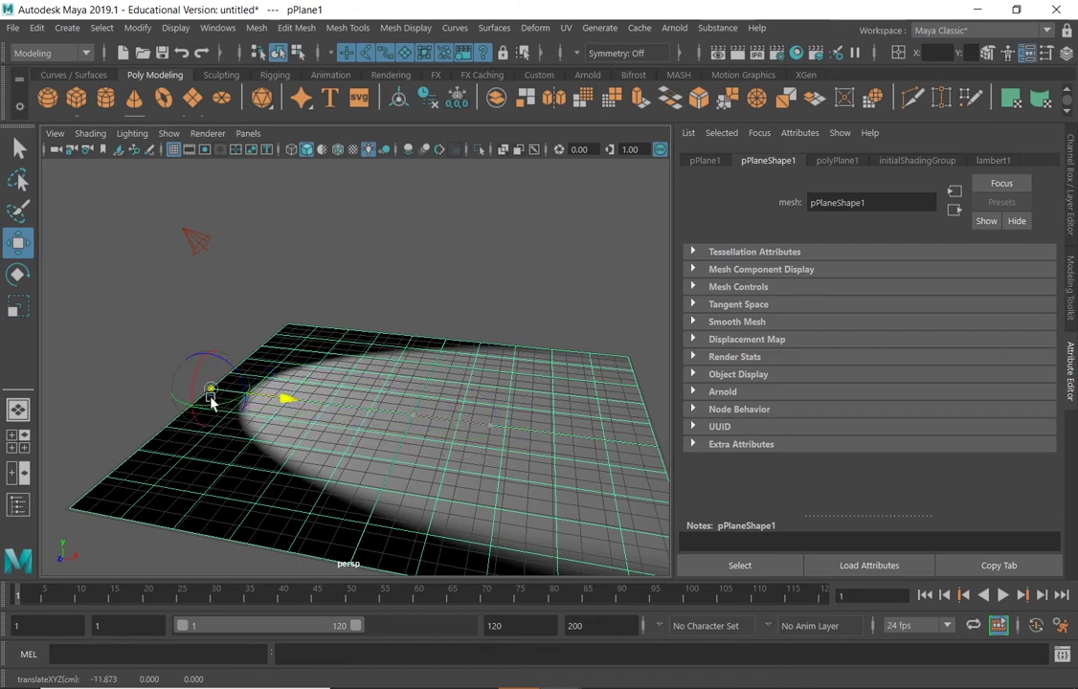
pyautogui.press('d')
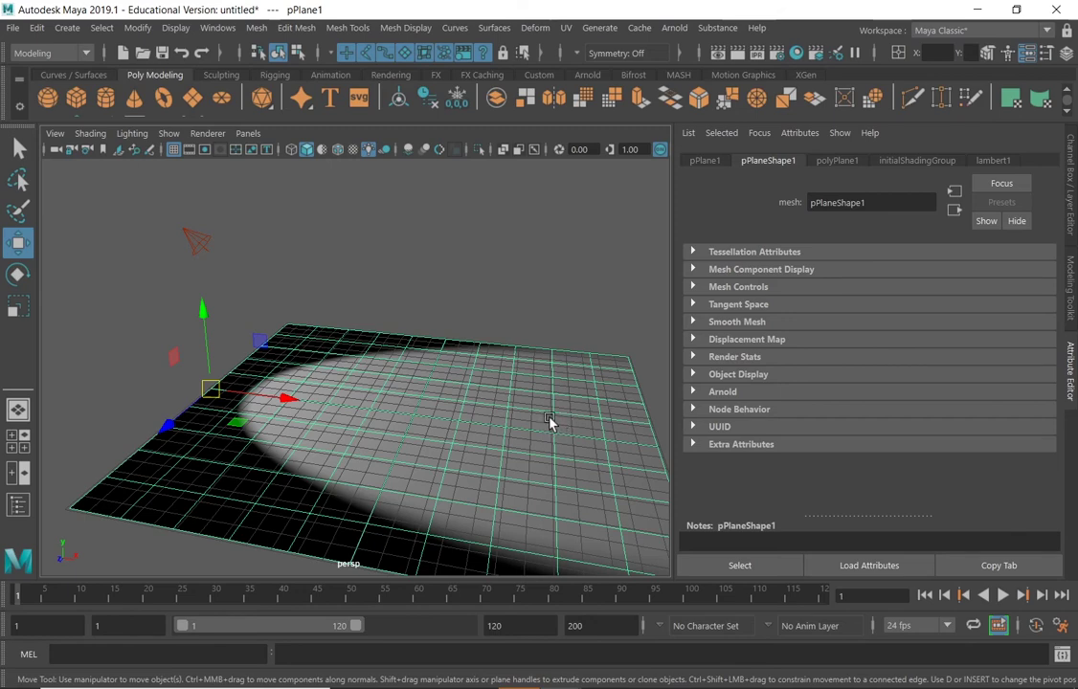
pyautogui.click(203, 393)
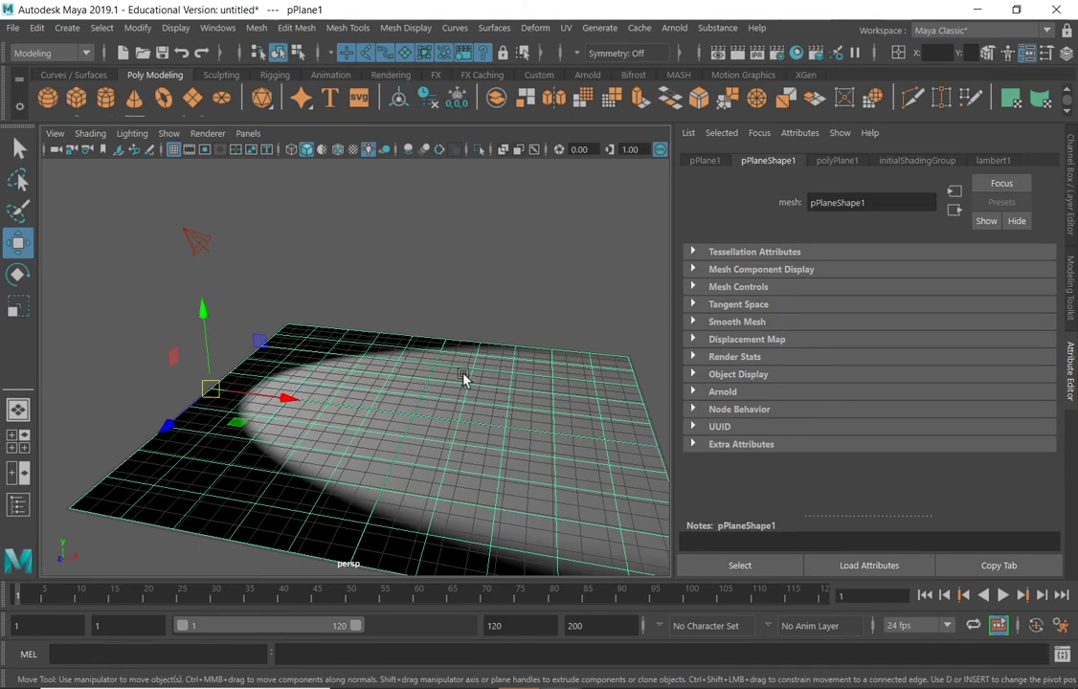
# Try rotating the plane around its edge pivot about Z and undo the rotation
pyautogui.click(16, 276)
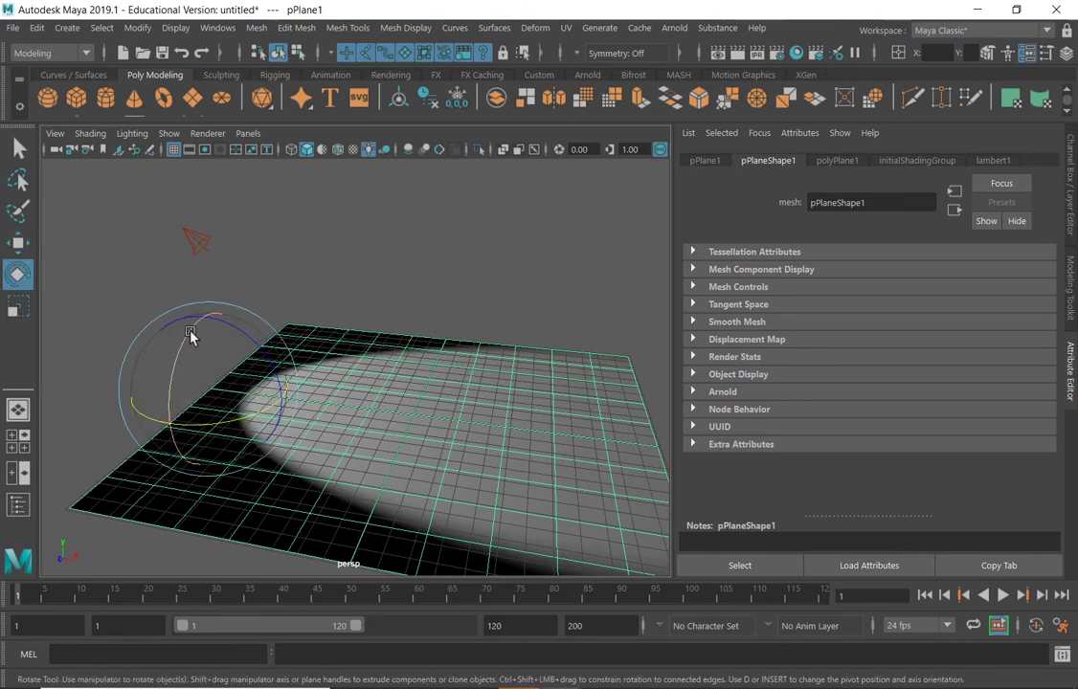
pyautogui.moveTo(243, 334); pyautogui.dragTo(279, 329)
pyautogui.hotkey('ctrl', 'z')
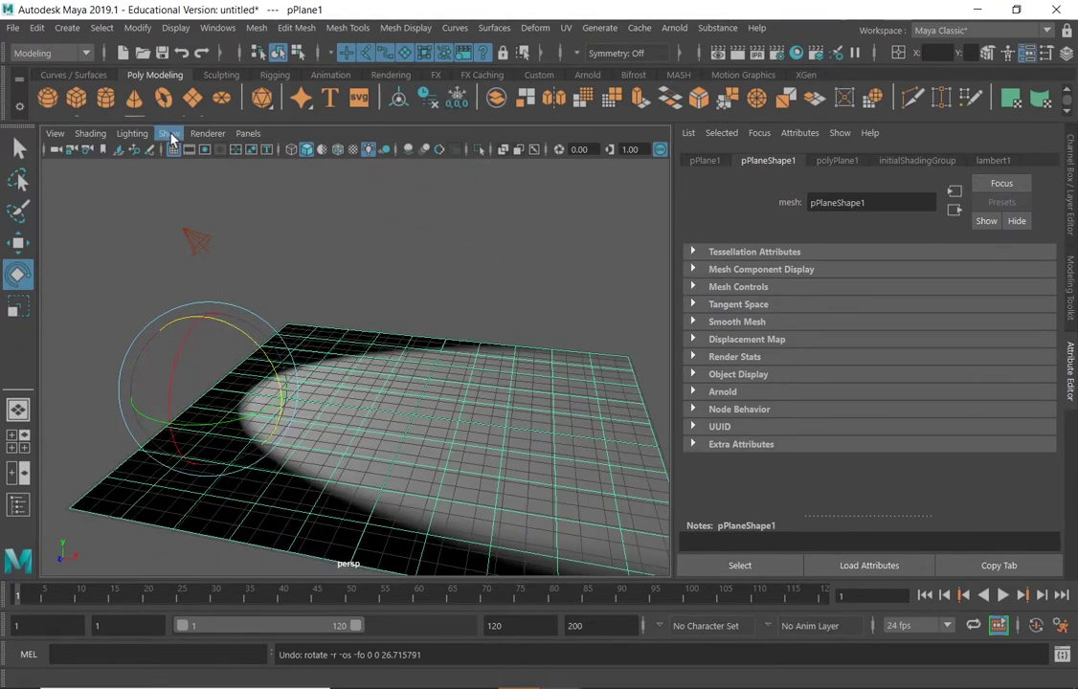
# With the grid hidden, duplicate the plane and stand the copy upright on the shared edge with a Rotate Z of 90
pyautogui.press('1')
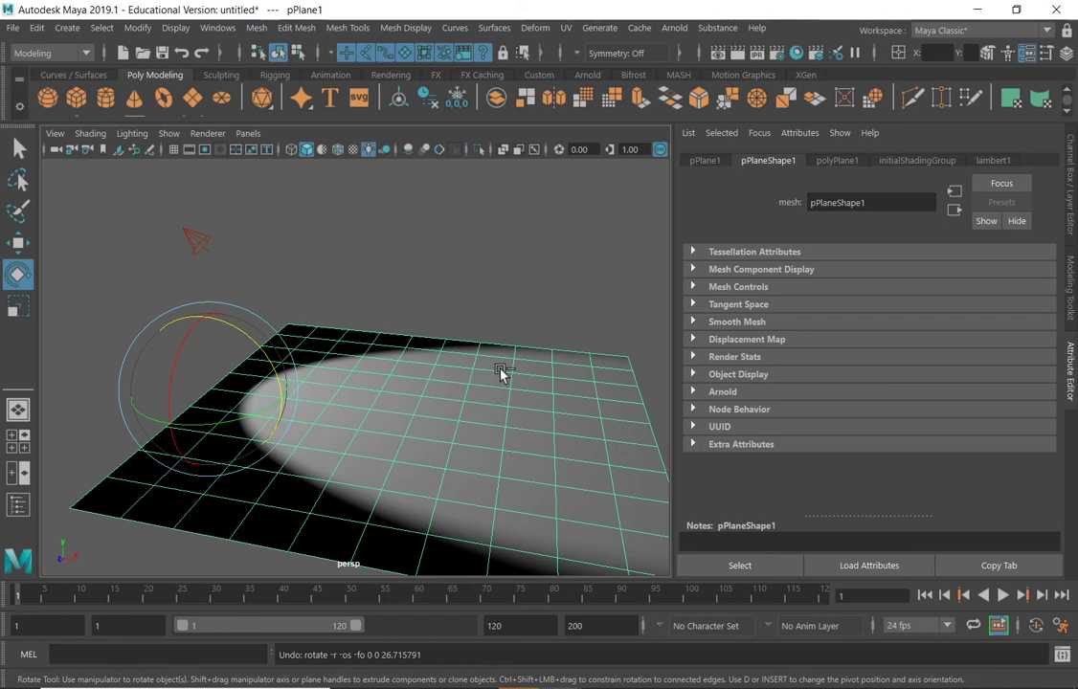
pyautogui.hotkey('ctrl', 'd')
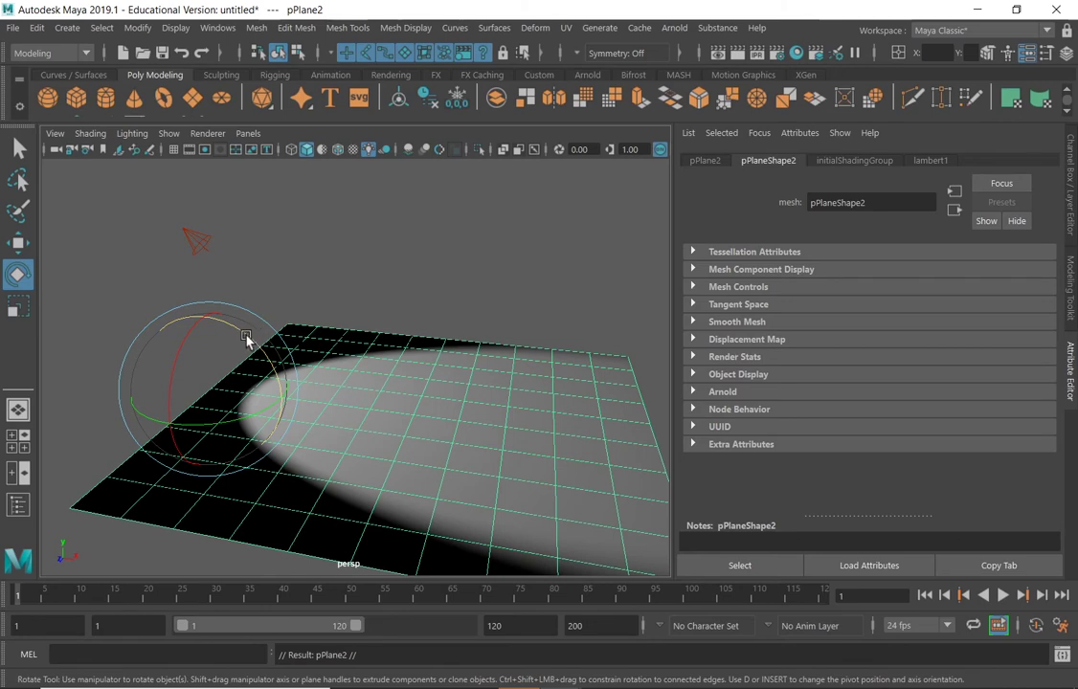
pyautogui.moveTo(246, 338); pyautogui.dragTo(95, 230)
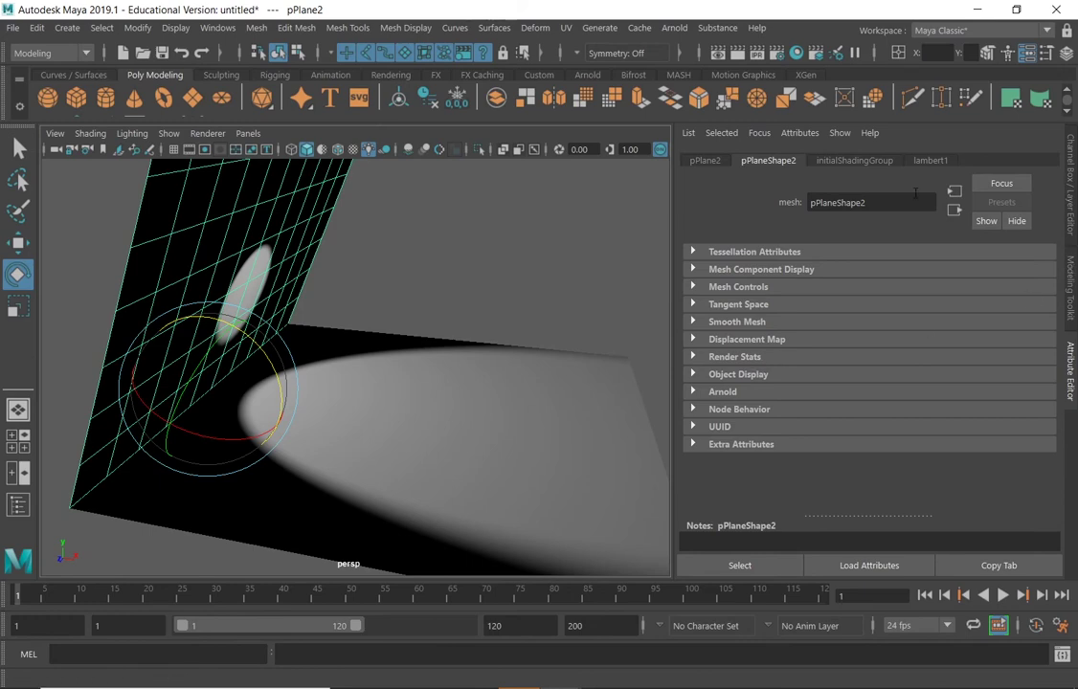
pyautogui.hotkey('ctrl', 'a')
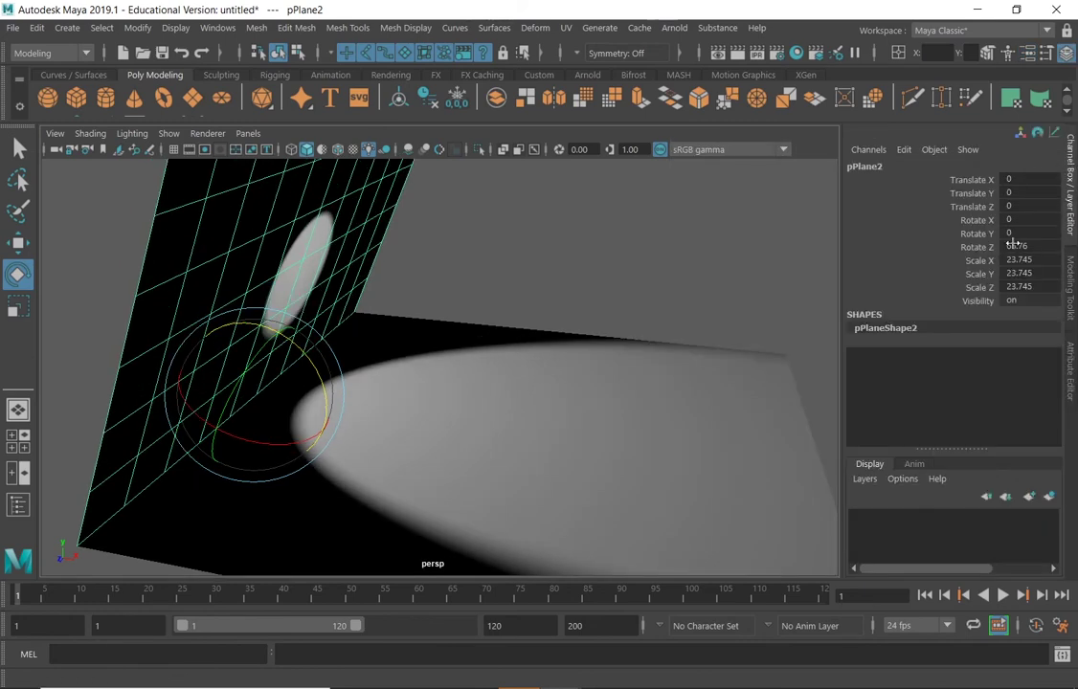
pyautogui.click(1029, 247)
pyautogui.write('90')
pyautogui.press('Return')
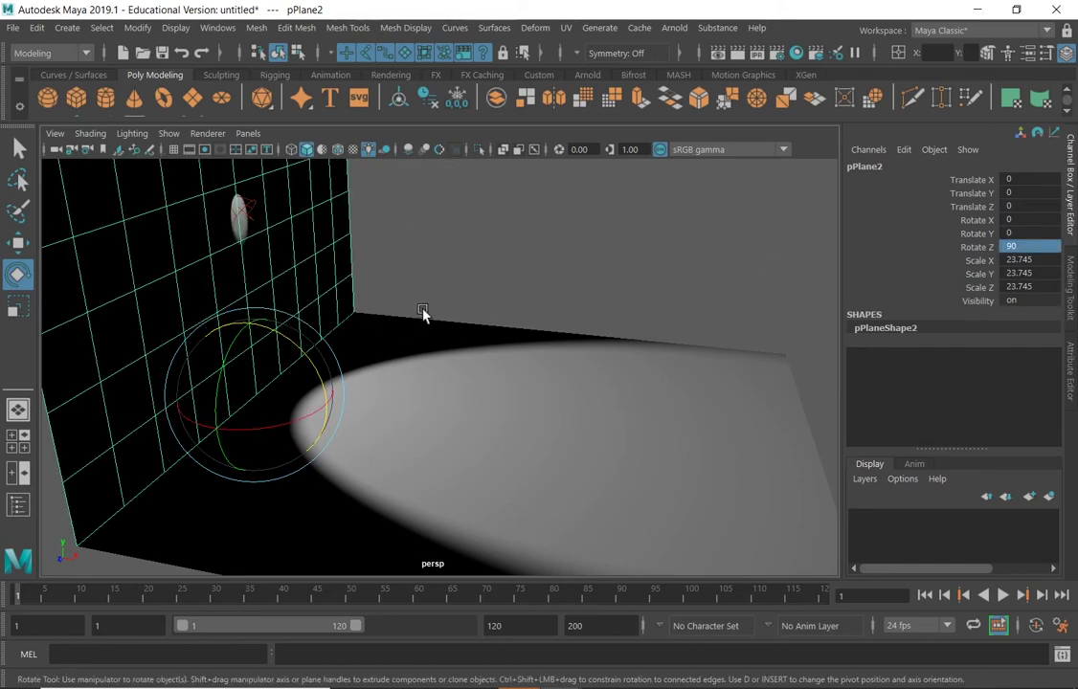
# Move the spot light behind the upright wall to about -19.8 in X and raise it to about 13.2 in Y
pyautogui.keyDown('alt'); pyautogui.moveTo(590, 313); pyautogui.dragTo(411, 313, button='right'); pyautogui.keyUp('alt')
pyautogui.keyDown('alt'); pyautogui.moveTo(410, 313); pyautogui.dragTo(255, 276); pyautogui.keyUp('alt')
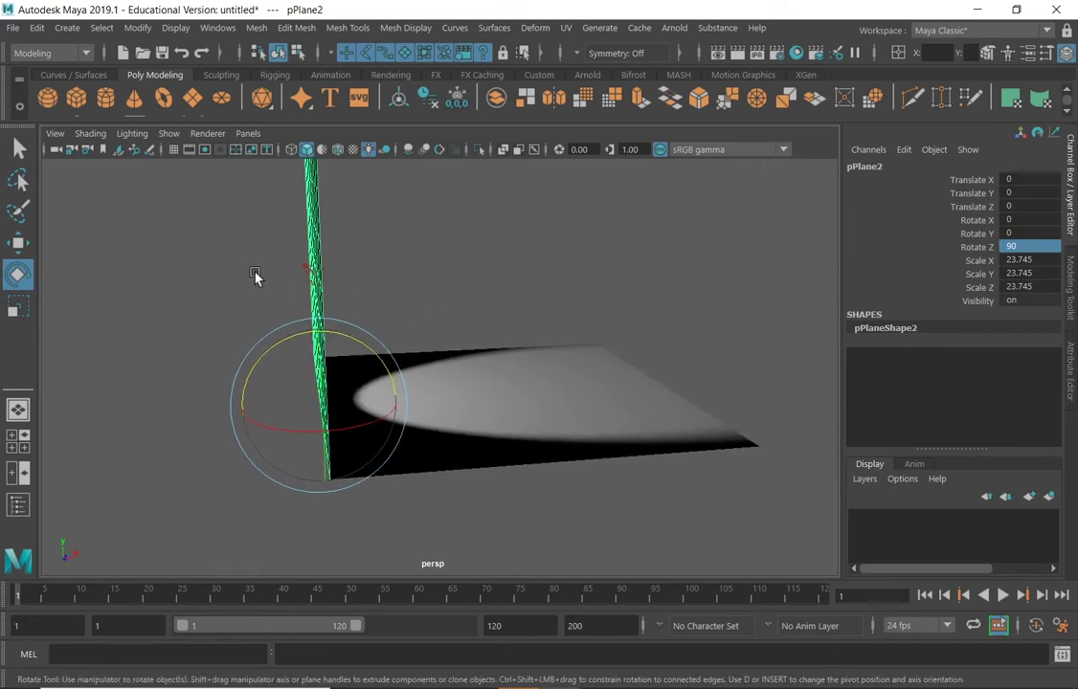
pyautogui.click(308, 269)
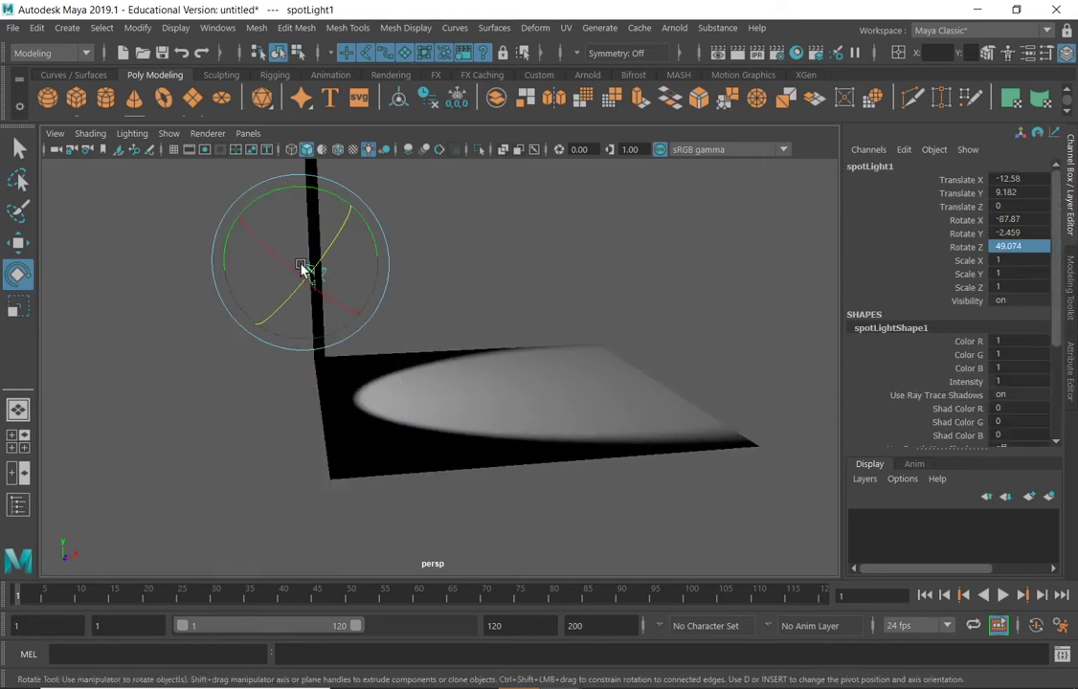
pyautogui.click(17, 243)
pyautogui.moveTo(388, 259); pyautogui.dragTo(283, 249)
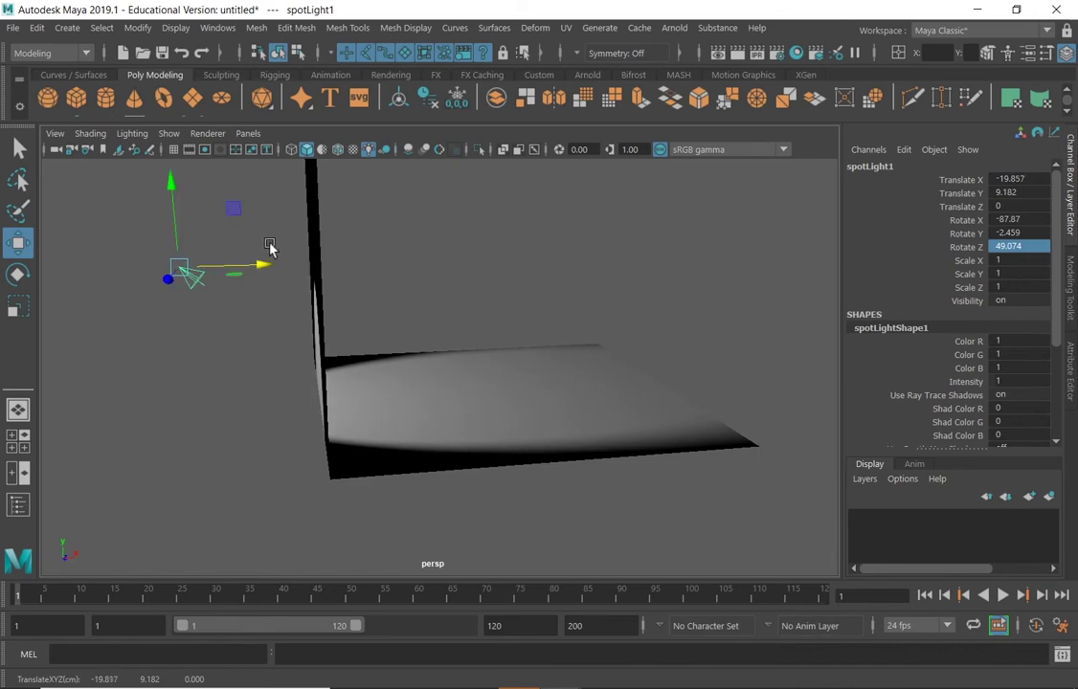
pyautogui.moveTo(164, 211); pyautogui.dragTo(192, 140)
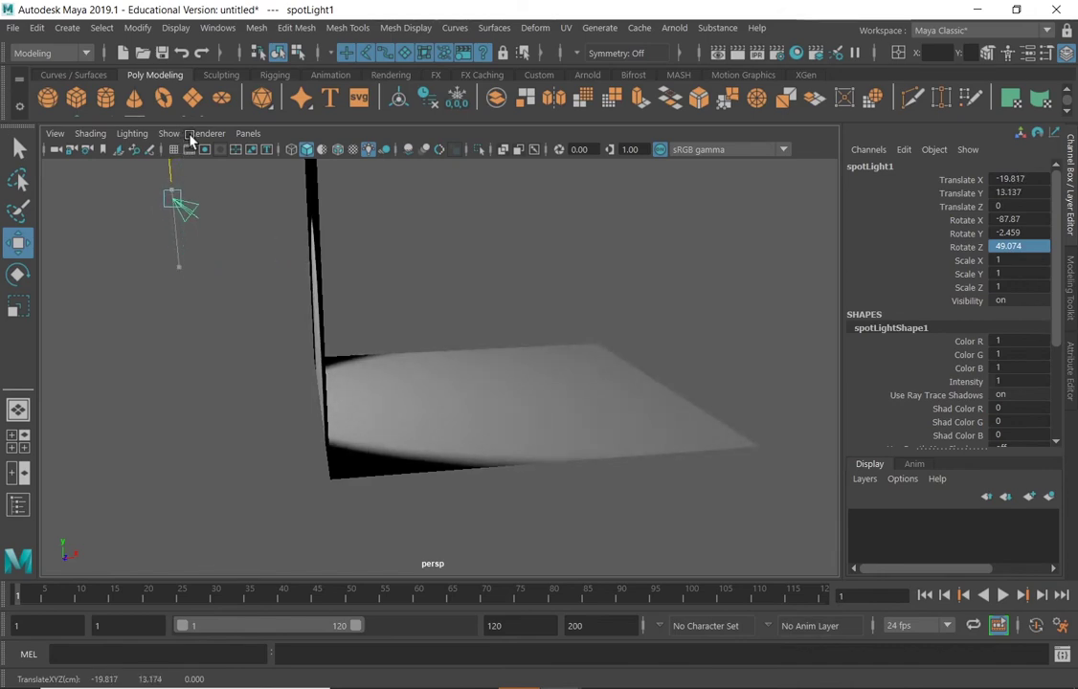
# Tilt the spot light with the Rotate tool to about -88.4, -2.8 and 60.8 degrees in X, Y and Z
pyautogui.keyDown('alt'); pyautogui.moveTo(617, 282); pyautogui.dragTo(651, 255); pyautogui.keyUp('alt')
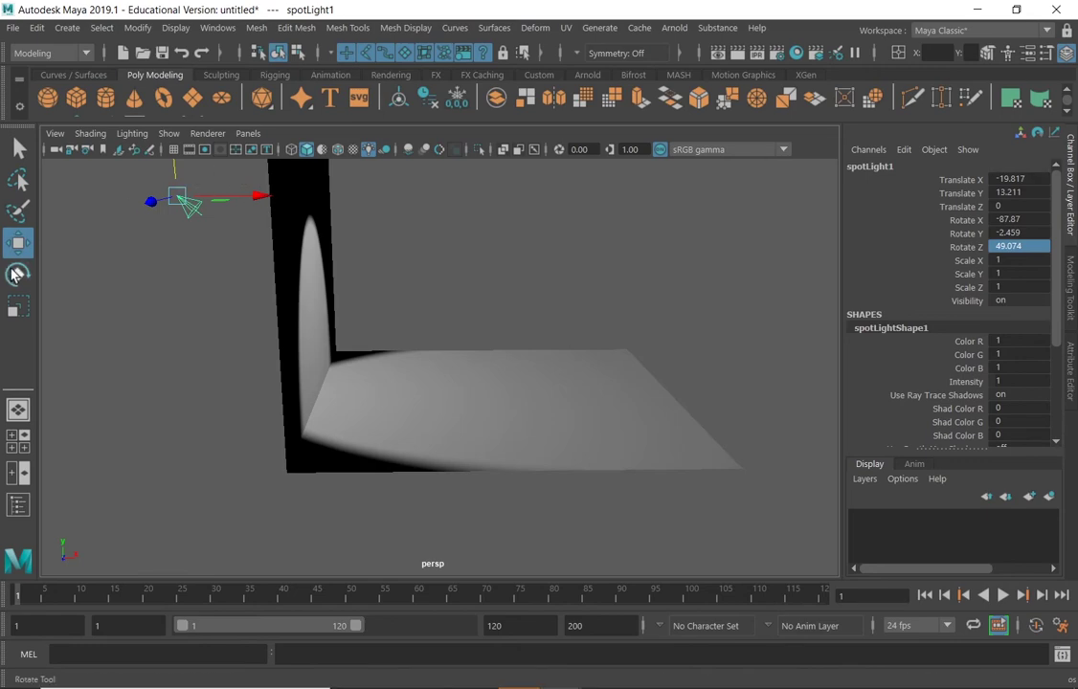
pyautogui.press('e')
pyautogui.moveTo(254, 206); pyautogui.dragTo(326, 220)
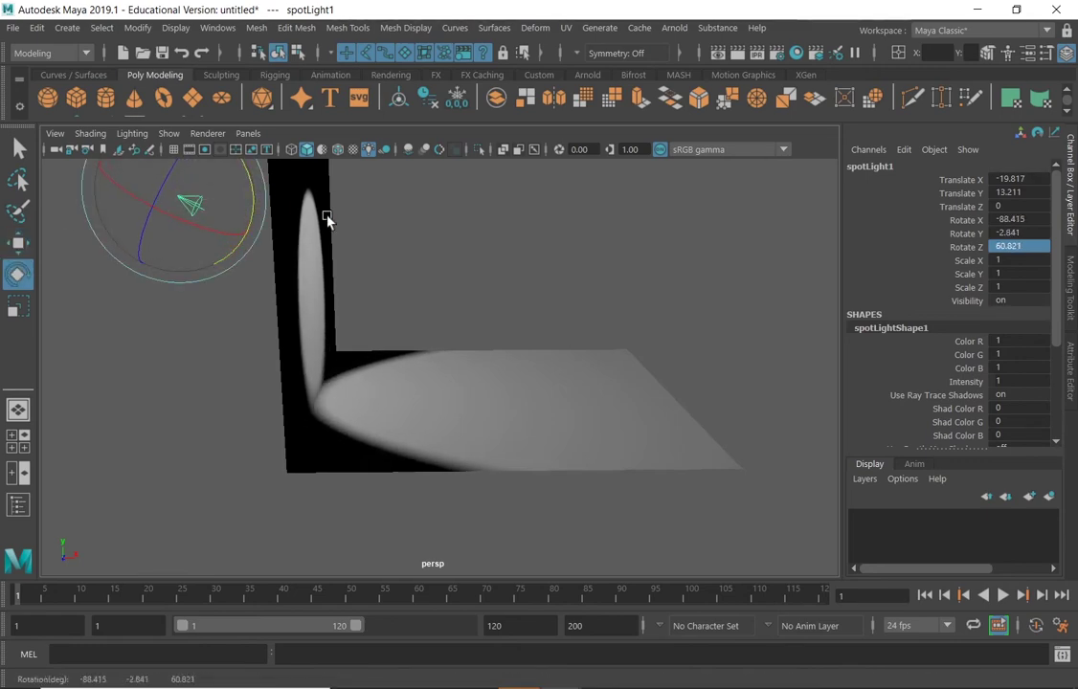
# Narrow the spot light's cone angle to about 26.2
pyautogui.click(1069, 369)
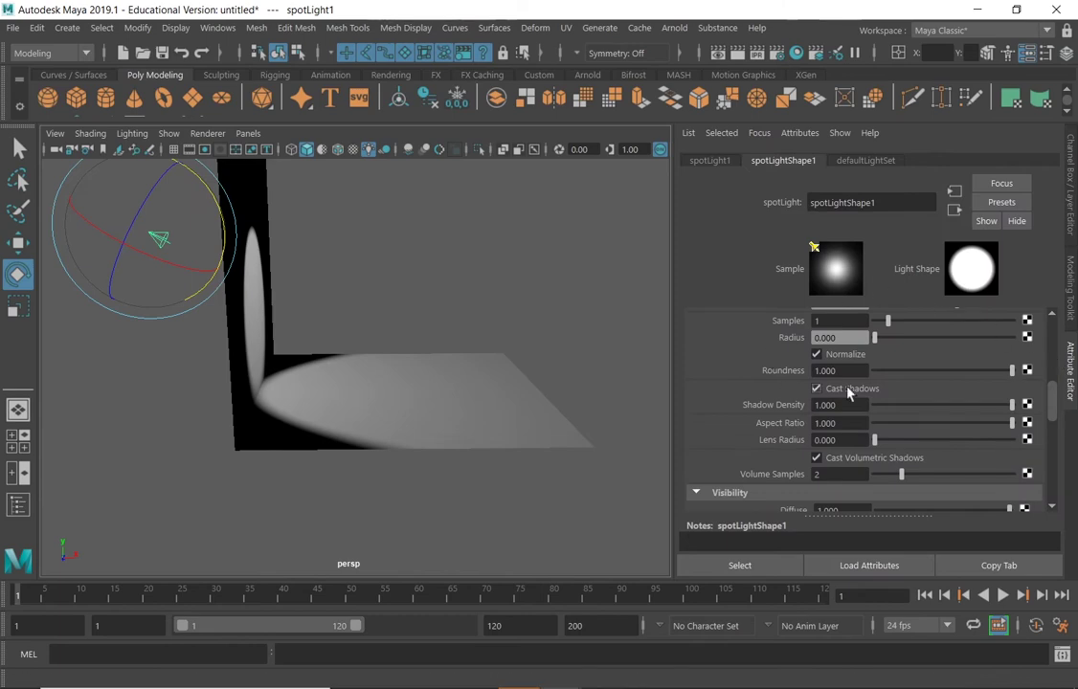
pyautogui.moveTo(1053, 390); pyautogui.dragTo(1072, 342)
pyautogui.scroll(1, 1025, 352)
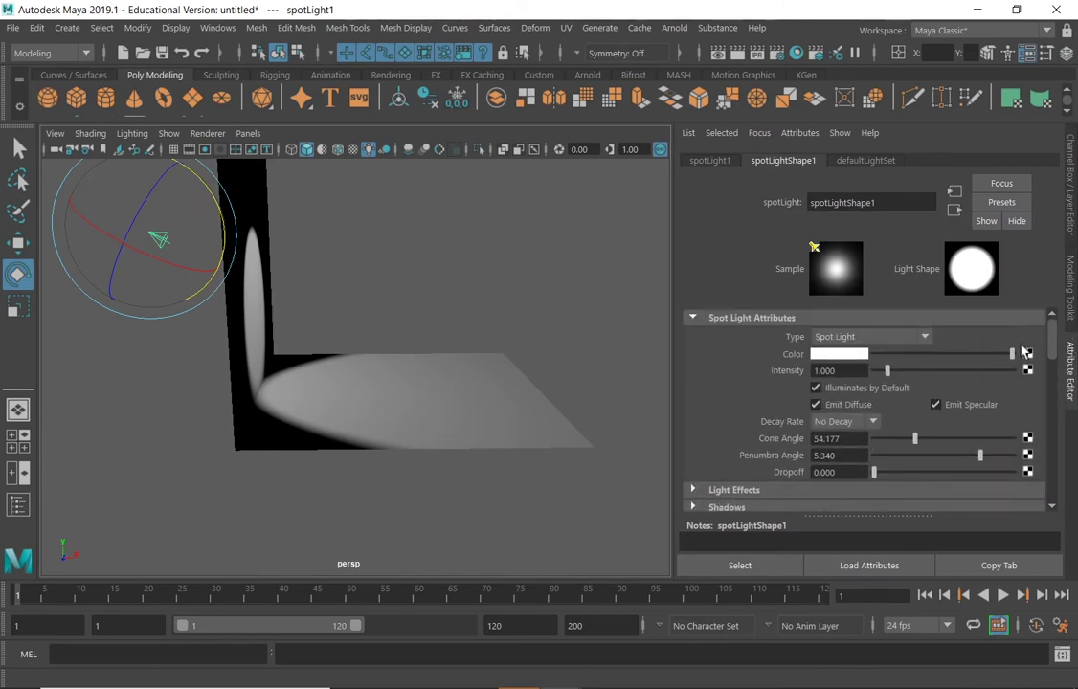
pyautogui.moveTo(914, 439); pyautogui.dragTo(895, 440)
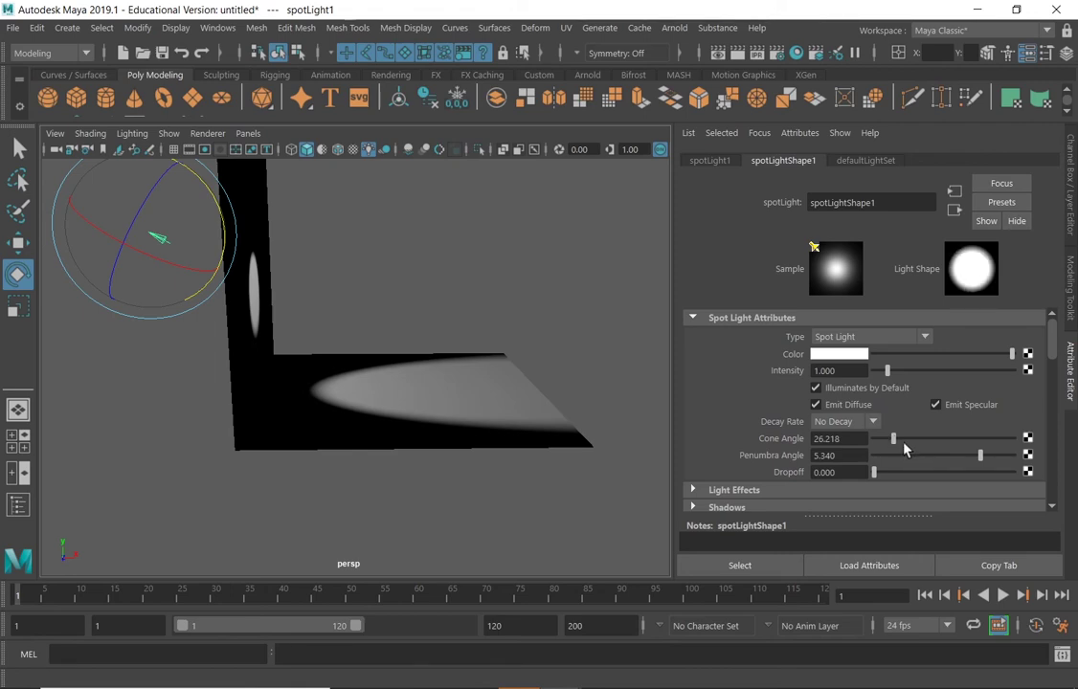
# Switch the upright wall to face selection and select the block of six faces, two wide and three high, covering the light spot
pyautogui.keyDown('alt'); pyautogui.moveTo(534, 315); pyautogui.dragTo(383, 218); pyautogui.keyUp('alt')
pyautogui.keyDown('alt'); pyautogui.moveTo(383, 218); pyautogui.dragTo(348, 294); pyautogui.keyUp('alt')
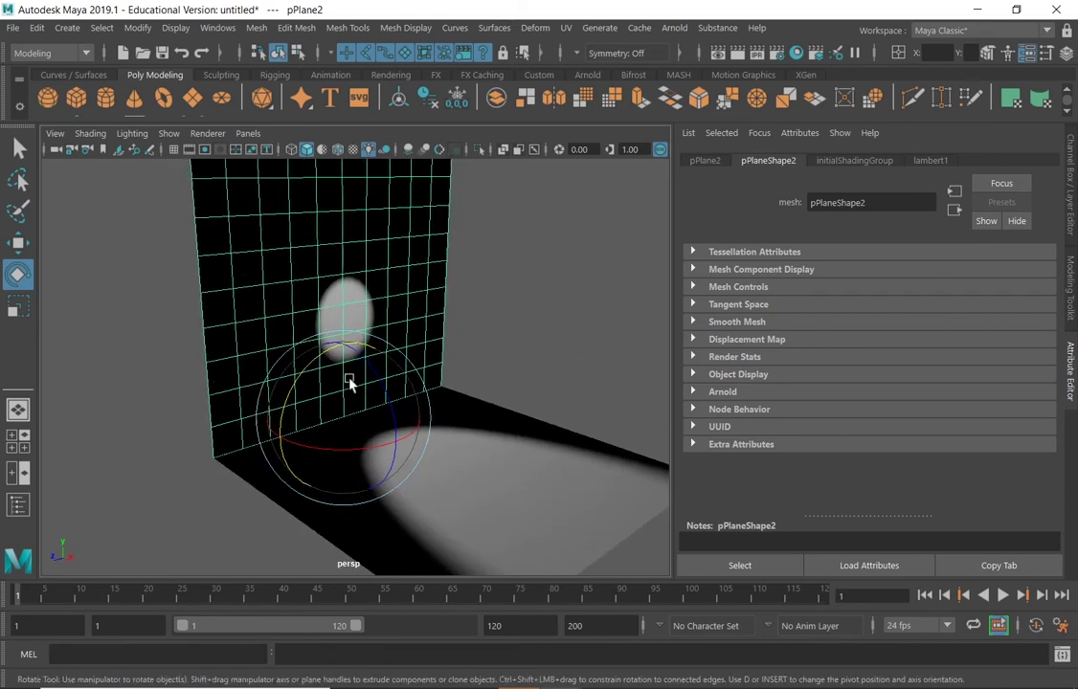
pyautogui.keyDown('alt'); pyautogui.moveTo(648, 277); pyautogui.dragTo(610, 275); pyautogui.keyUp('alt')
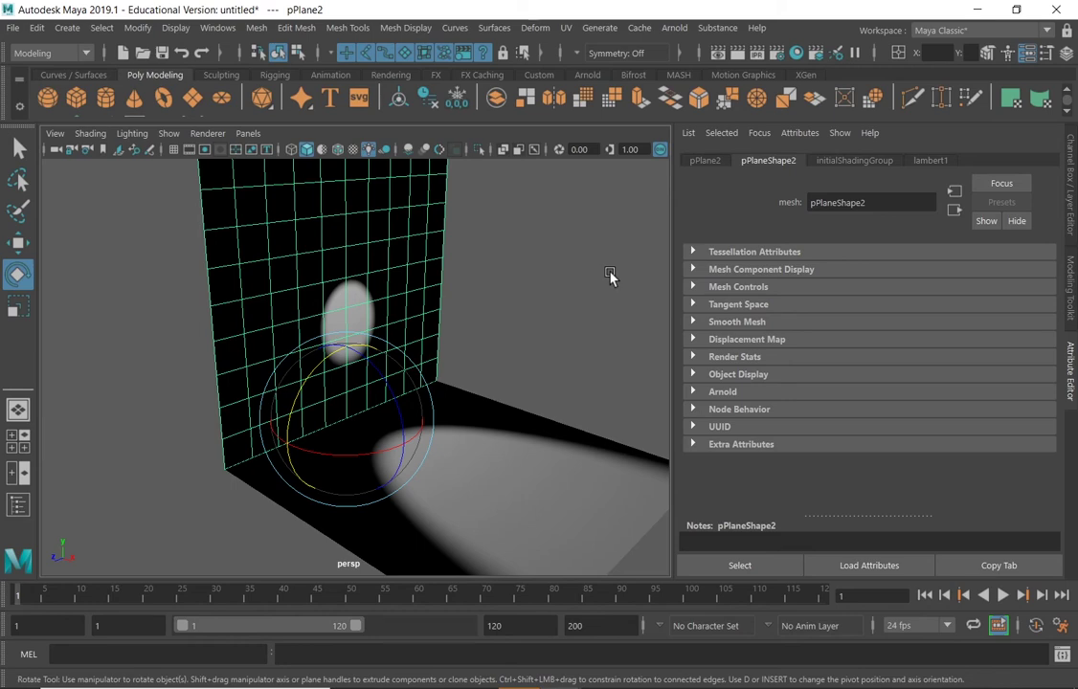
pyautogui.click(19, 147)
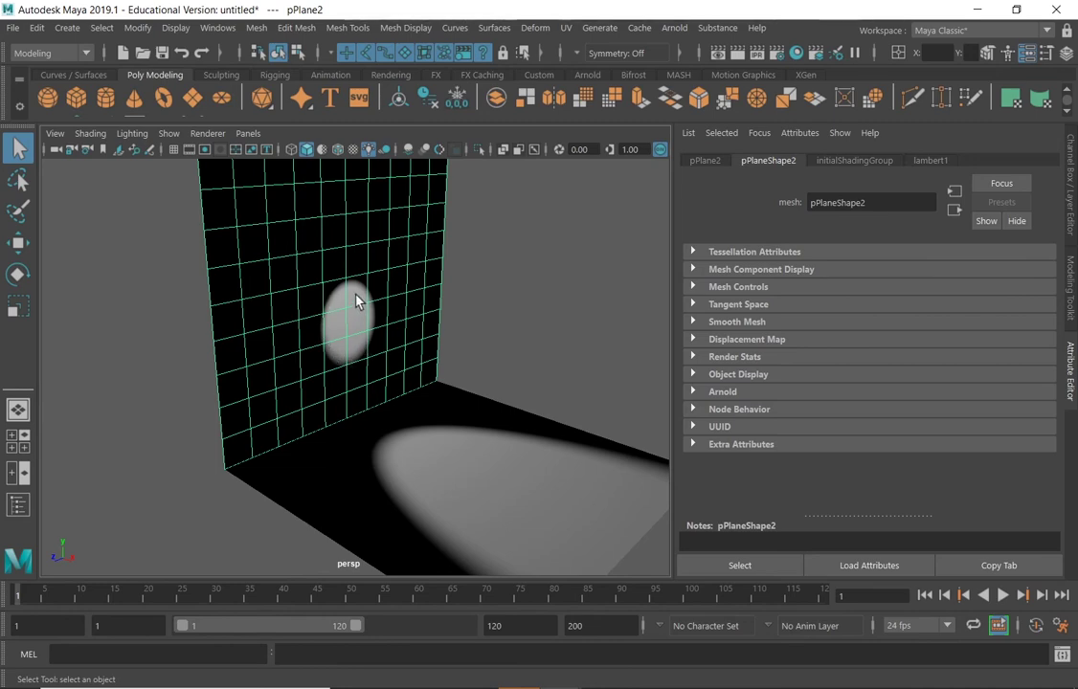
pyautogui.rightClick(355, 195)
pyautogui.moveTo(368, 202); pyautogui.dragTo(355, 246, button='right')
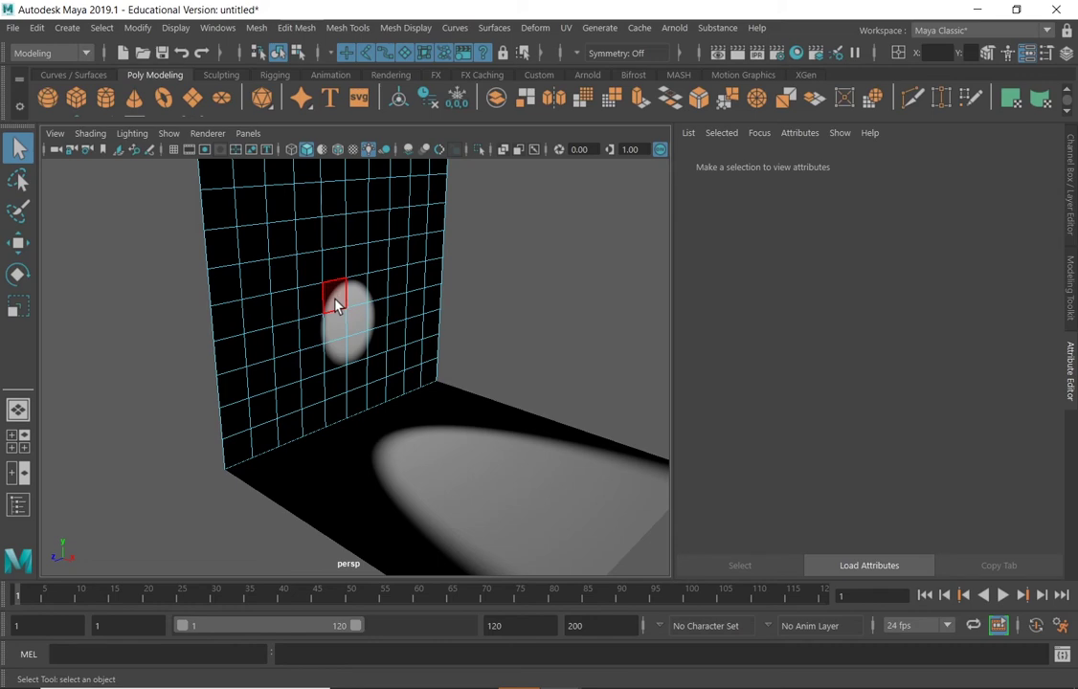
pyautogui.click(337, 300)
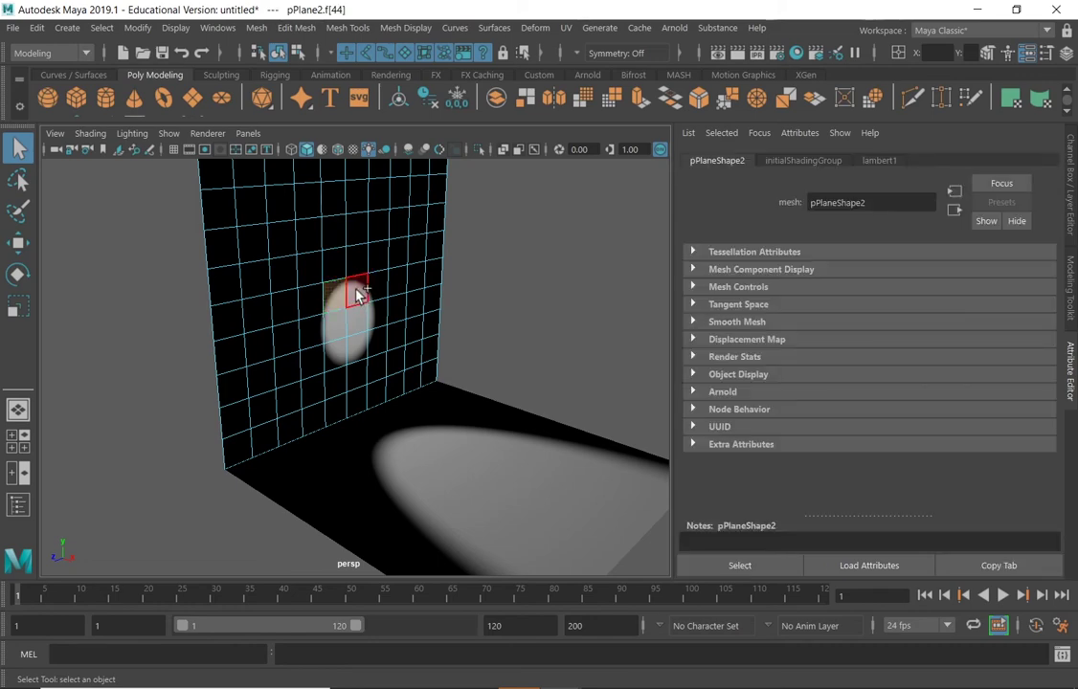
pyautogui.keyDown('shift'); pyautogui.click(350, 355); pyautogui.keyUp('shift')
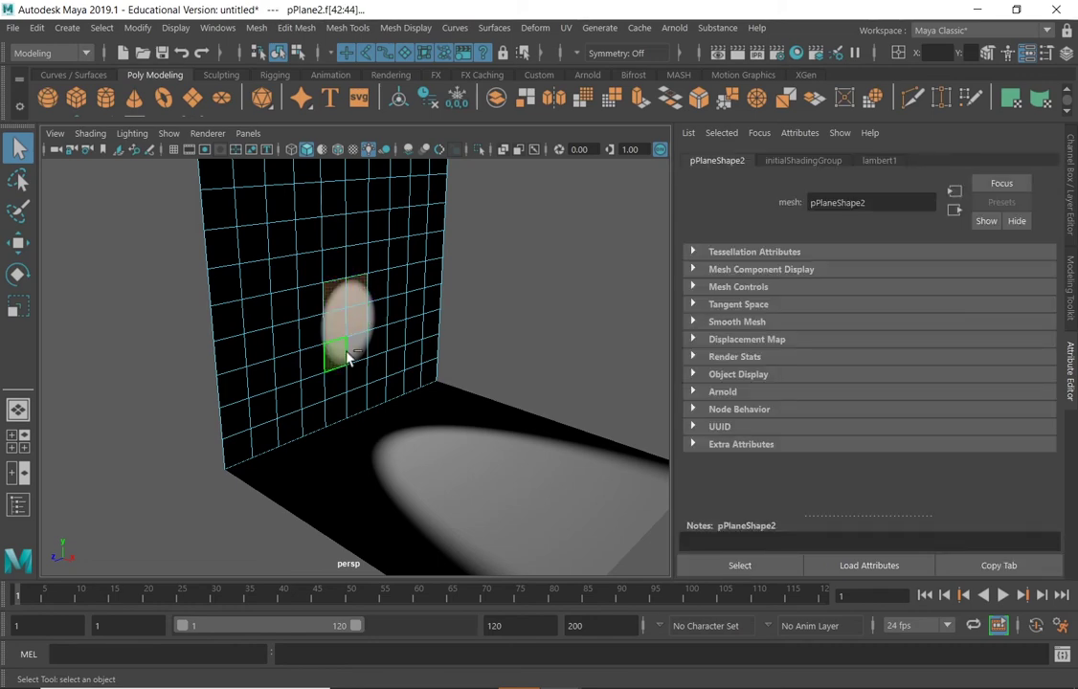
# Detach the selected faces from the rest of the wall
pyautogui.moveTo(481, 303)
pyautogui.keyDown('alt'); pyautogui.mouseDown()
pyautogui.moveTo(601, 291)
pyautogui.moveTo(510, 310)
pyautogui.moveTo(619, 285)
pyautogui.moveTo(480, 303)
pyautogui.mouseUp(); pyautogui.keyUp('alt')
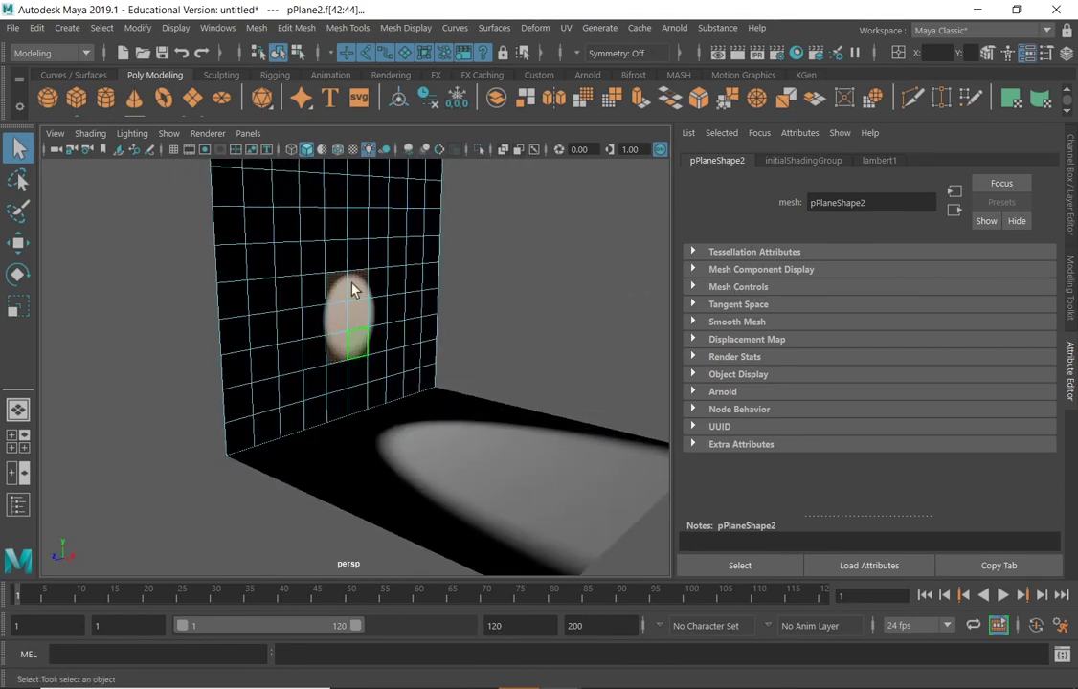
pyautogui.keyDown('alt'); pyautogui.moveTo(567, 258); pyautogui.dragTo(561, 308); pyautogui.keyUp('alt')
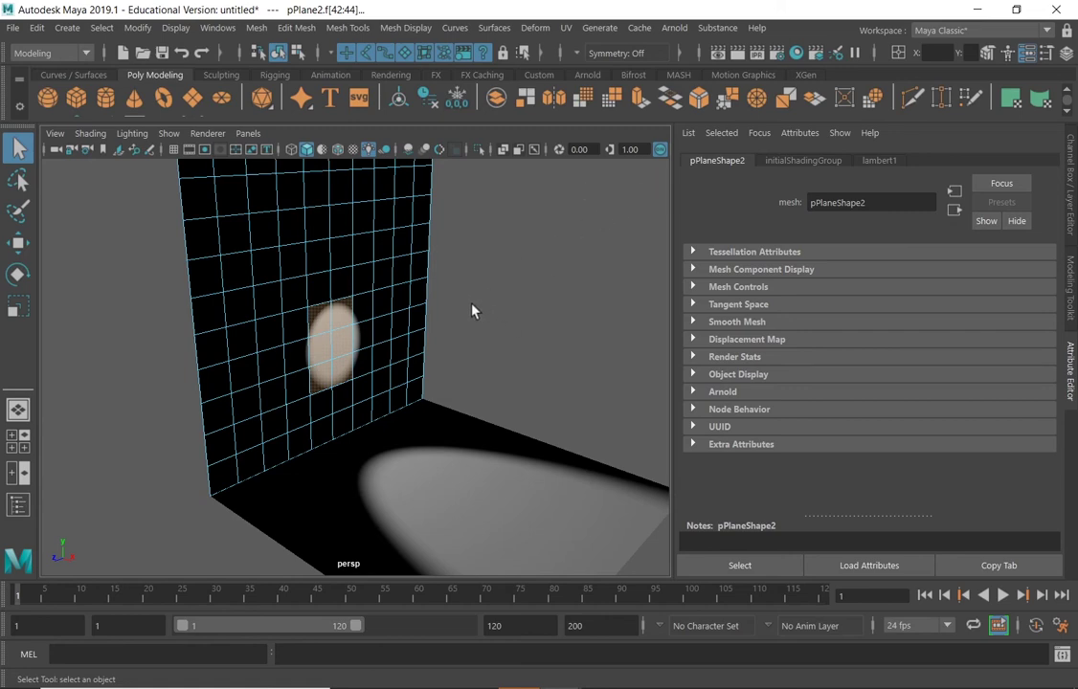
pyautogui.click(321, 322)
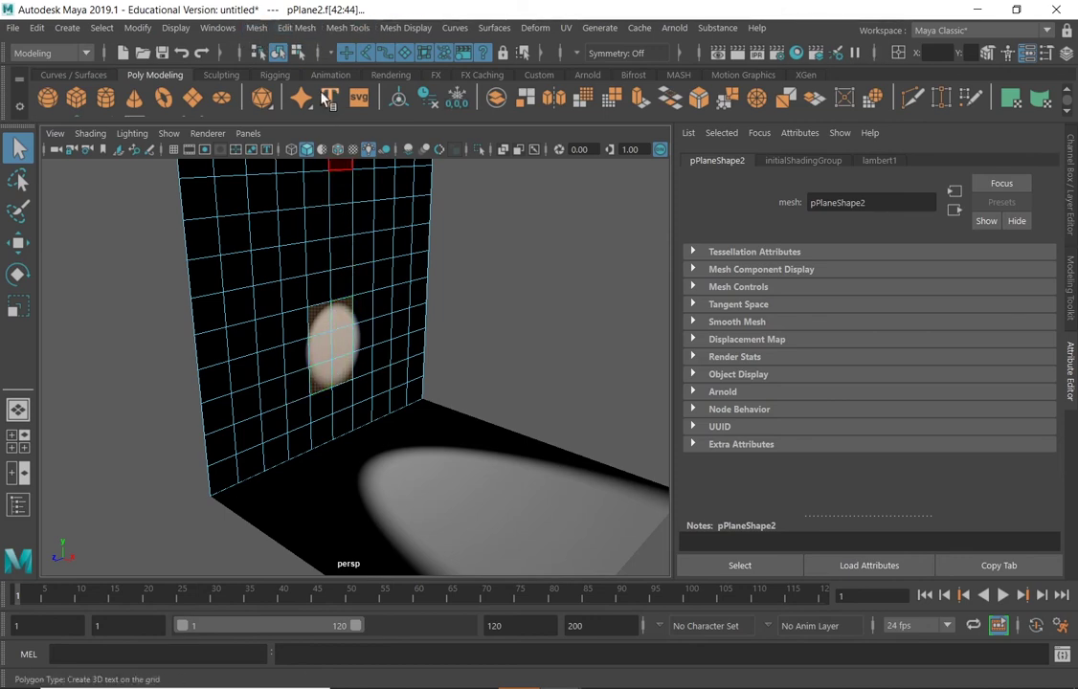
pyautogui.click(303, 29)
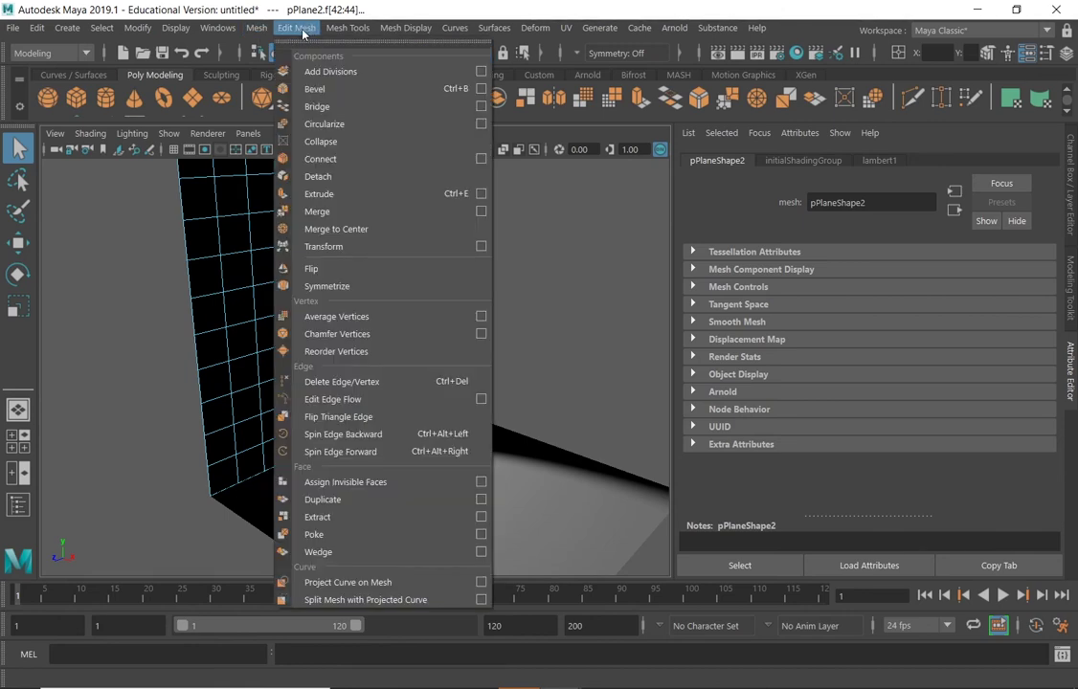
pyautogui.click(317, 177)
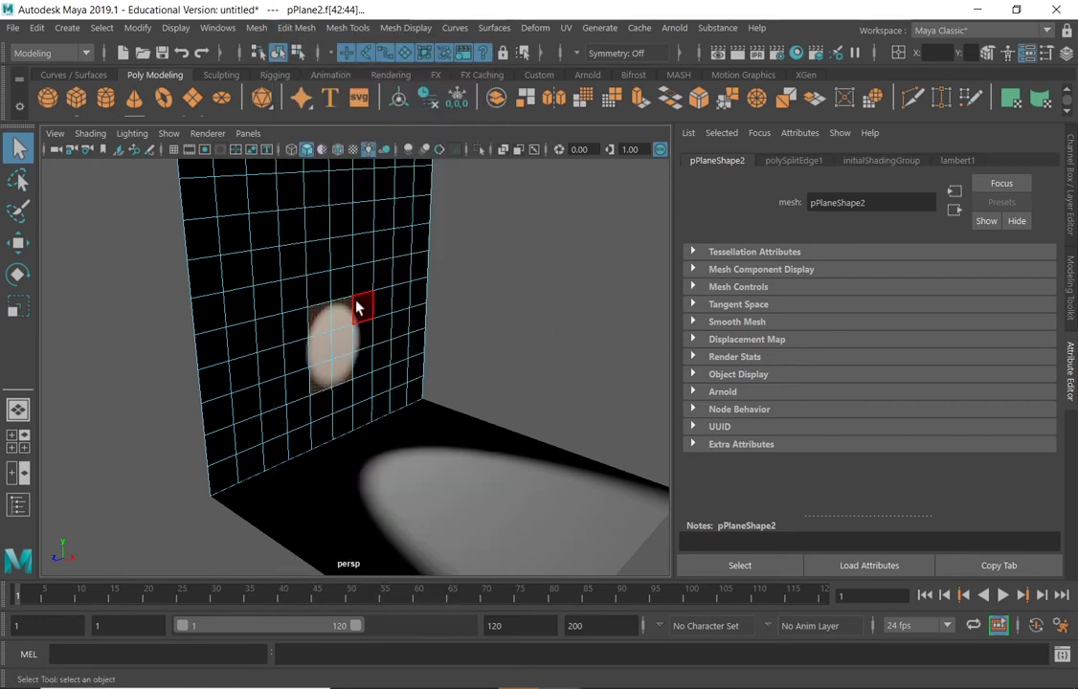
# Try pulling two vertices on the detached block's side edge inward along the X axis
pyautogui.keyDown('alt'); pyautogui.moveTo(336, 316); pyautogui.dragTo(504, 316, button='right'); pyautogui.keyUp('alt')
pyautogui.moveTo(298, 193); pyautogui.dragTo(228, 197, button='right')
pyautogui.click(259, 248)
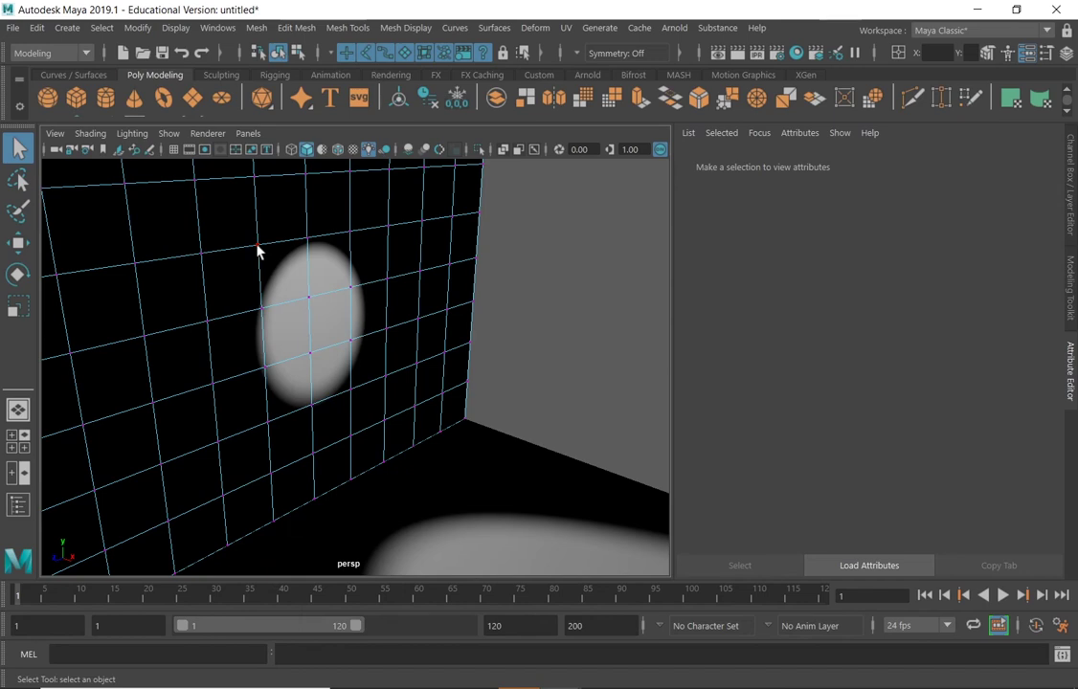
pyautogui.click(17, 242)
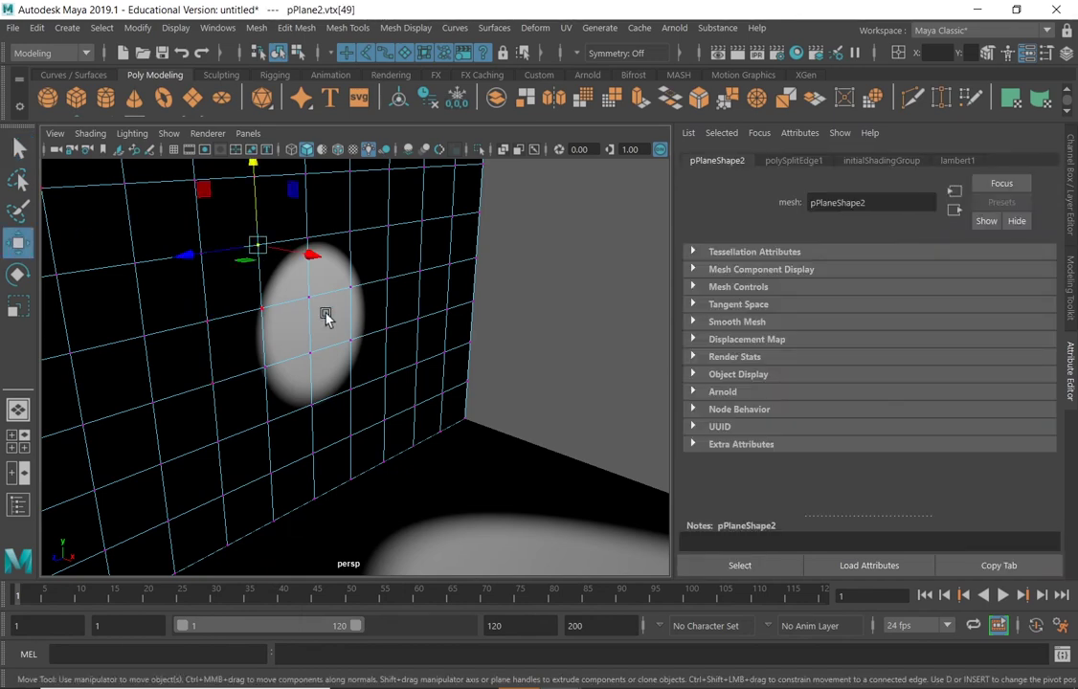
pyautogui.moveTo(319, 267); pyautogui.dragTo(356, 272)
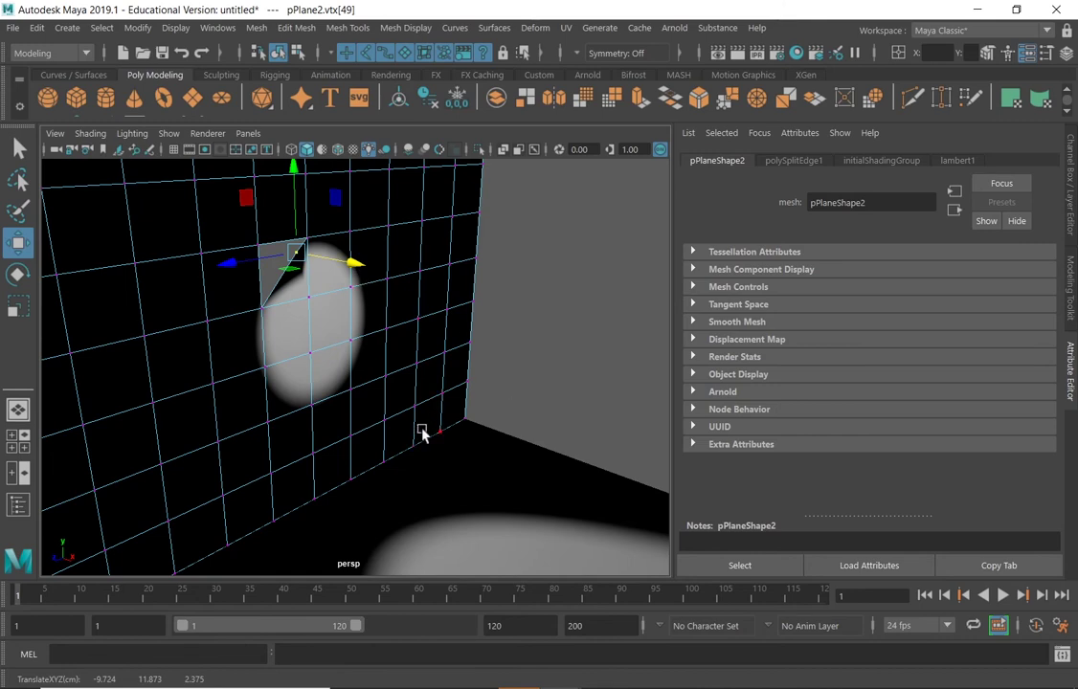
pyautogui.click(269, 308)
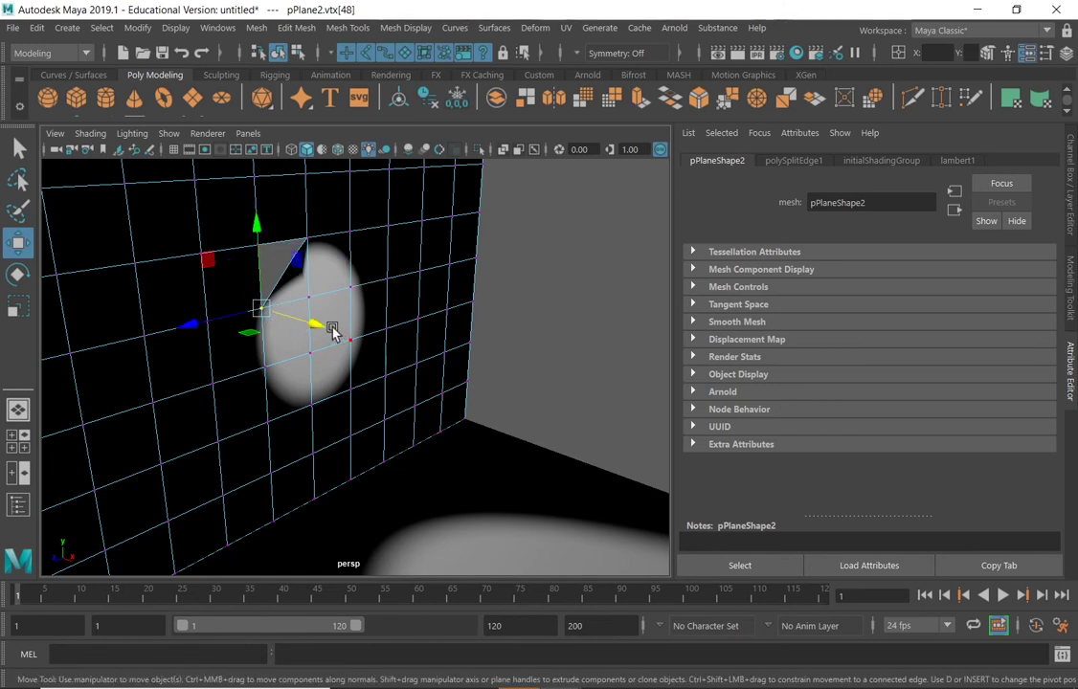
pyautogui.moveTo(328, 327); pyautogui.dragTo(346, 333)
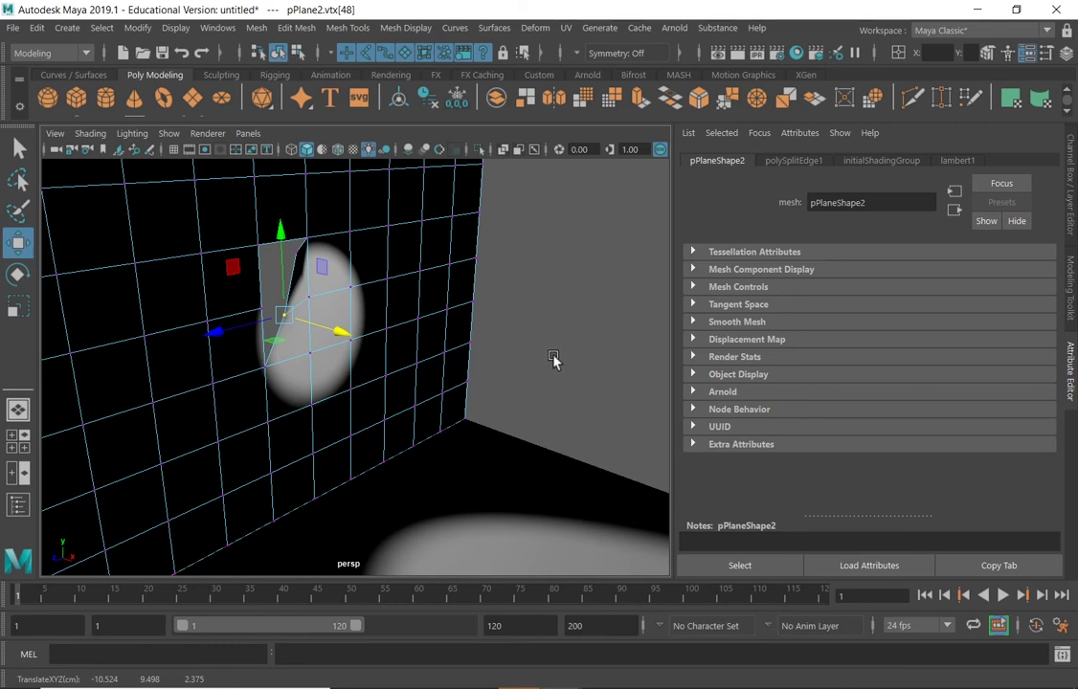
# Undo the vertex moves on the detached block's edge
pyautogui.hotkey('ctrl', 'z')
pyautogui.hotkey('ctrl', 'z')
pyautogui.hotkey('ctrl', 'z')
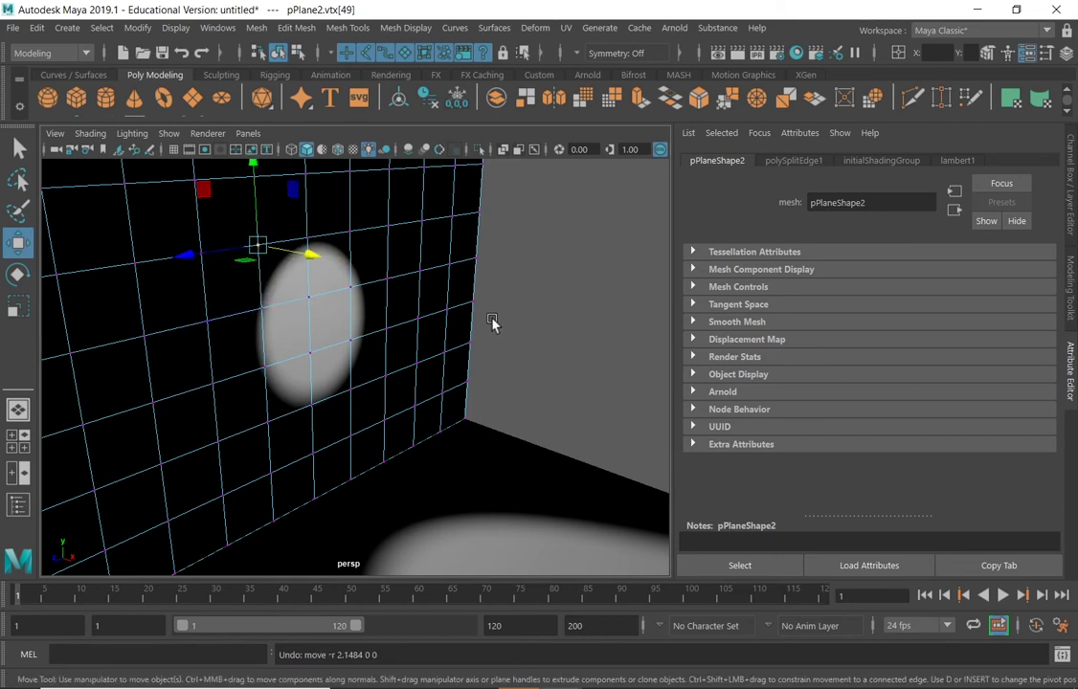
# Return to object selection, separate the wall mesh into distinct objects and clear the selection
pyautogui.press('F8')
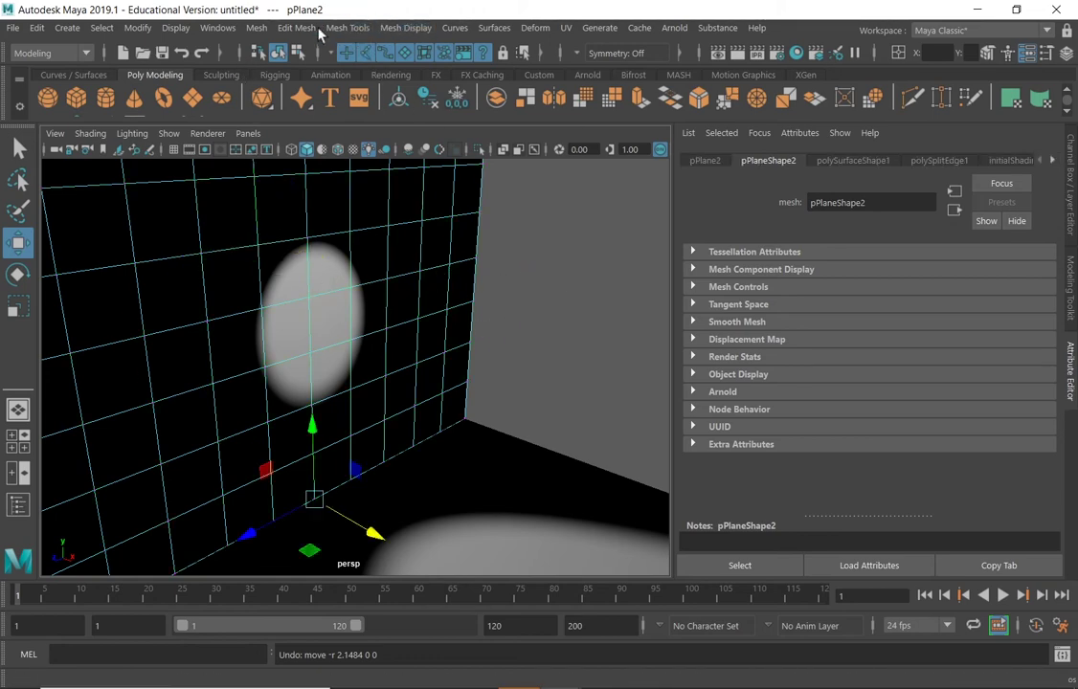
pyautogui.click(257, 28)
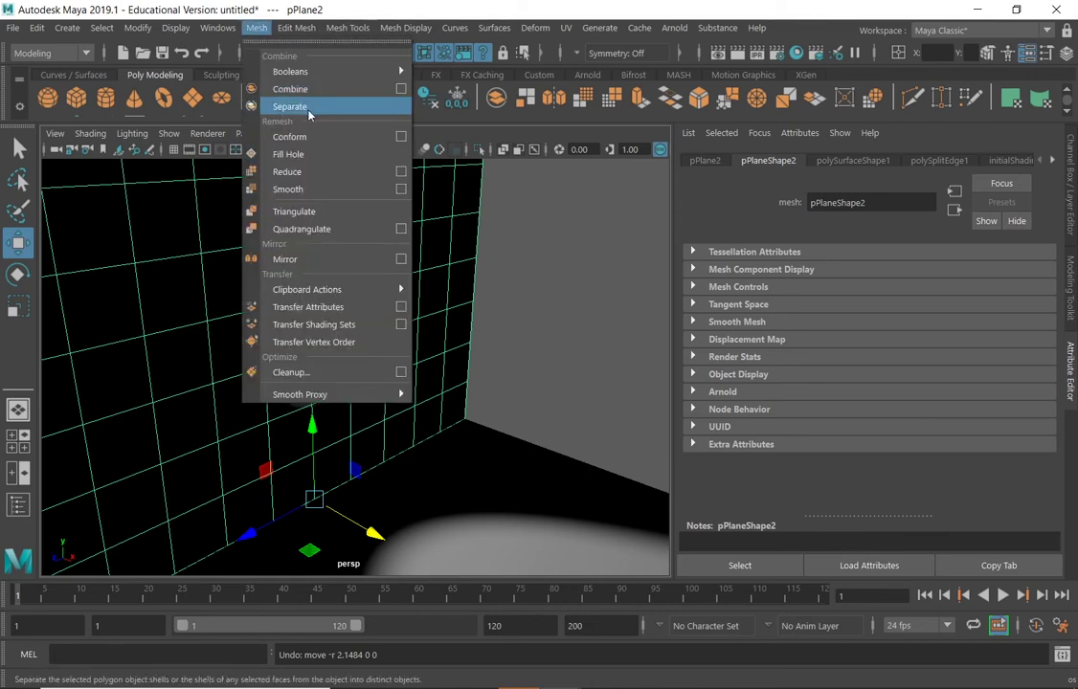
pyautogui.click(301, 107)
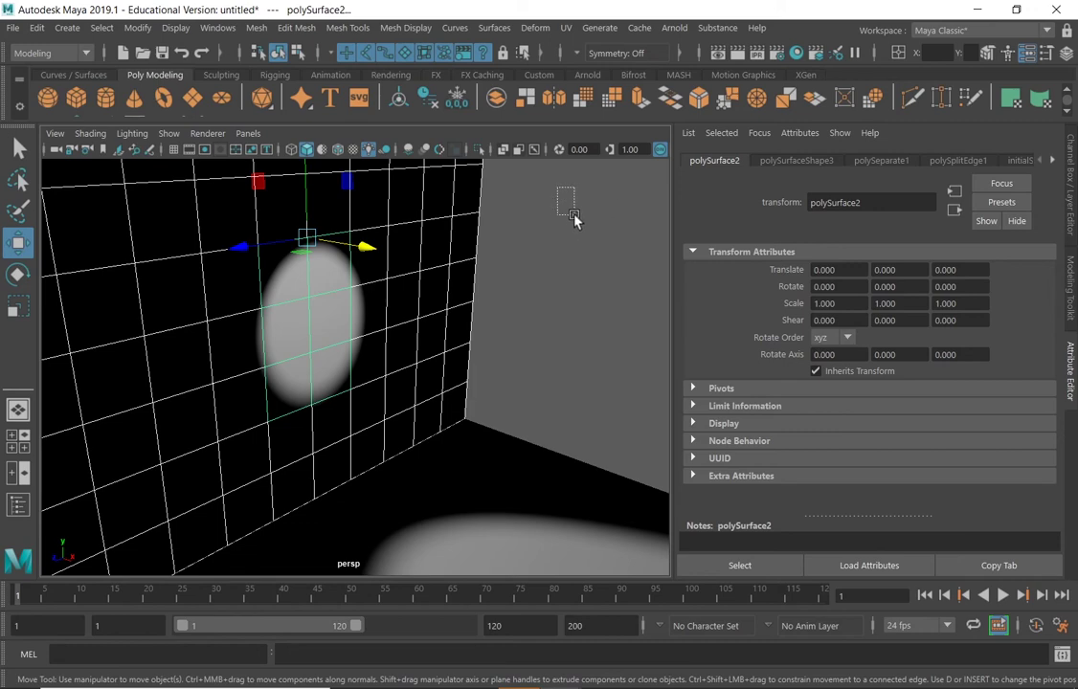
pyautogui.moveTo(573, 216); pyautogui.dragTo(595, 236)
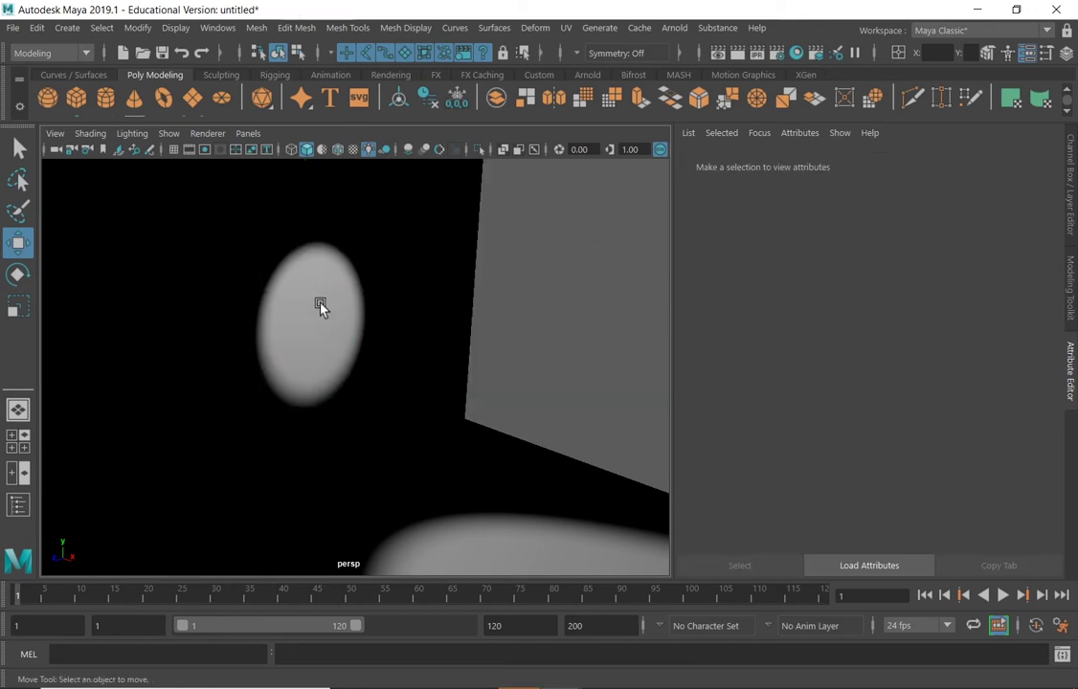
# Try moving the separated window piece away from the wall along the X axis, and undo the move
pyautogui.click(321, 304)
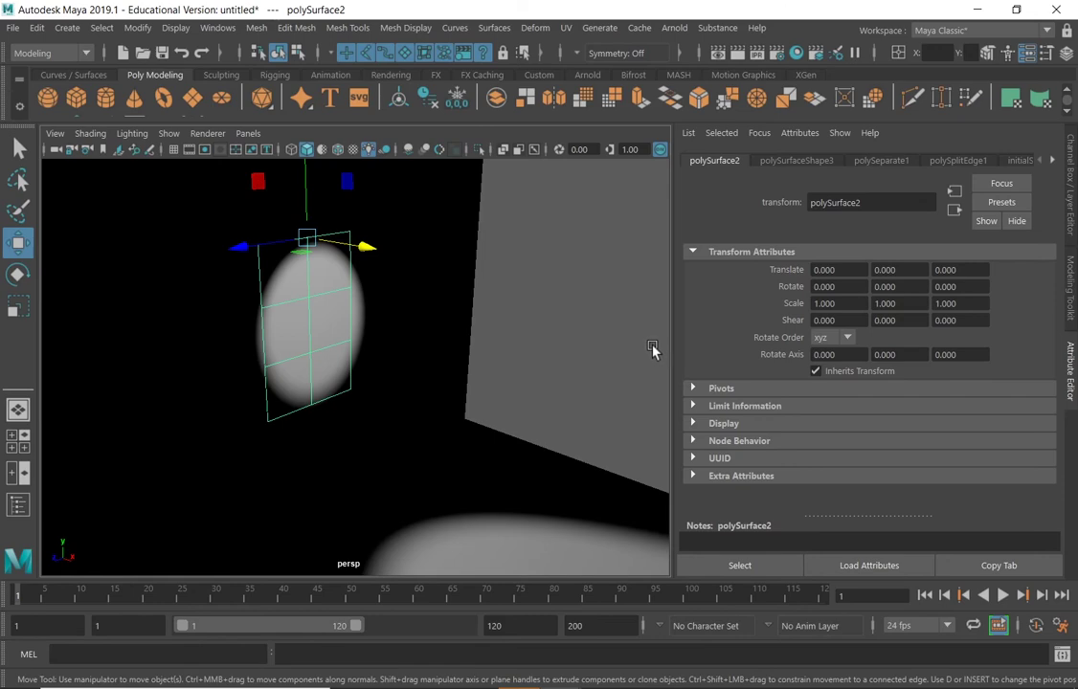
pyautogui.moveTo(365, 246); pyautogui.dragTo(488, 294)
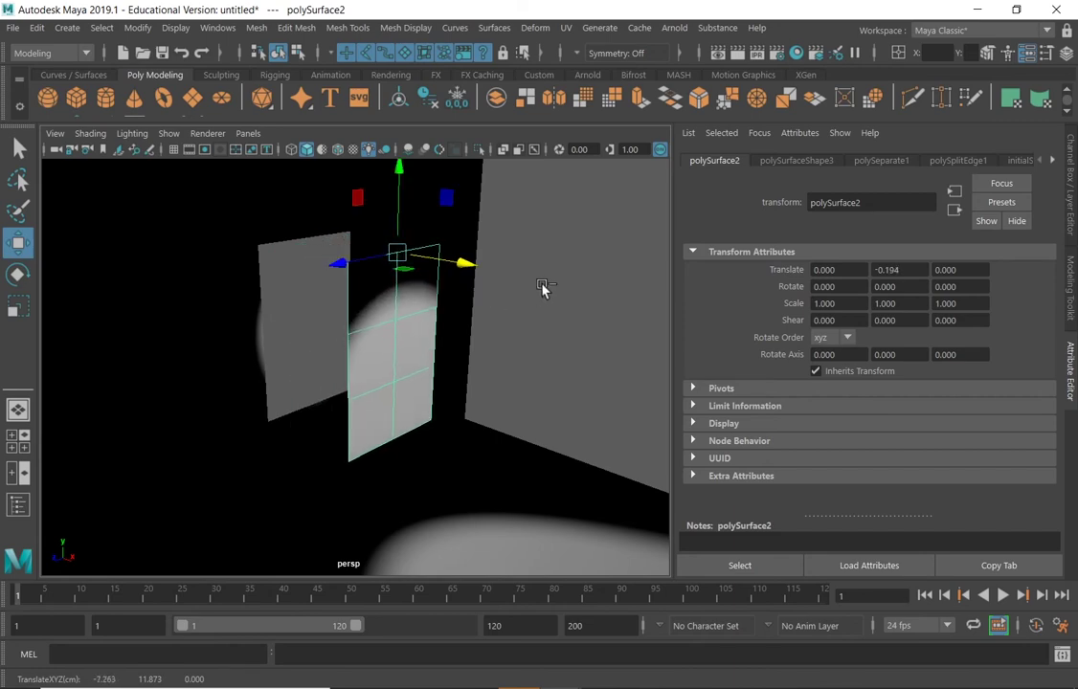
pyautogui.hotkey('ctrl', 'z')
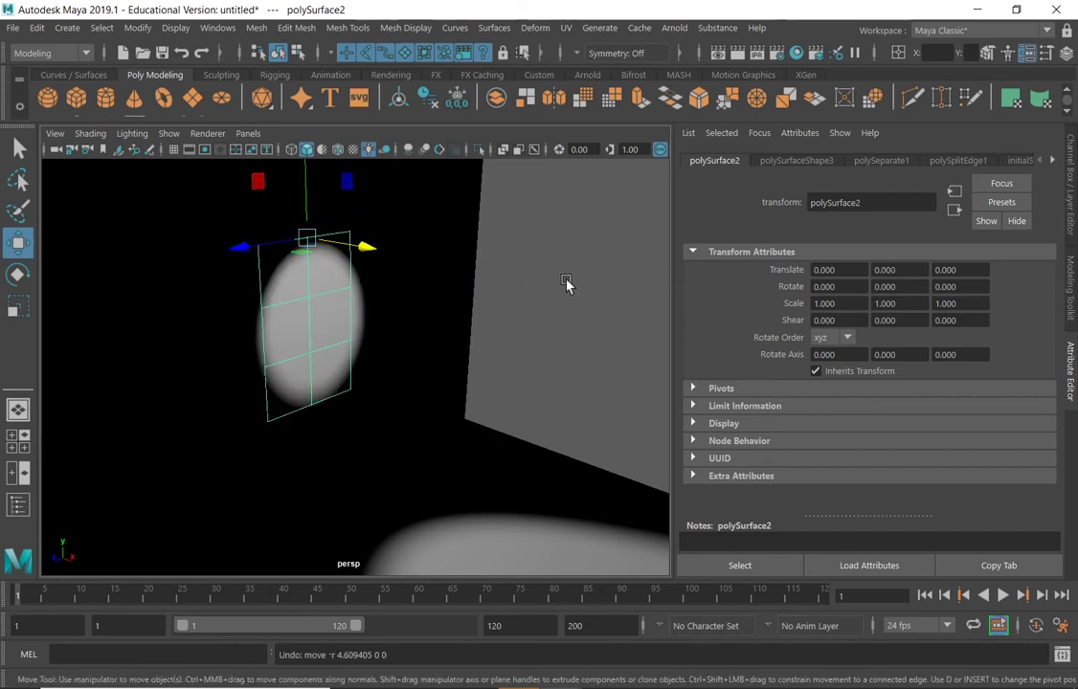
# Inspect the split wall from several angles, selecting the wall piece and the window piece alternately
pyautogui.scroll(-5, 566, 283)
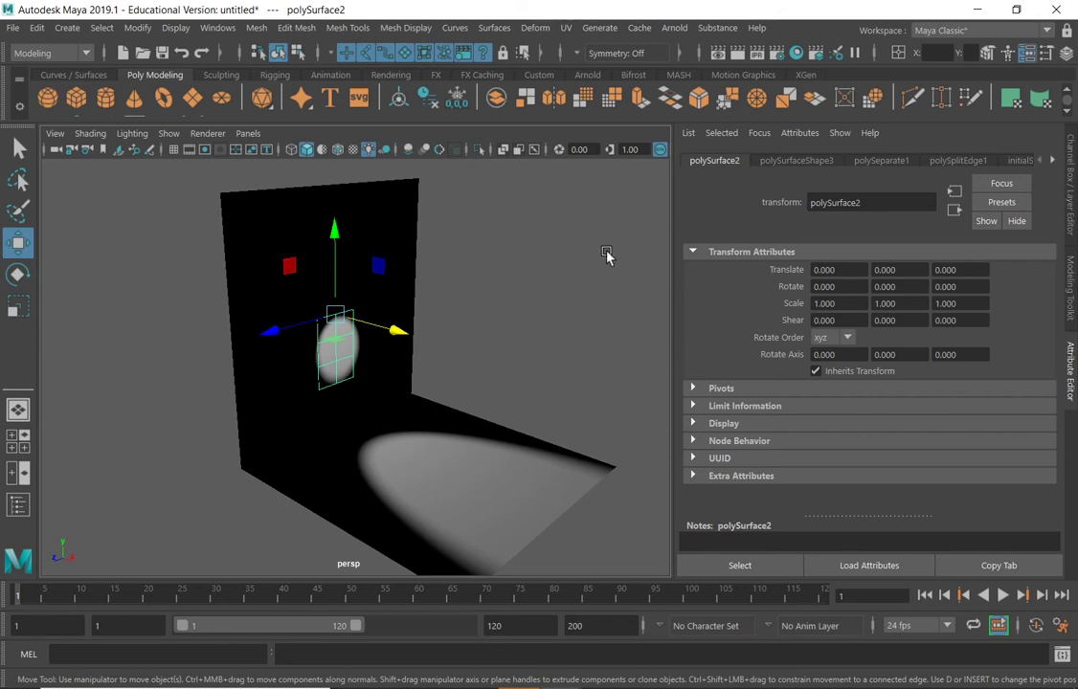
pyautogui.keyDown('alt'); pyautogui.moveTo(473, 243); pyautogui.dragTo(515, 247); pyautogui.keyUp('alt')
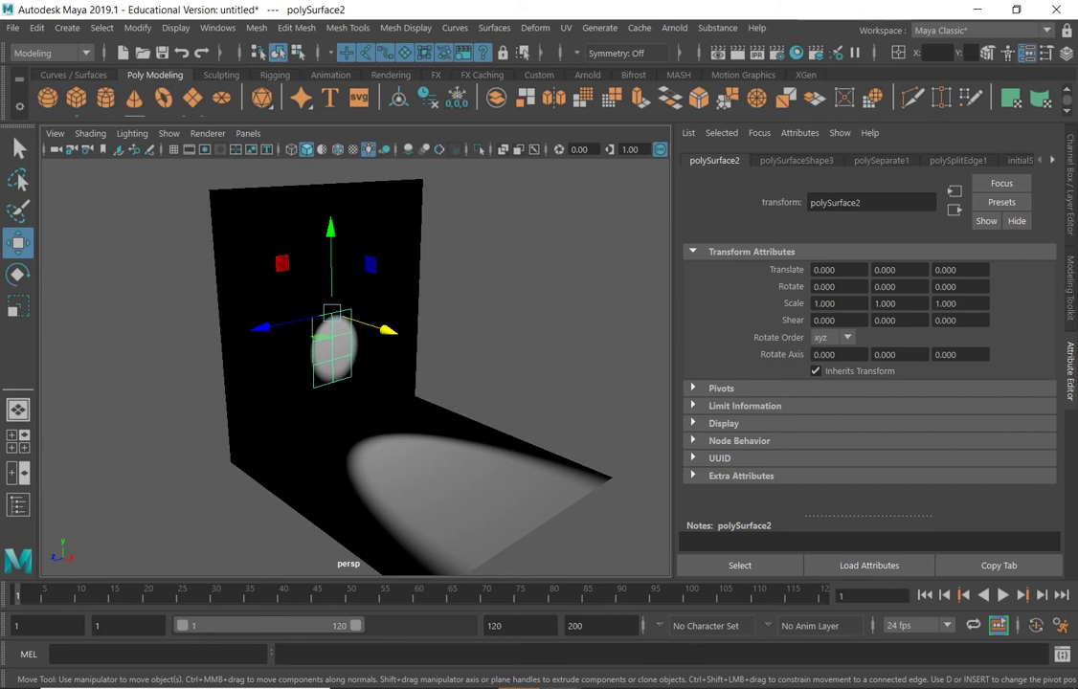
pyautogui.keyDown('alt'); pyautogui.moveTo(481, 264); pyautogui.dragTo(333, 299); pyautogui.keyUp('alt')
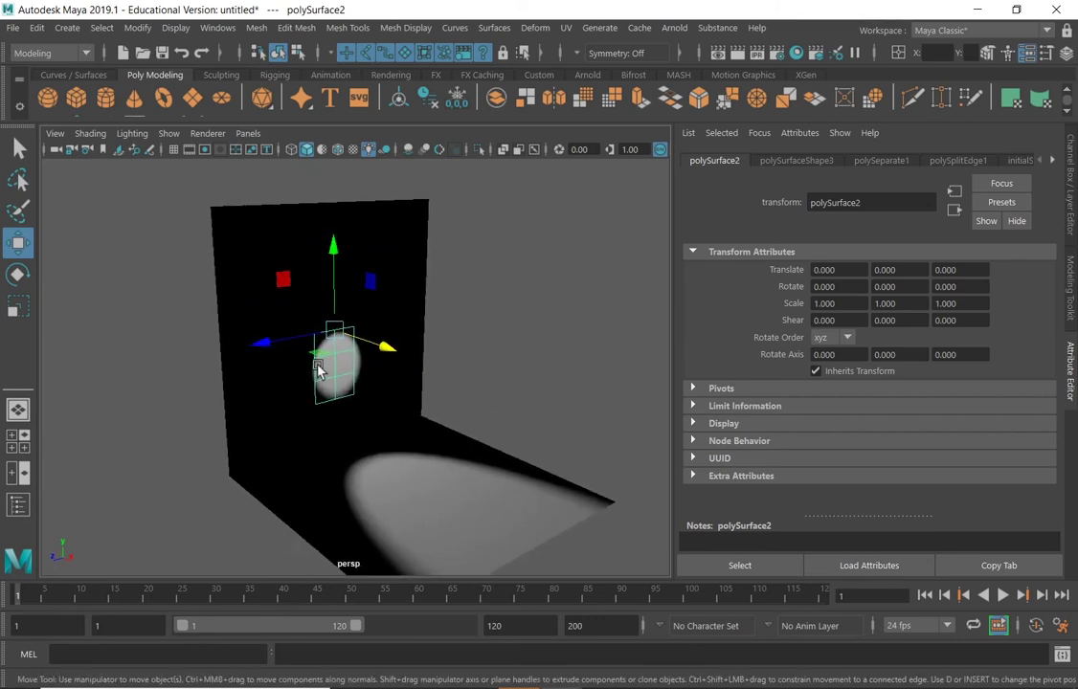
pyautogui.scroll(3, 318, 372)
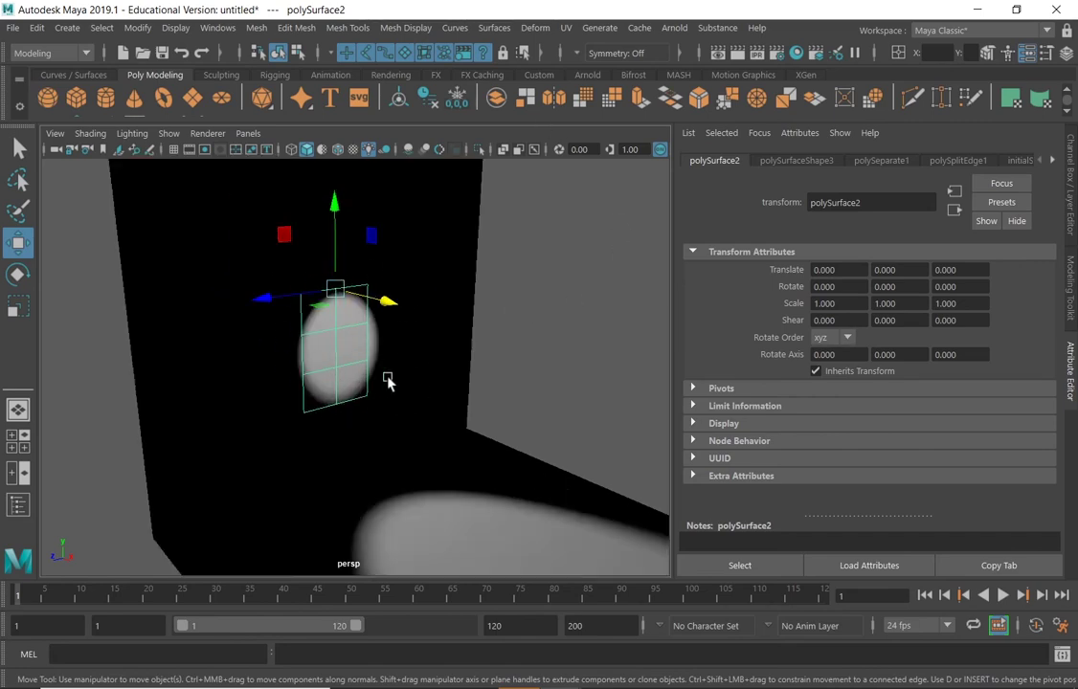
pyautogui.click(474, 270)
pyautogui.click(346, 347)
pyautogui.keyDown('alt'); pyautogui.moveTo(432, 292); pyautogui.dragTo(304, 267); pyautogui.keyUp('alt')
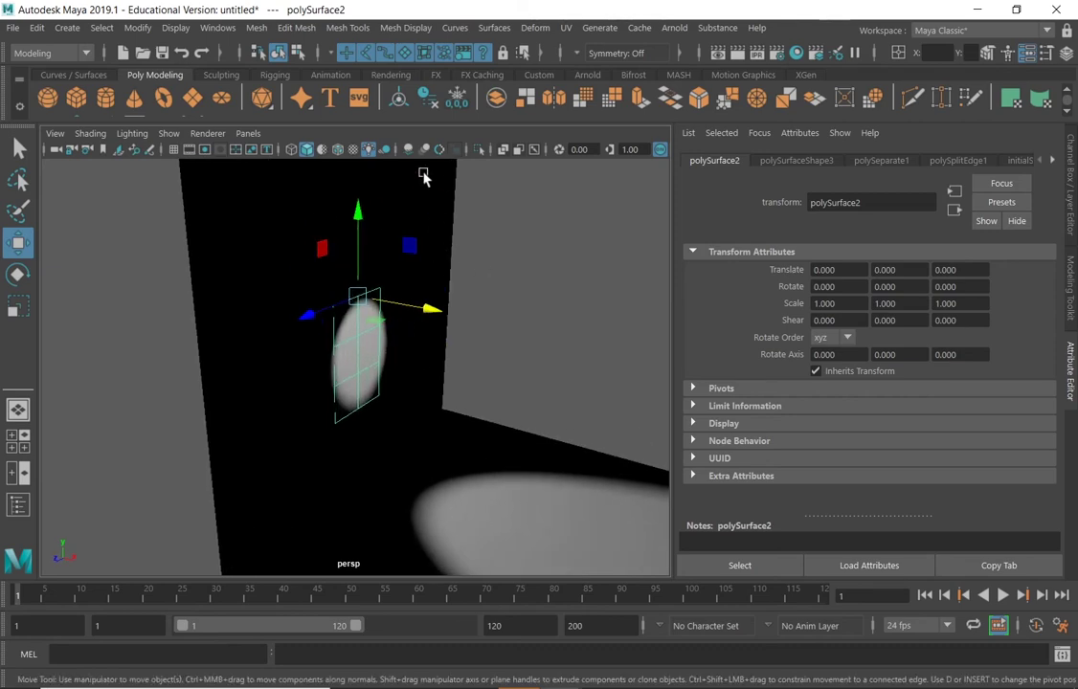
pyautogui.click(416, 212)
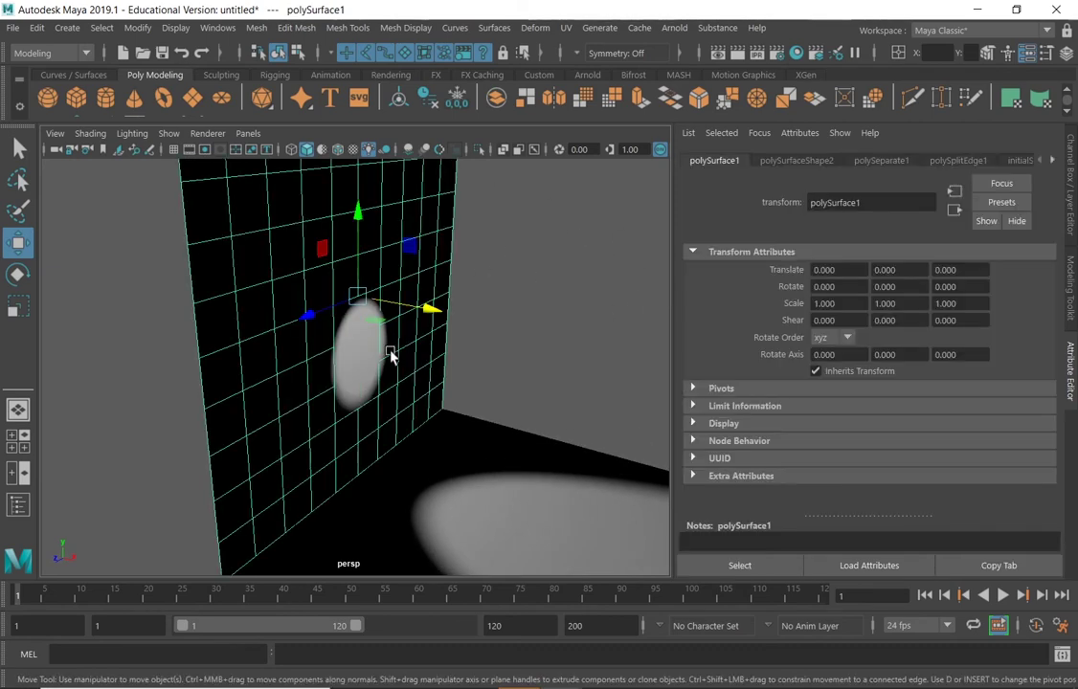
pyautogui.click(361, 356)
pyautogui.click(424, 237)
pyautogui.click(361, 350)
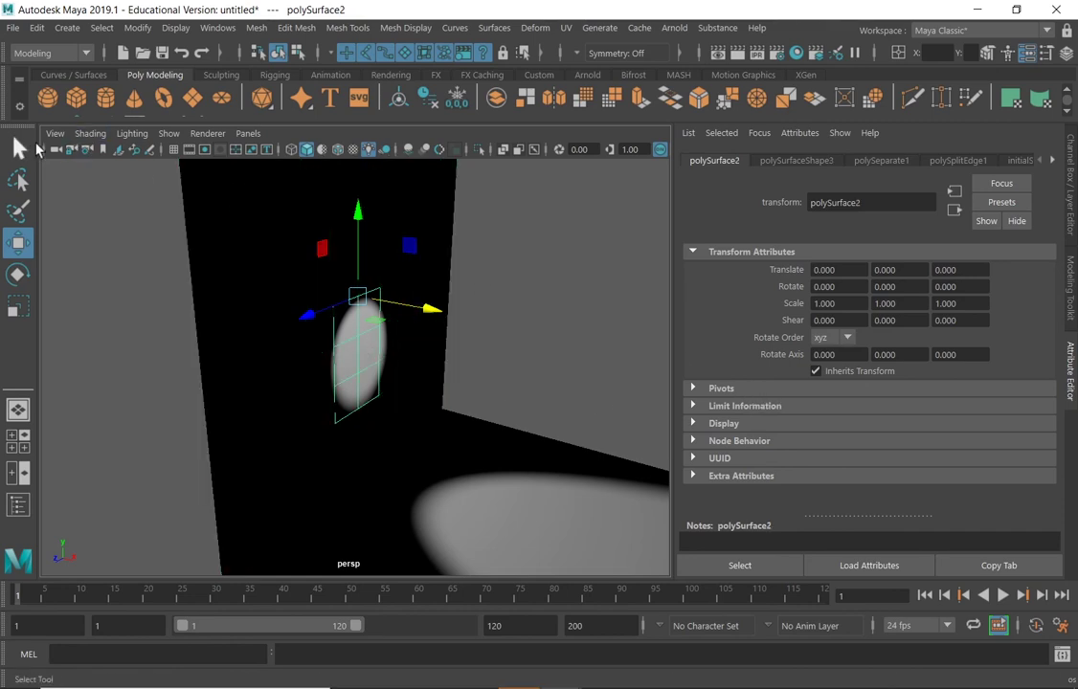
# Show the Outliner, expand the pPlane2 group and rename the large wall piece polySurface1 as pared
pyautogui.click(18, 505)
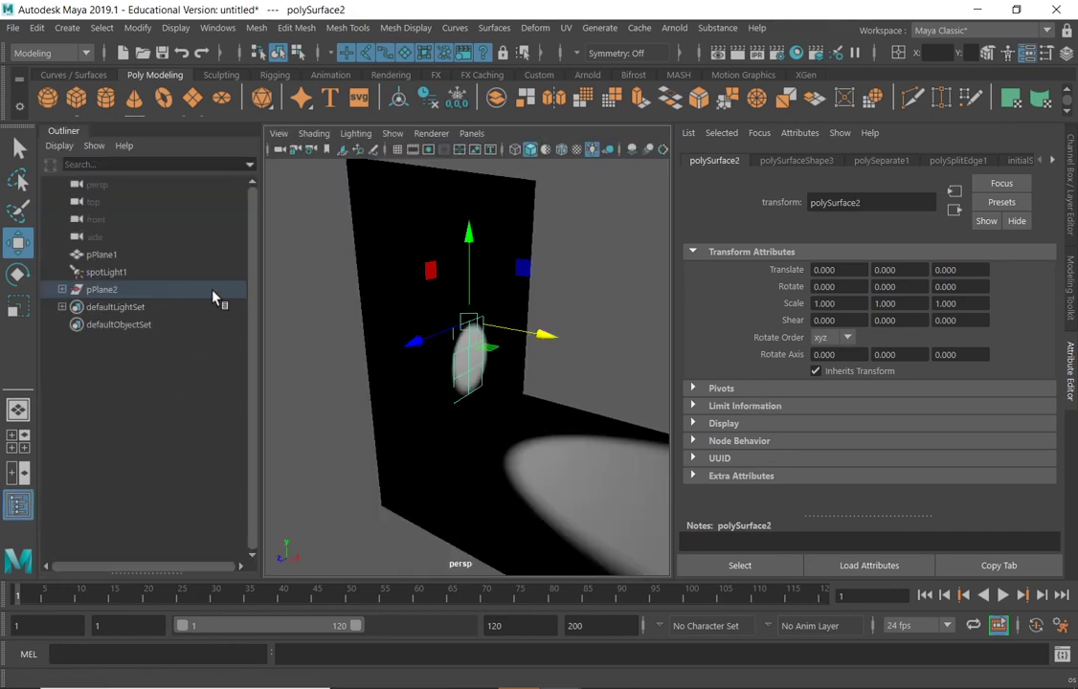
pyautogui.click(470, 326)
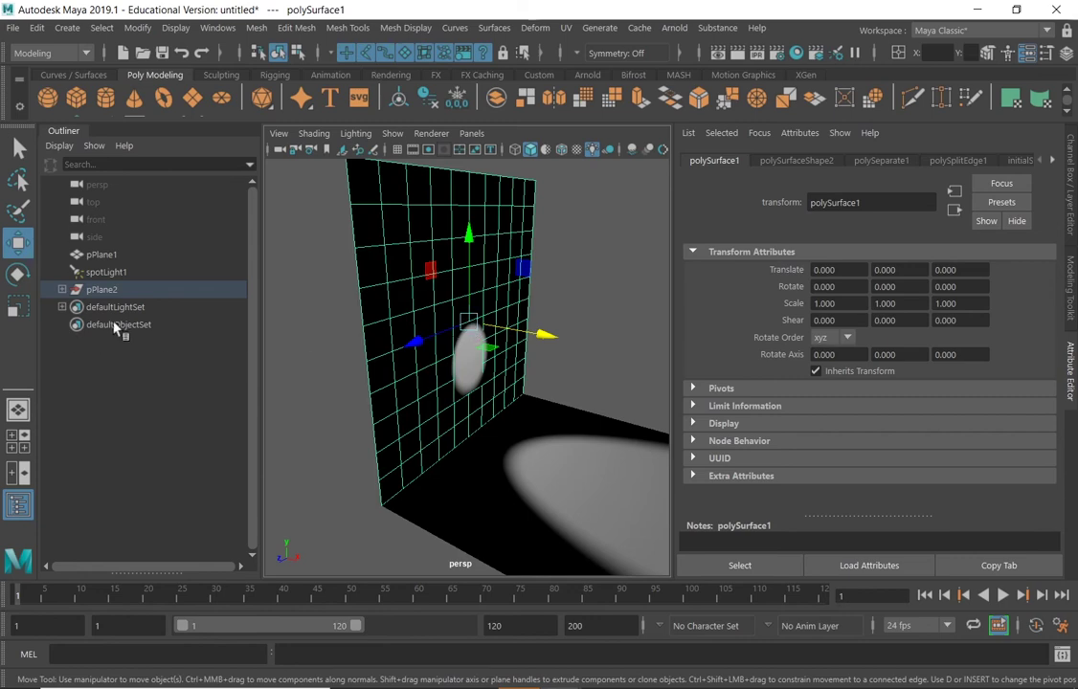
pyautogui.click(61, 289)
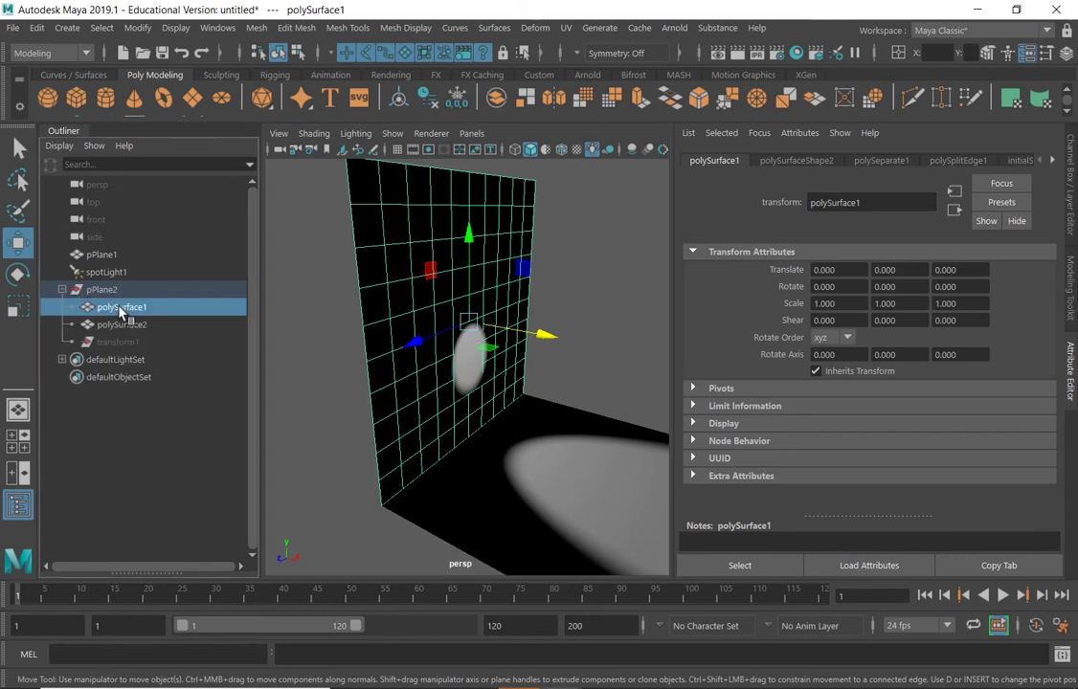
pyautogui.doubleClick(121, 308)
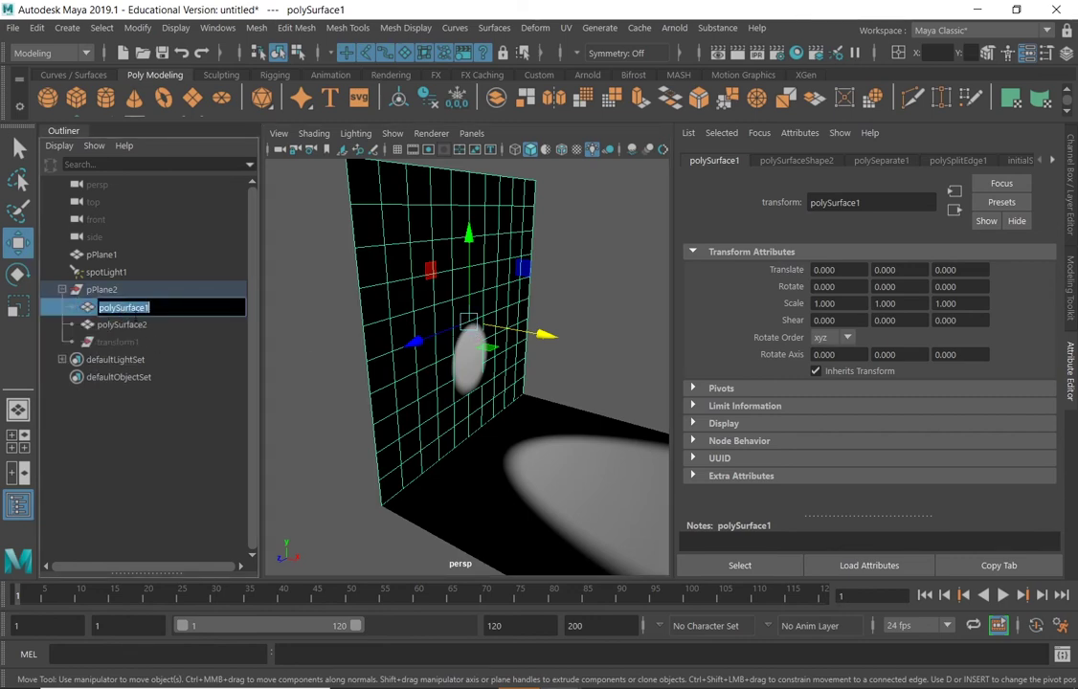
pyautogui.write('pared')
# Rename the window piece polySurface2 as ventana
pyautogui.click(131, 330)
pyautogui.doubleClick(131, 327)
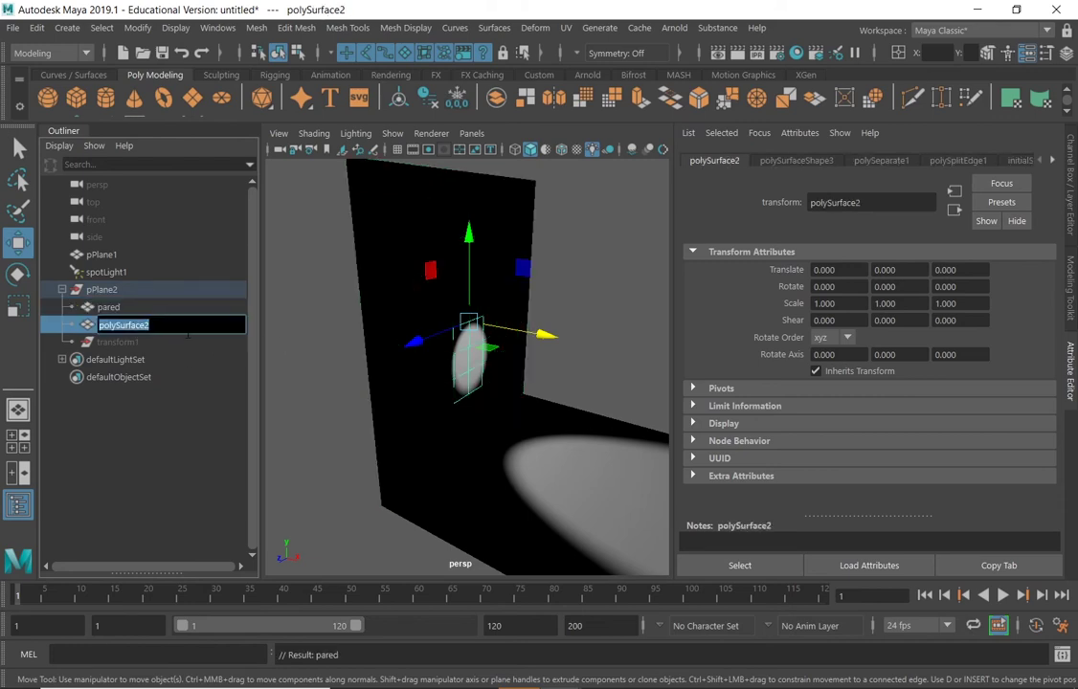
pyautogui.write('ventana')
# Rename the floor plane pPlane1 as suelo
pyautogui.click(143, 256)
pyautogui.doubleClick(108, 254)
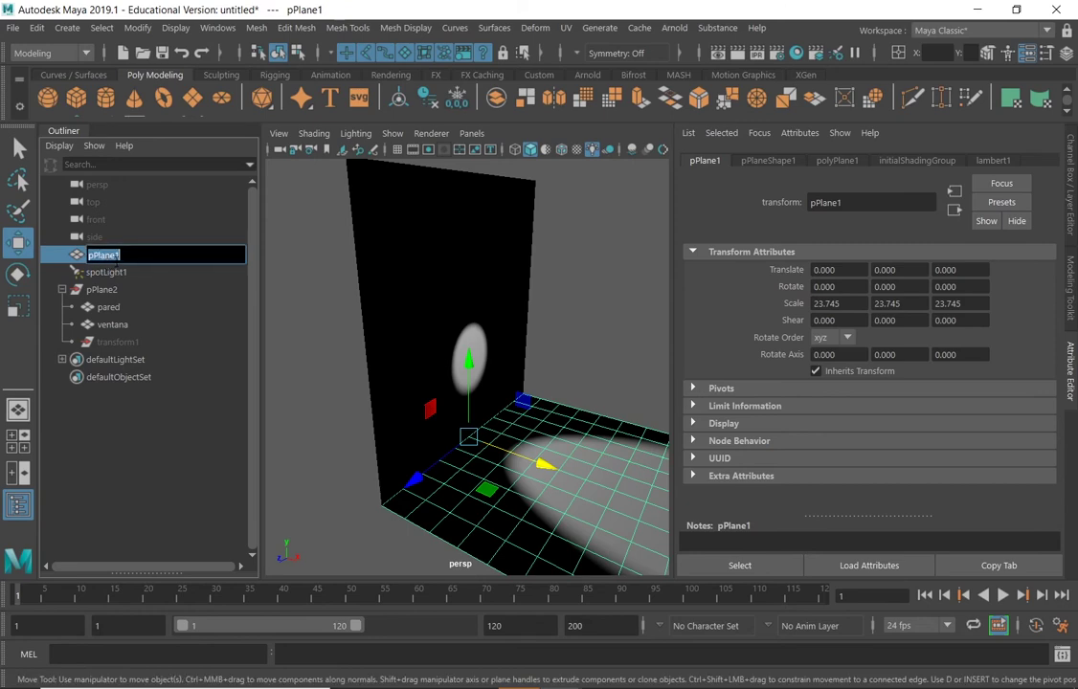
pyautogui.write('suelo')
pyautogui.press('Return')
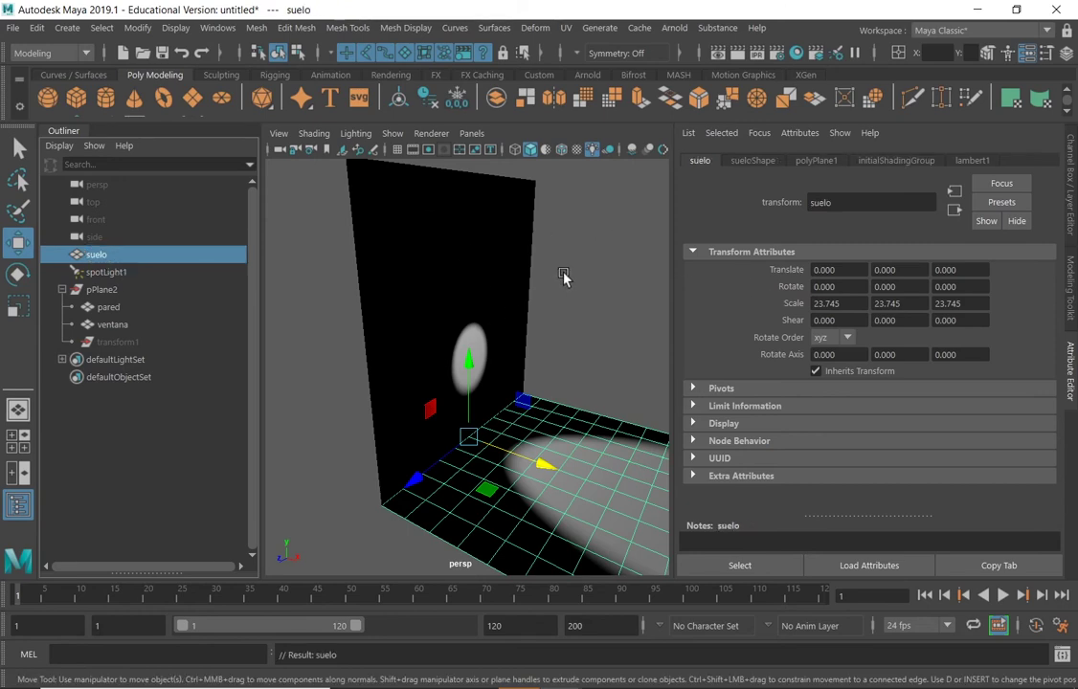
# Assign a new Arnold aiStandardSurface material to the ventana piece
pyautogui.click(468, 360)
pyautogui.click(470, 359)
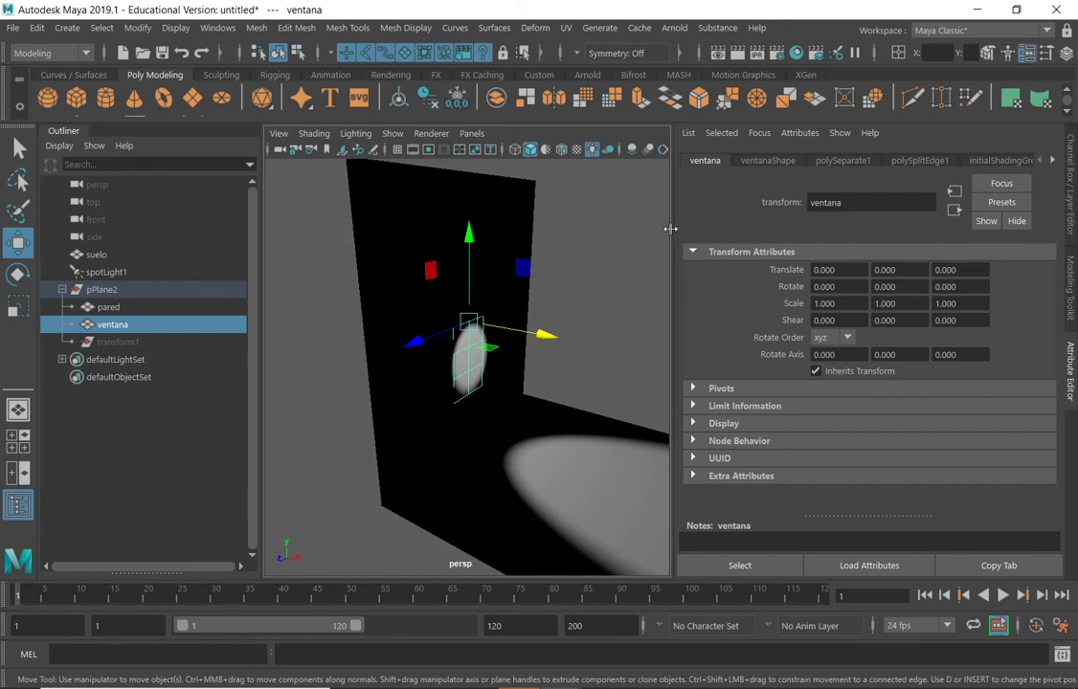
pyautogui.moveTo(671, 228); pyautogui.dragTo(565, 304)
pyautogui.press('q')
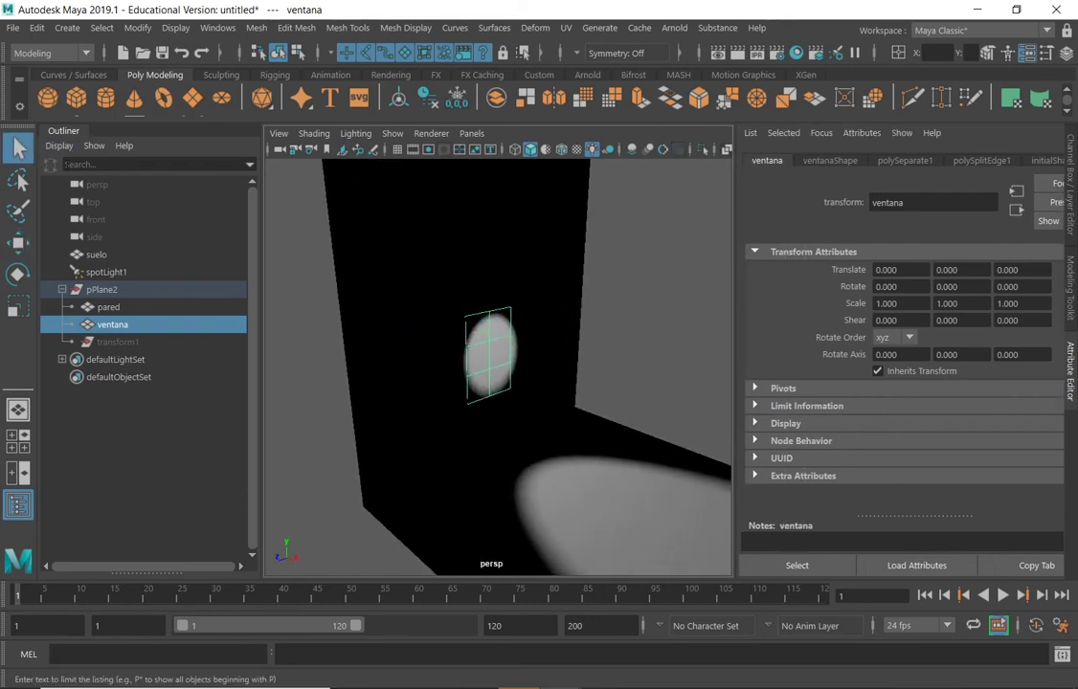
pyautogui.rightClick(490, 346)
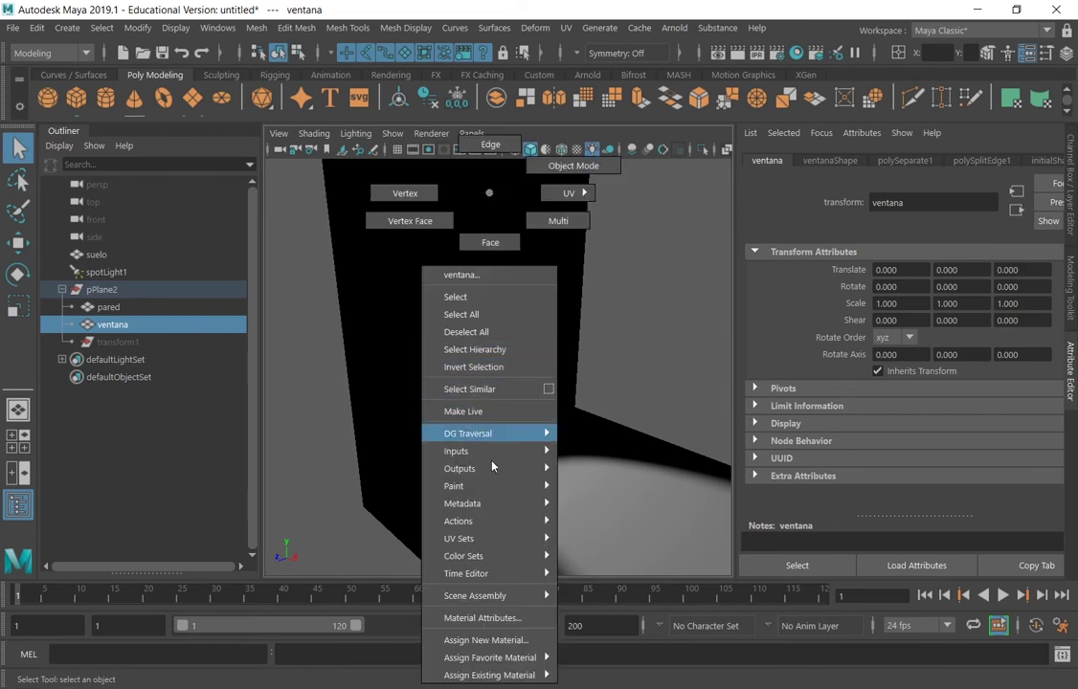
pyautogui.moveTo(511, 674)
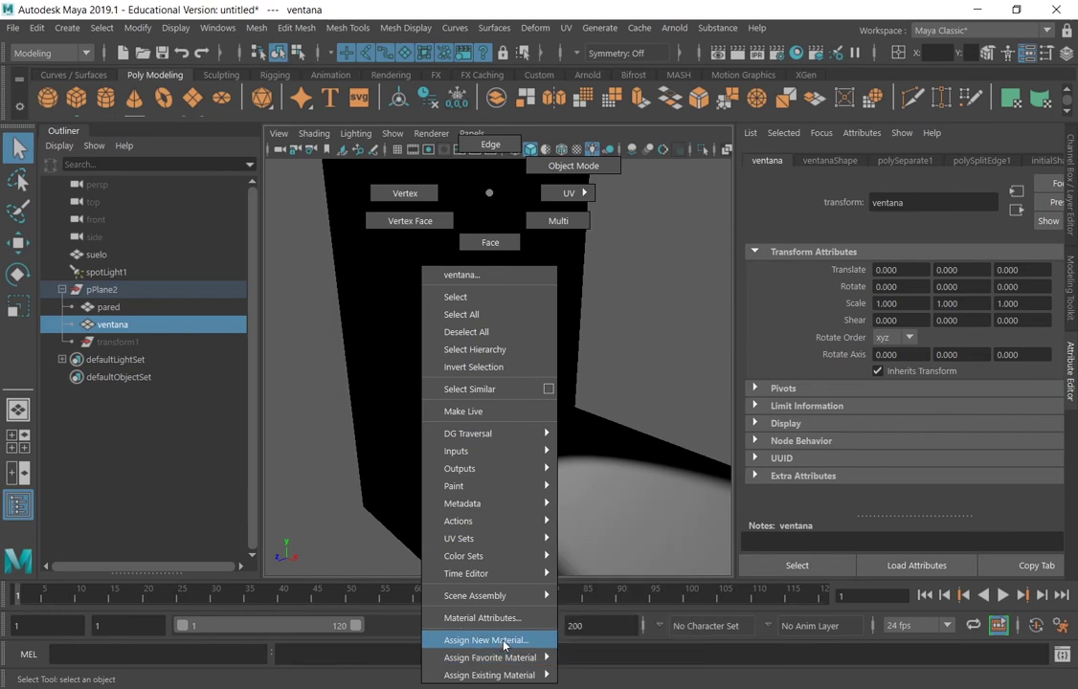
pyautogui.click(501, 641)
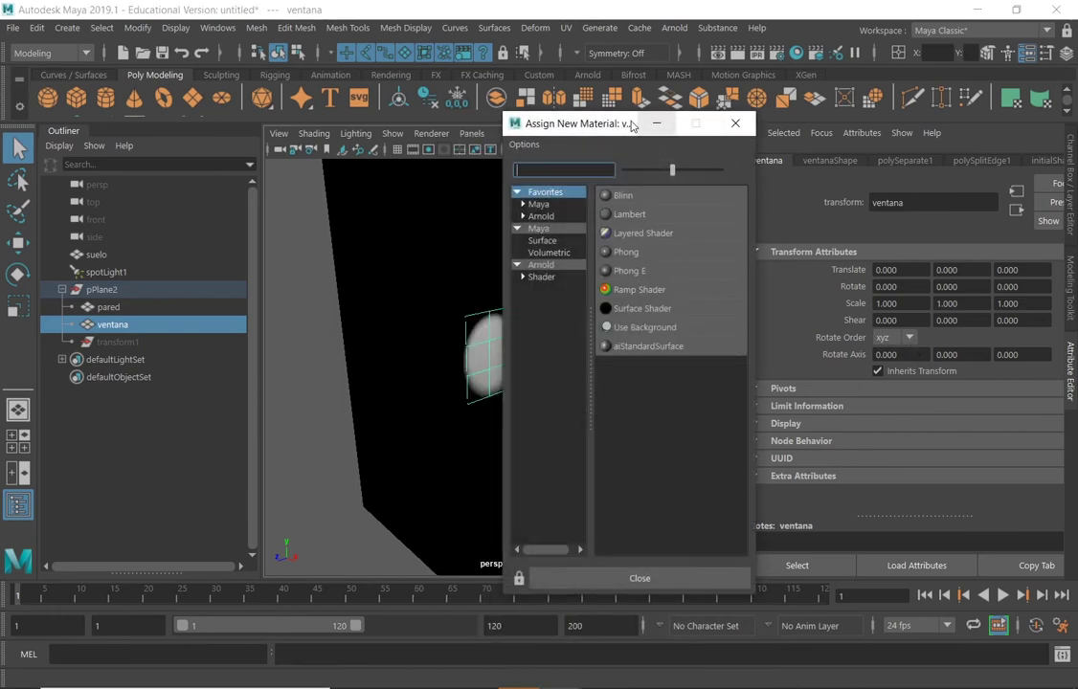
pyautogui.moveTo(591, 125); pyautogui.dragTo(148, 83)
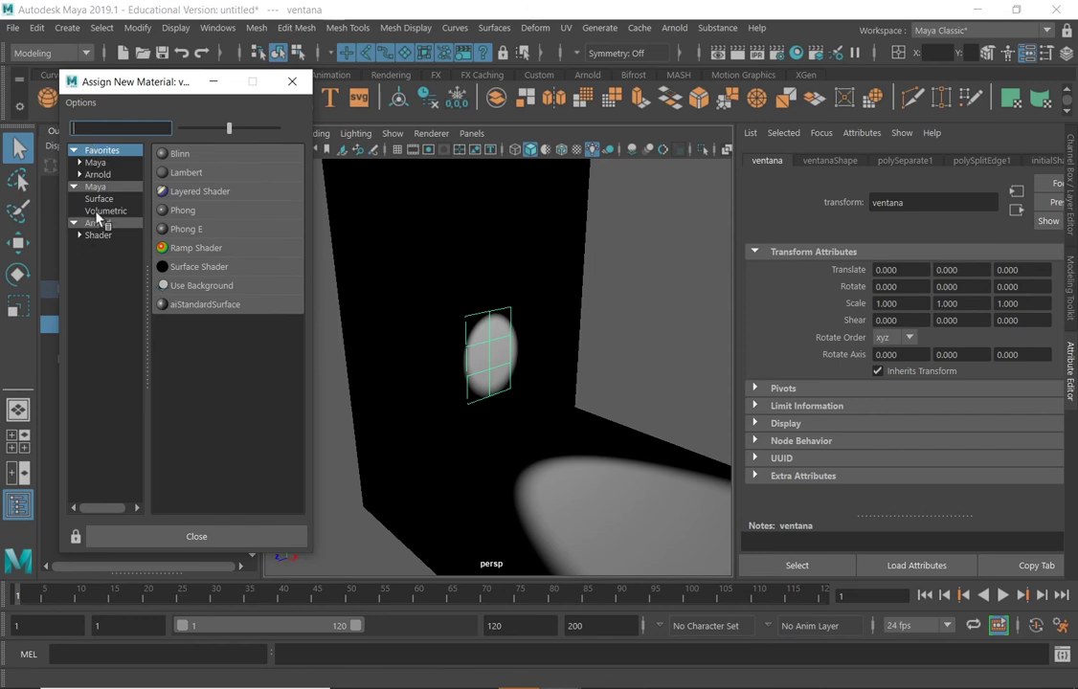
pyautogui.click(101, 236)
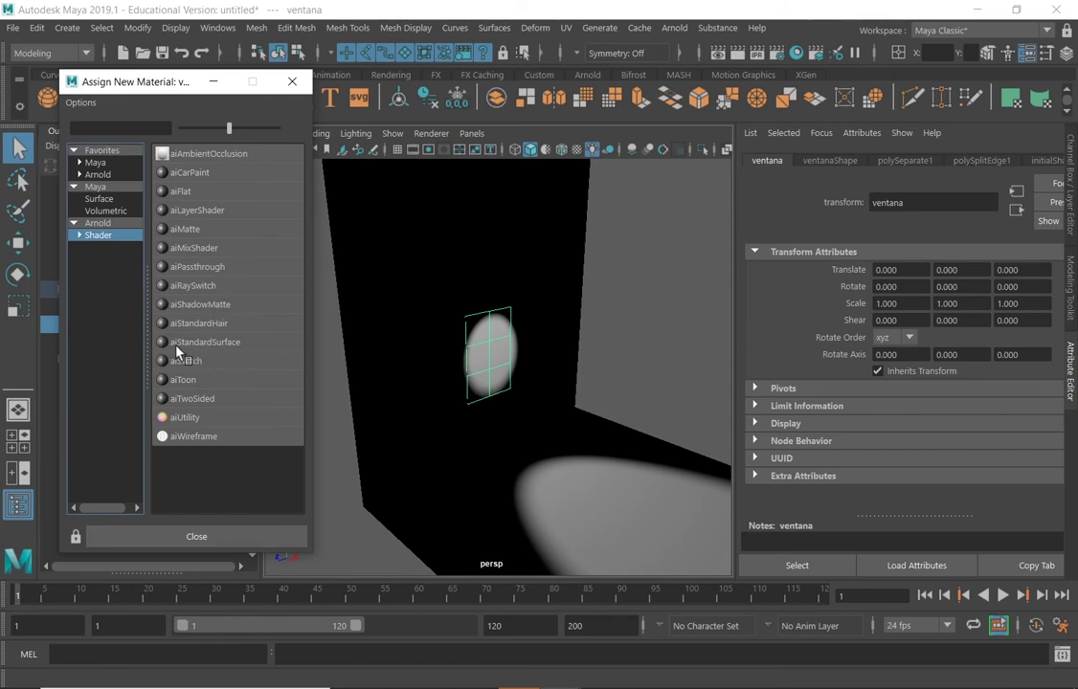
pyautogui.moveTo(176, 346); pyautogui.dragTo(239, 342, button='middle')
pyautogui.click(238, 348)
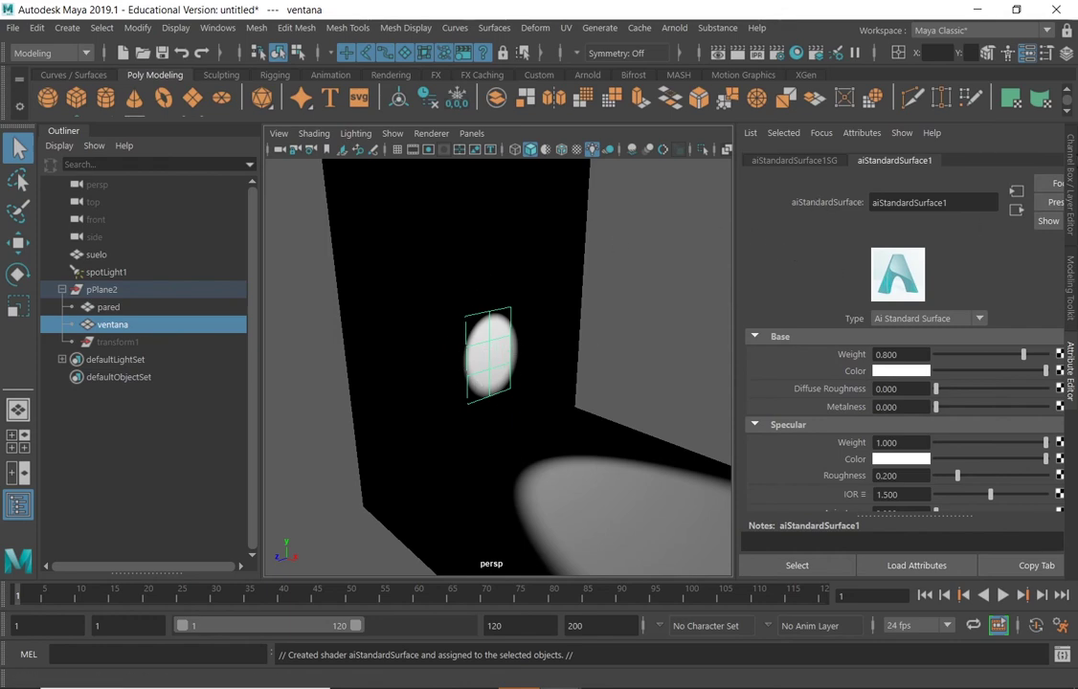
# Move the ventana piece out of the wall opening twice, resetting its transformations each time
pyautogui.hotkey('ctrl', 'a')
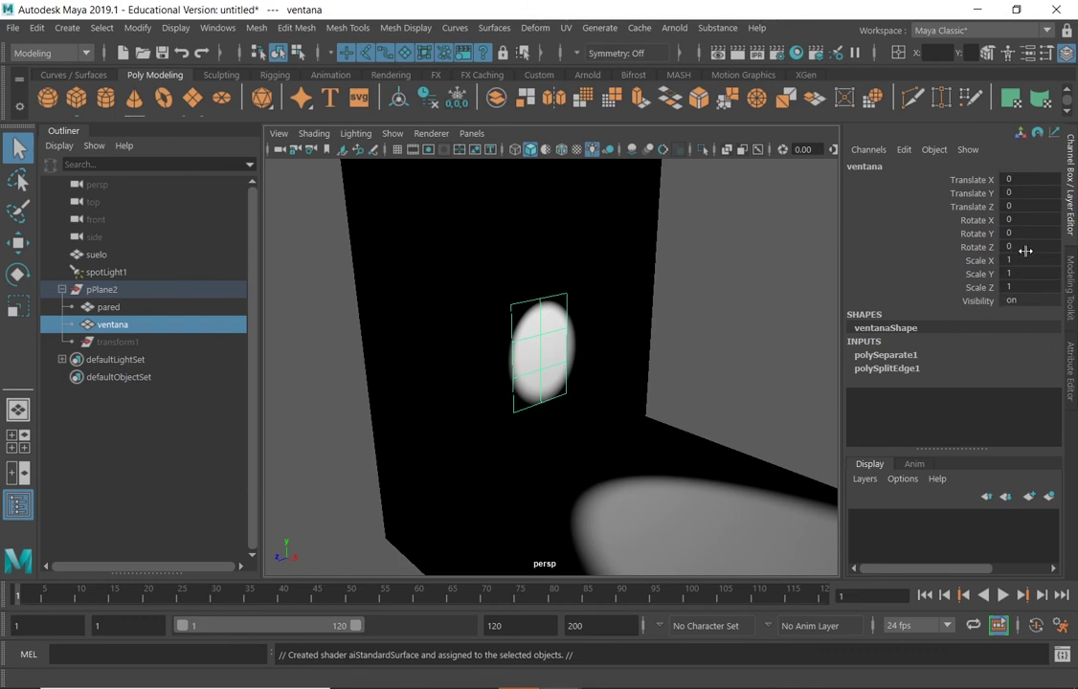
pyautogui.click(19, 242)
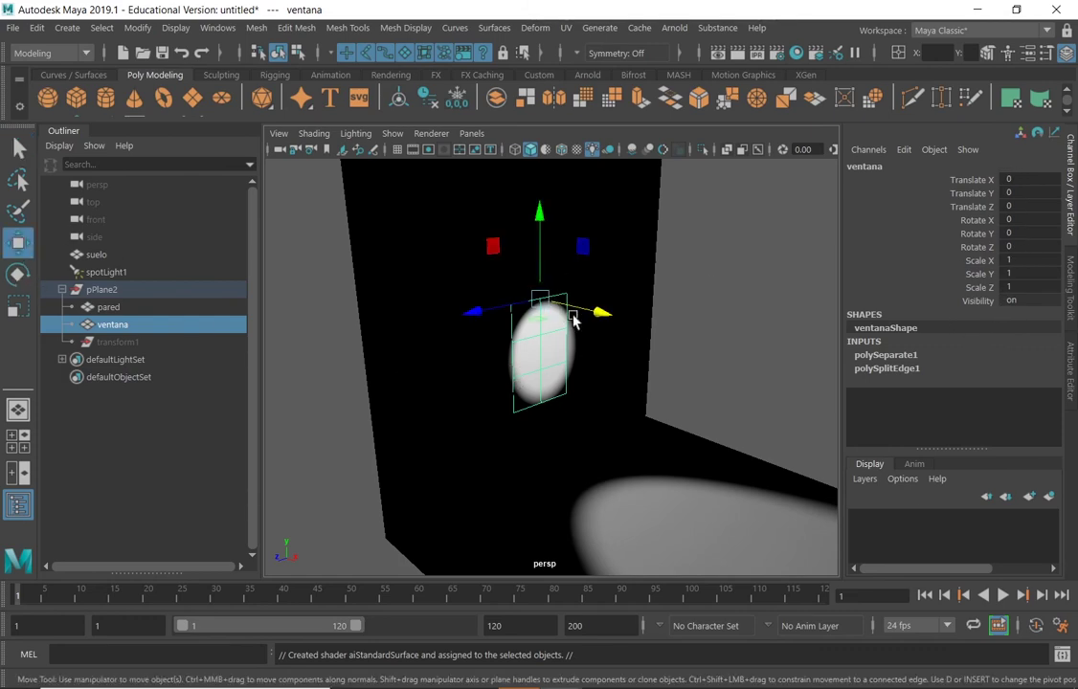
pyautogui.moveTo(602, 310); pyautogui.dragTo(351, 259)
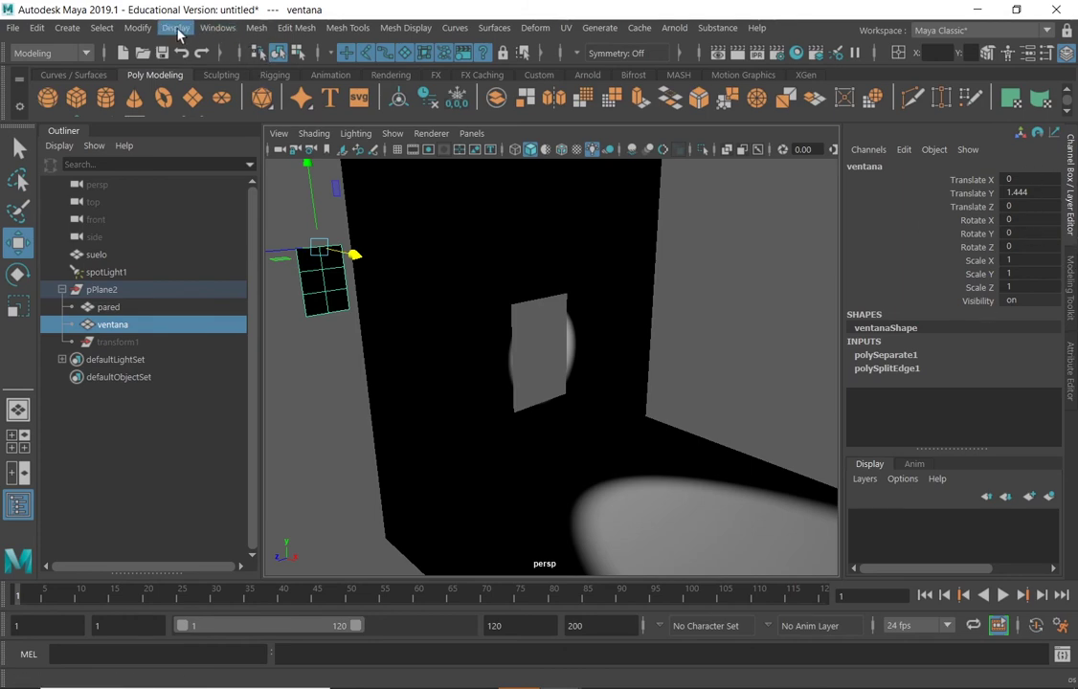
pyautogui.click(137, 27)
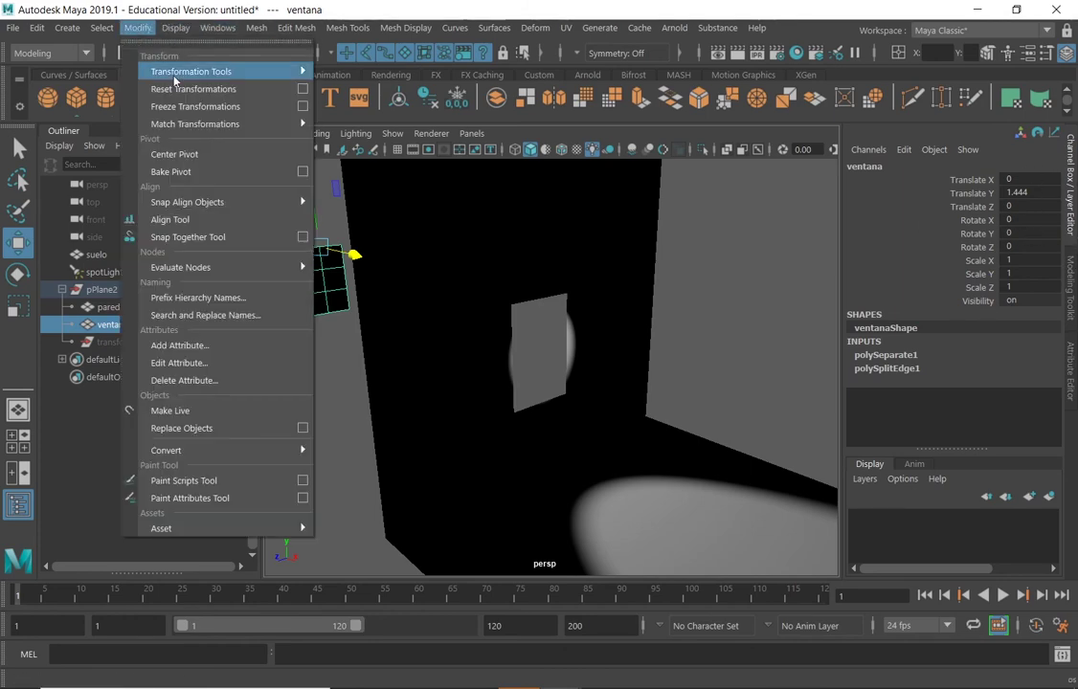
pyautogui.click(161, 89)
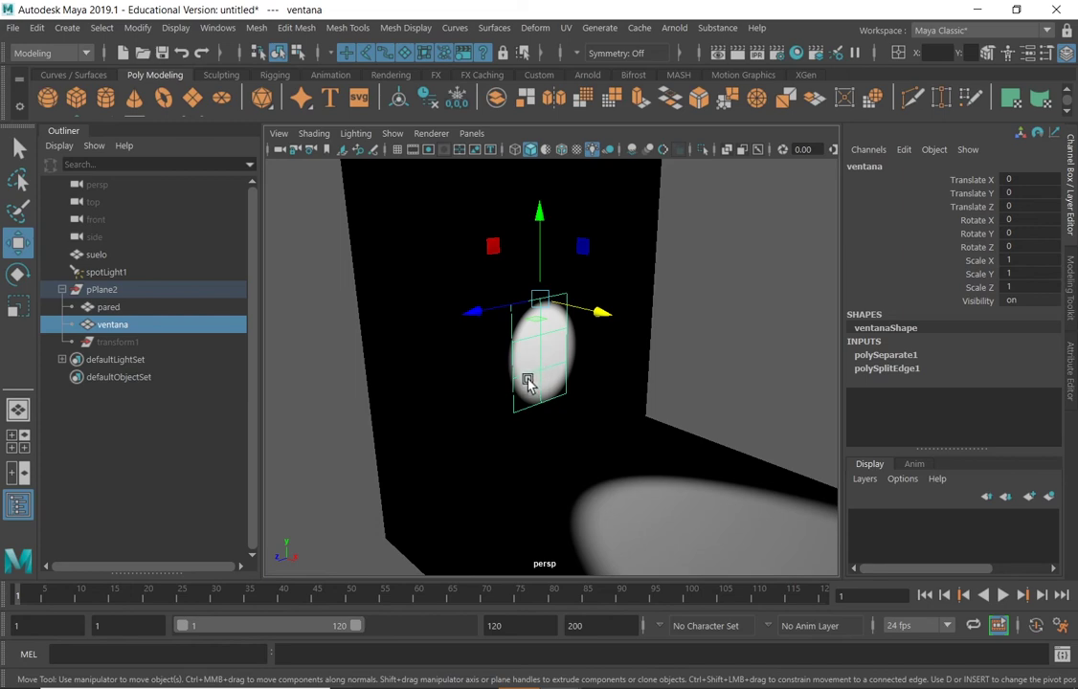
pyautogui.moveTo(544, 300); pyautogui.dragTo(310, 319)
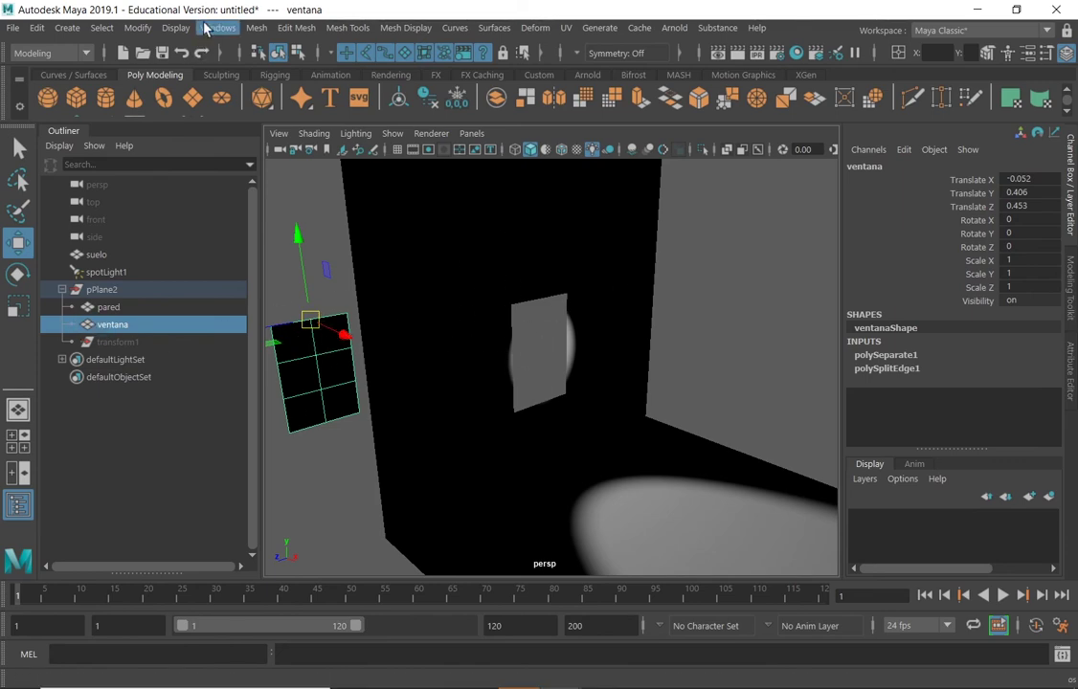
pyautogui.click(137, 28)
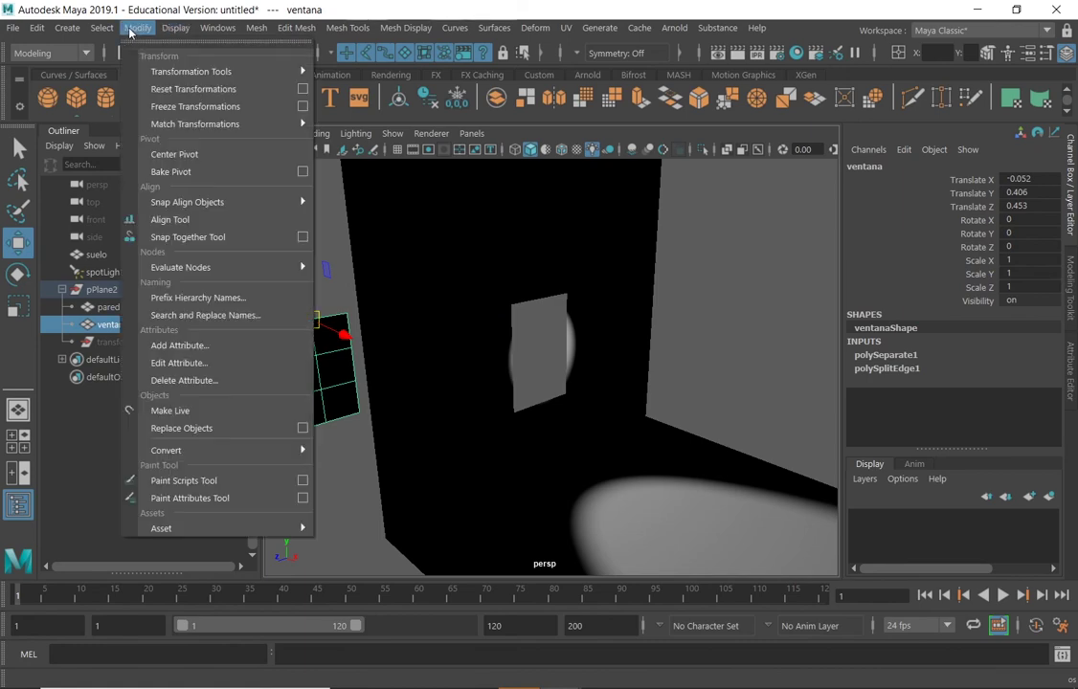
pyautogui.click(188, 91)
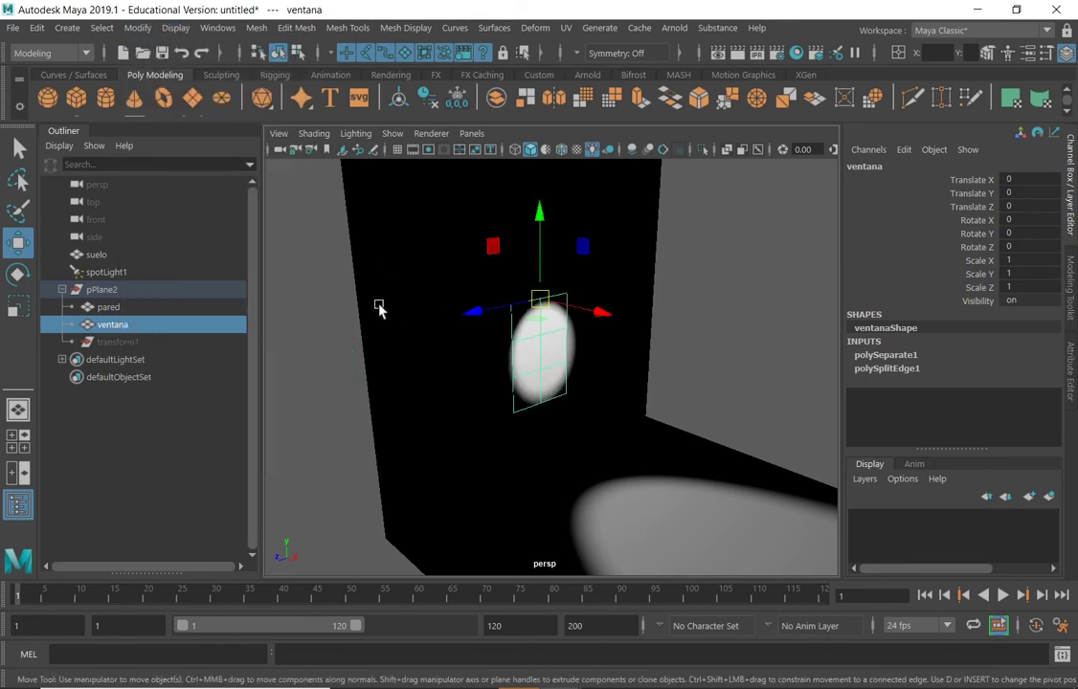
# Select the pared piece, clear the selection and select the ventana piece again
pyautogui.click(376, 307)
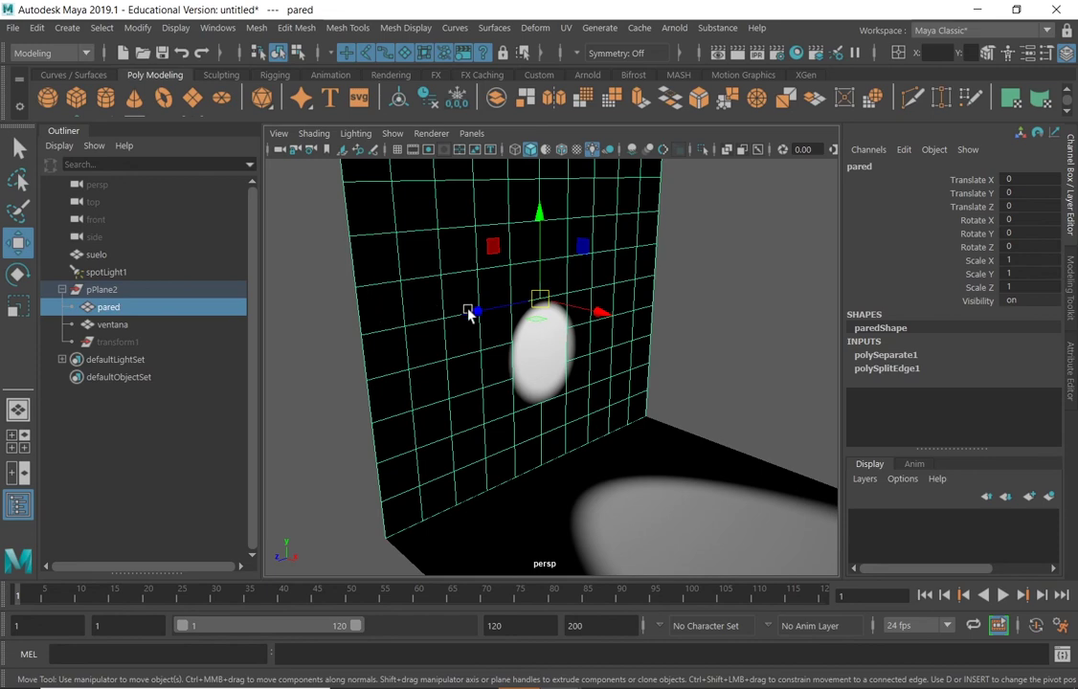
pyautogui.scroll(-5, 659, 292)
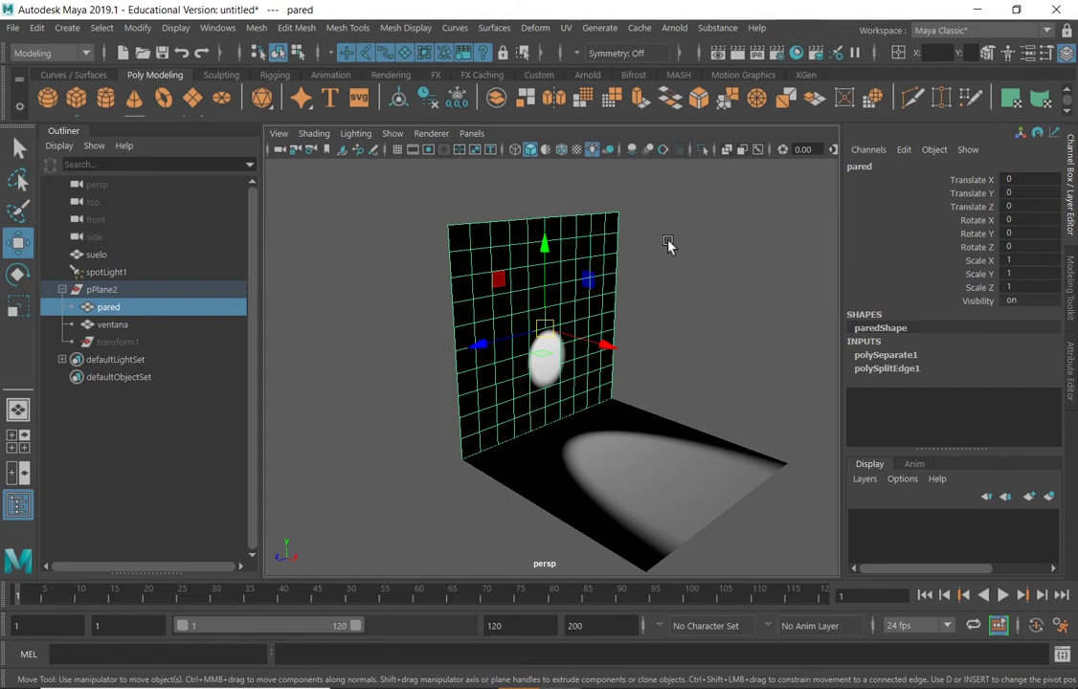
pyautogui.keyDown('alt'); pyautogui.moveTo(644, 300); pyautogui.dragTo(632, 280); pyautogui.keyUp('alt')
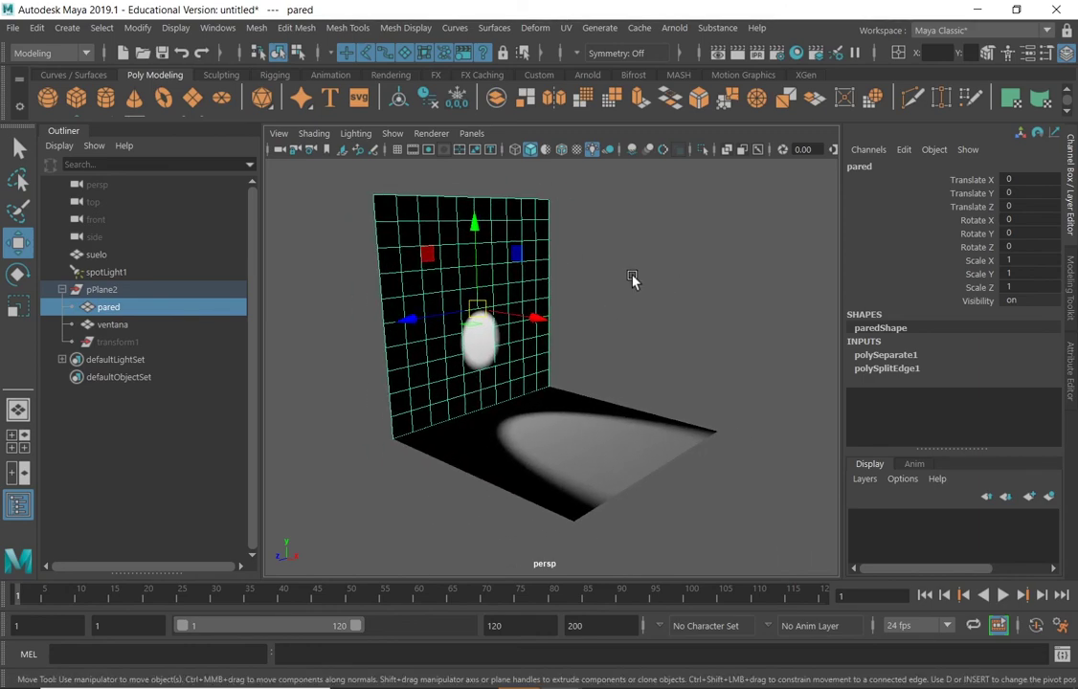
pyautogui.click(671, 273)
pyautogui.click(480, 329)
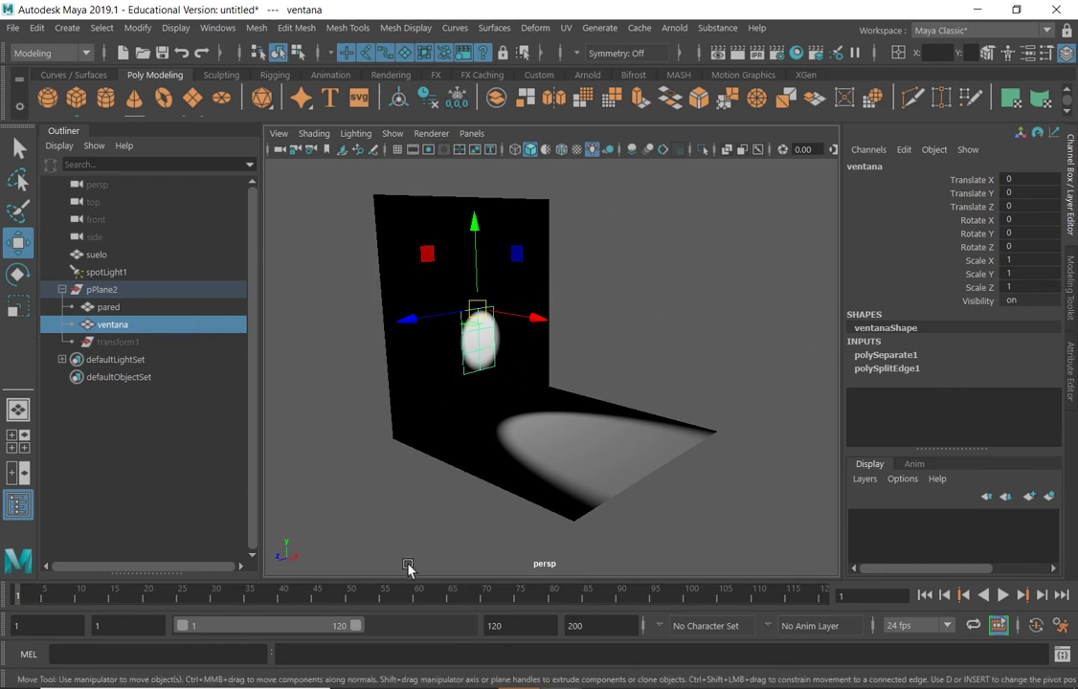
# Hide the Time Slider and Range Slider, and show the attributes of the ventana piece's aiStandardSurface1 material
pyautogui.click(217, 27)
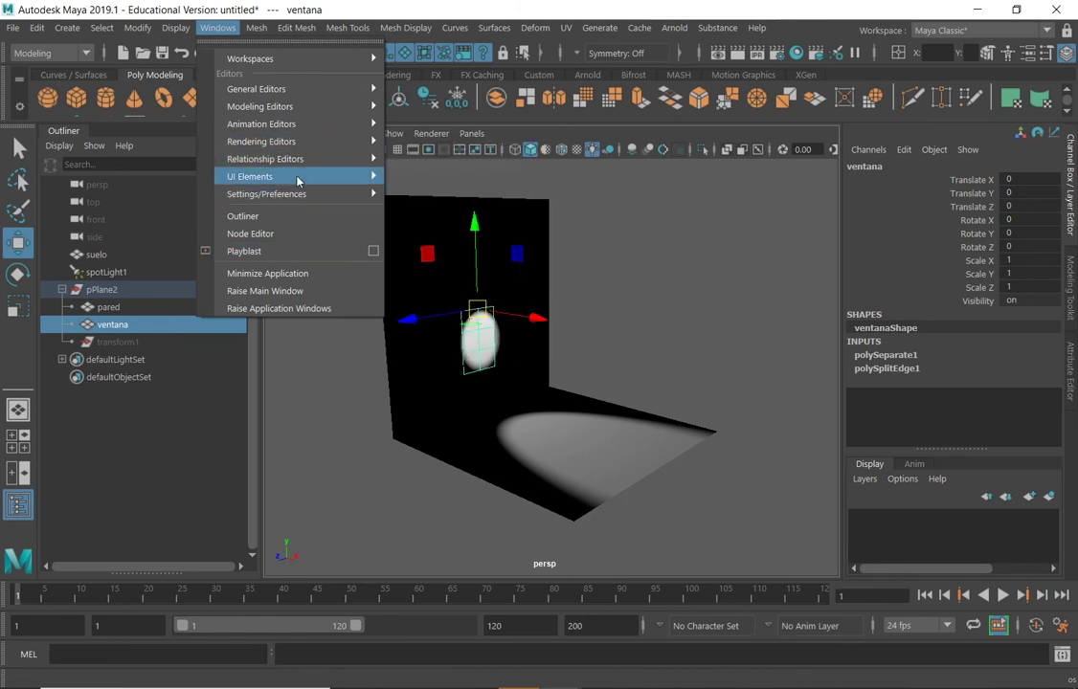
pyautogui.moveTo(368, 176)
pyautogui.click(438, 179)
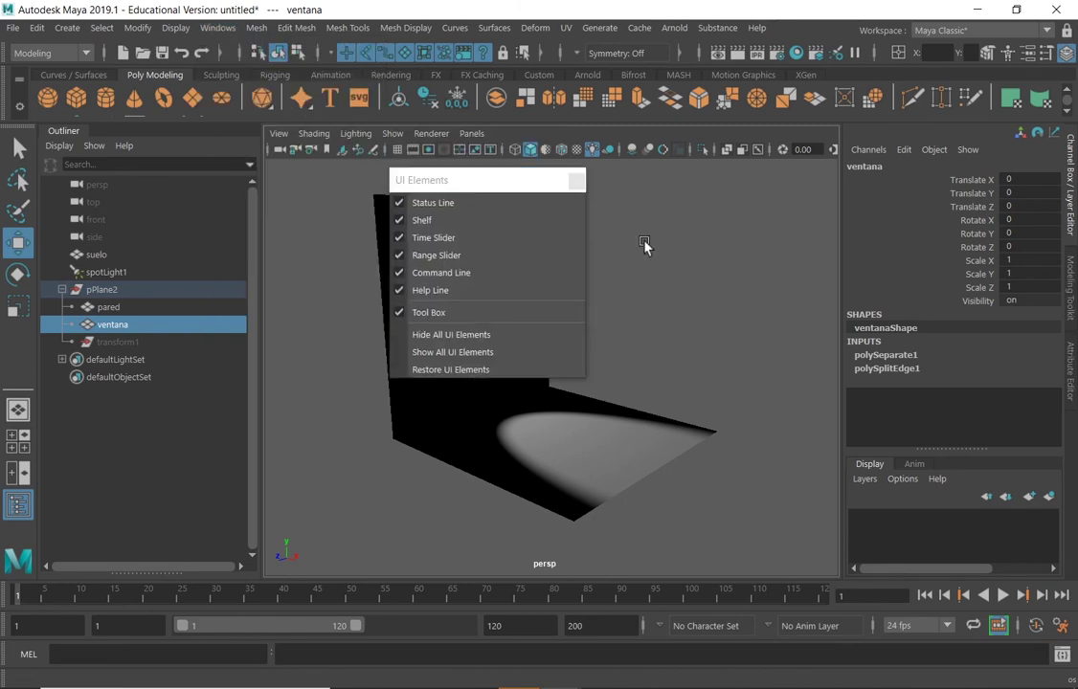
pyautogui.click(398, 240)
pyautogui.click(399, 254)
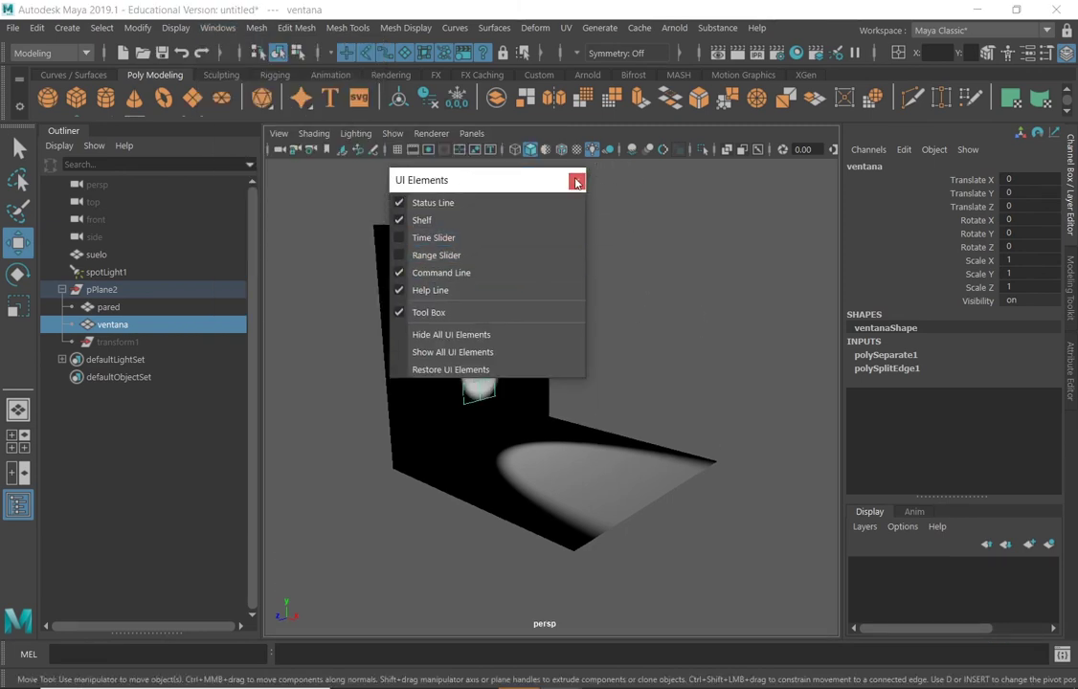
pyautogui.click(576, 182)
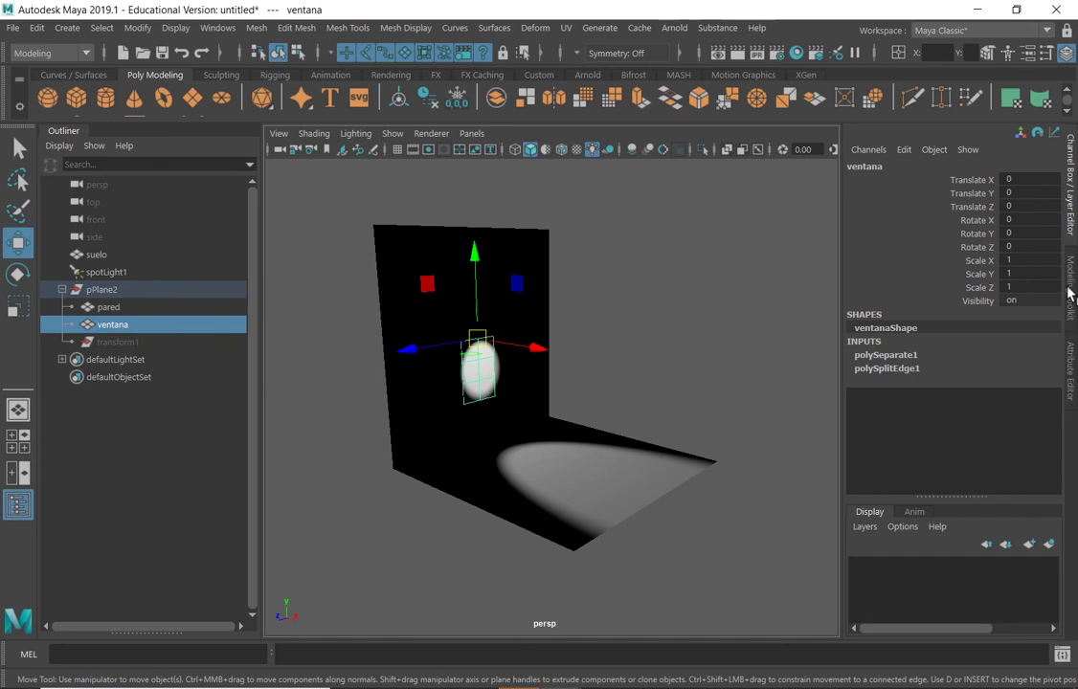
pyautogui.click(1070, 372)
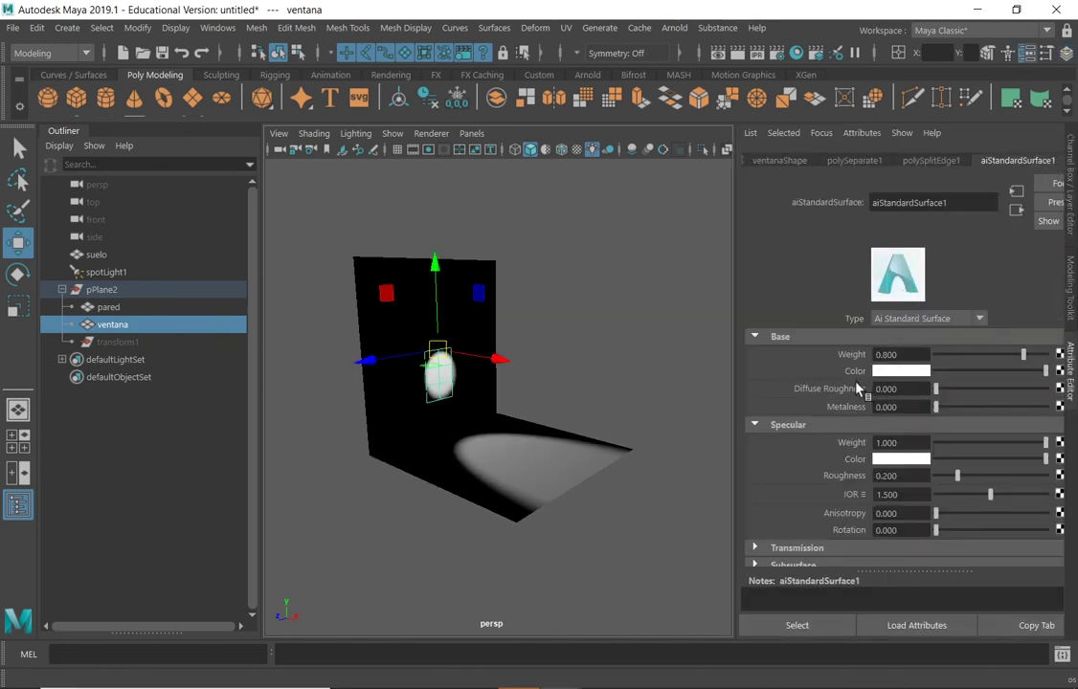
# Render the scene with Arnold, look through the RenderView's window options and close the render
pyautogui.click(677, 29)
pyautogui.click(710, 57)
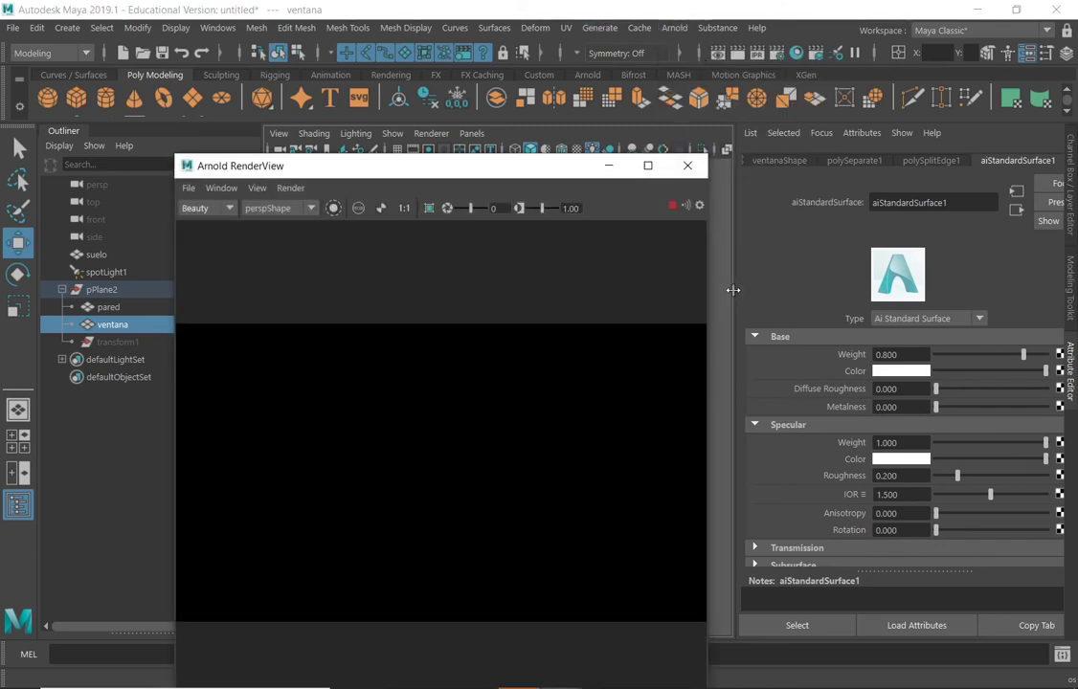
pyautogui.click(222, 188)
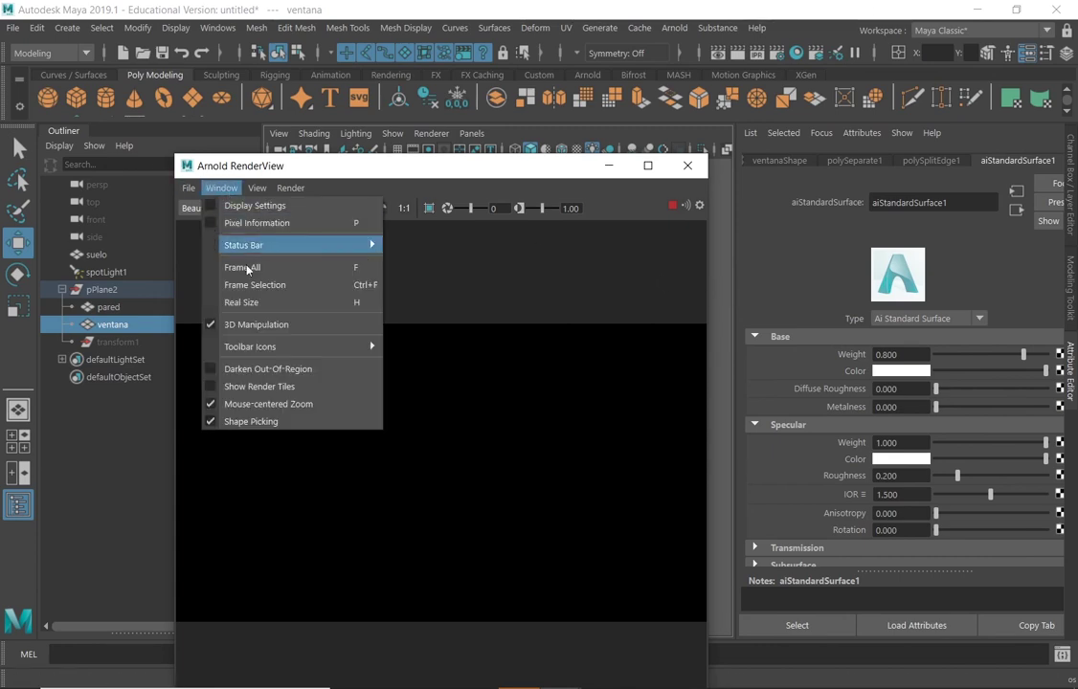
pyautogui.click(301, 144)
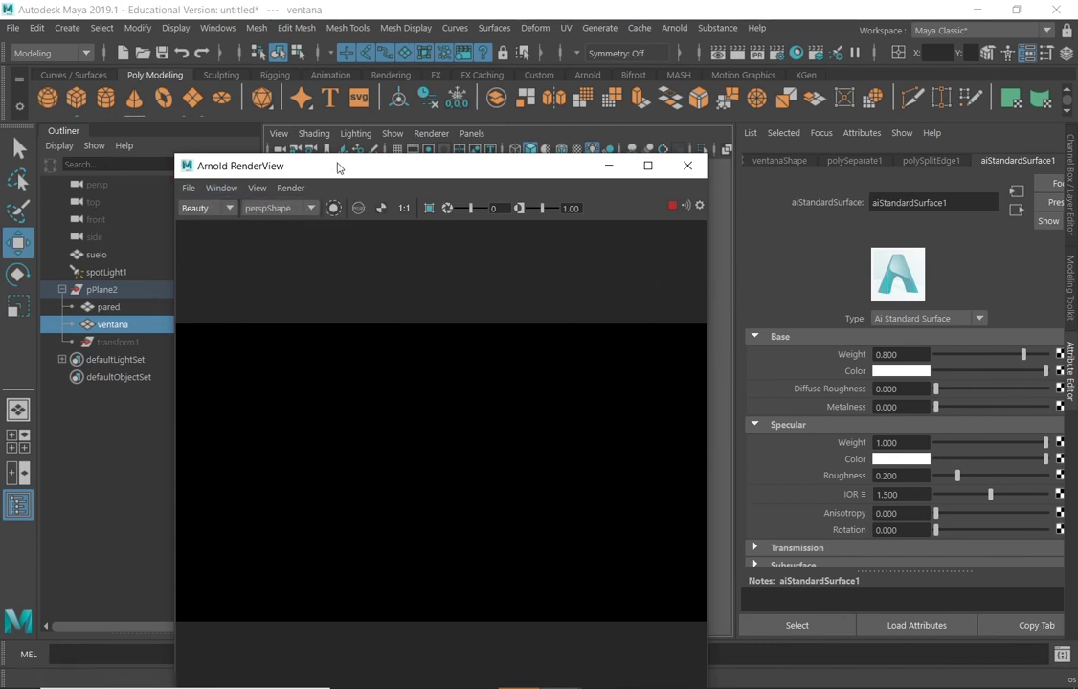
pyautogui.moveTo(299, 165); pyautogui.dragTo(306, 132)
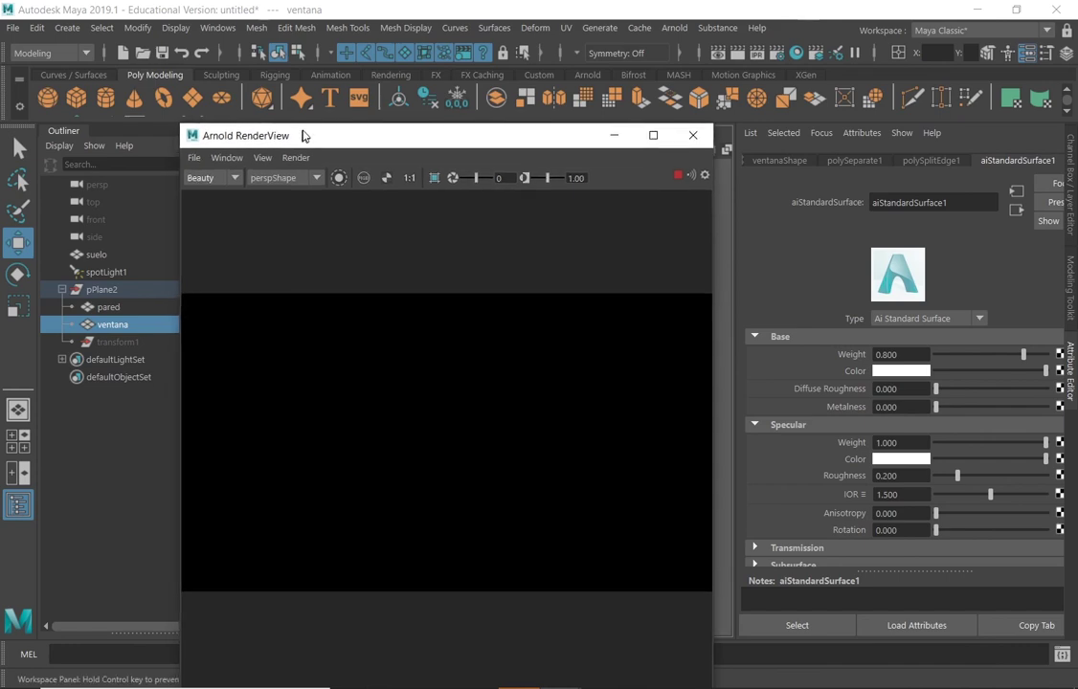
pyautogui.click(235, 155)
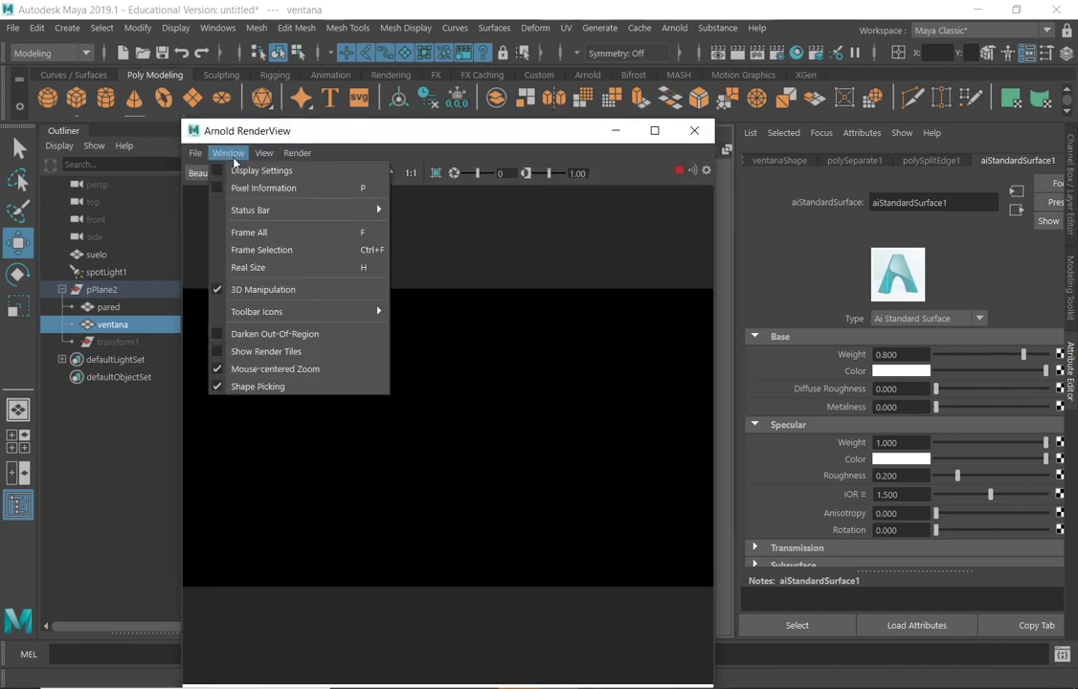
pyautogui.moveTo(231, 308)
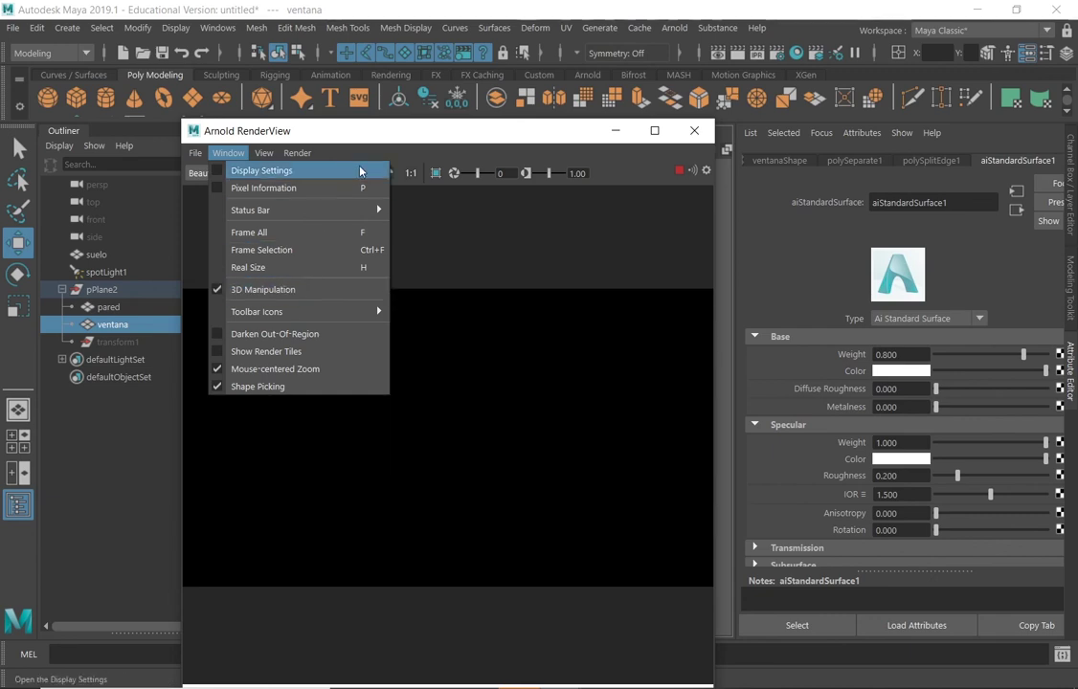
pyautogui.click(356, 135)
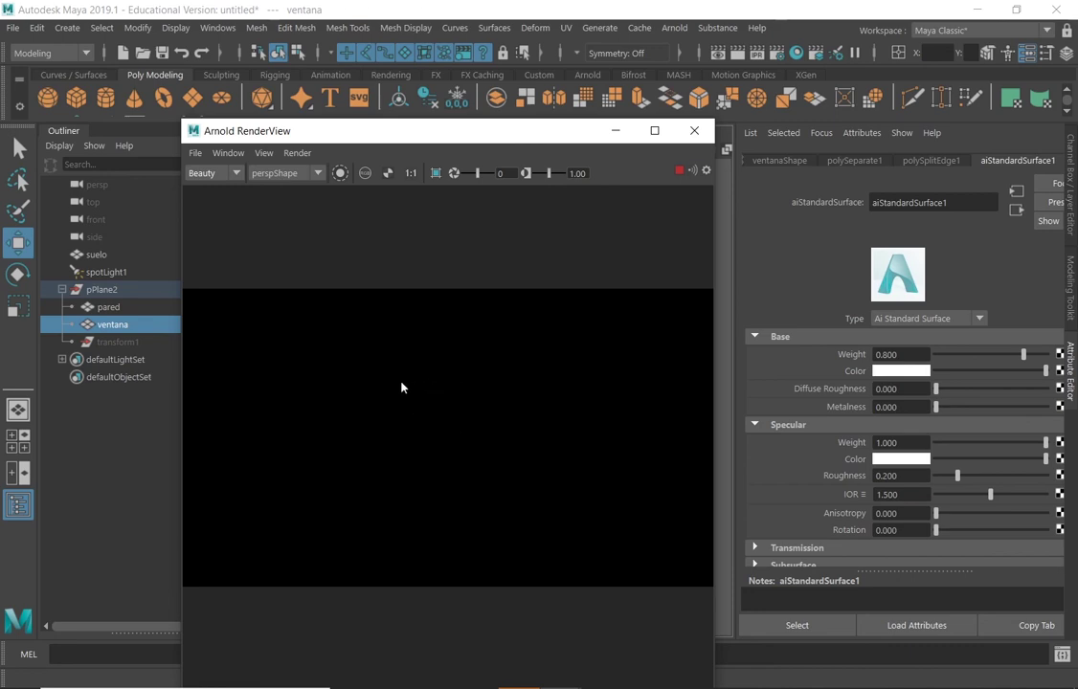
pyautogui.click(695, 132)
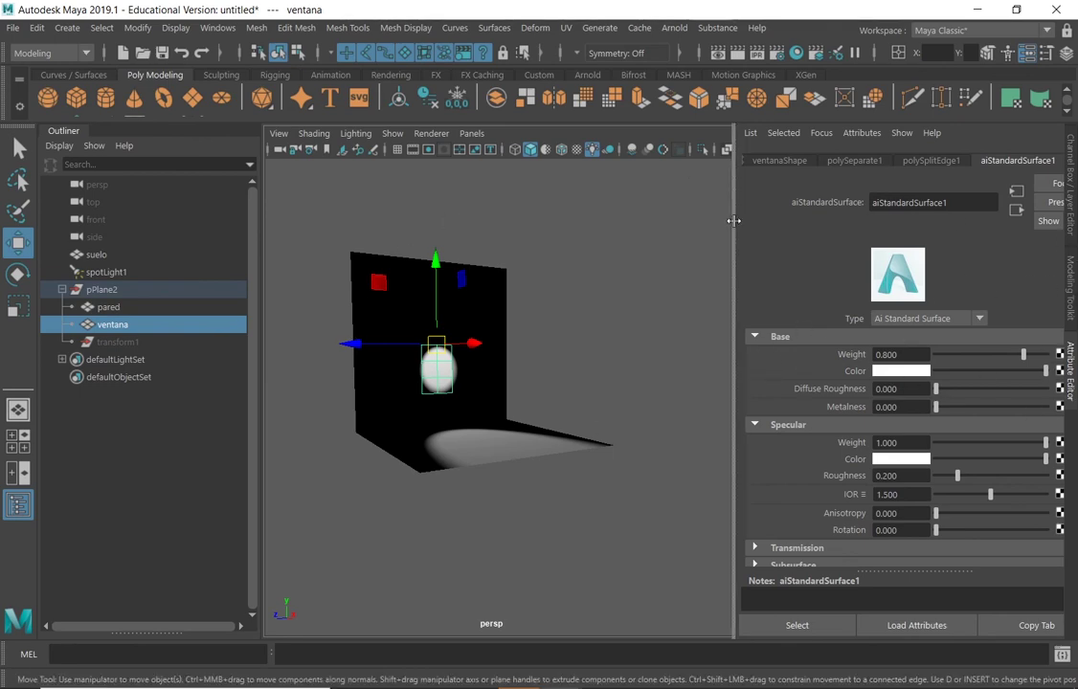
# Widen the Attribute Editor to expand the Transmission settings of aiStandardSurface1, and collapse the Outliner
pyautogui.moveTo(733, 223); pyautogui.dragTo(654, 219)
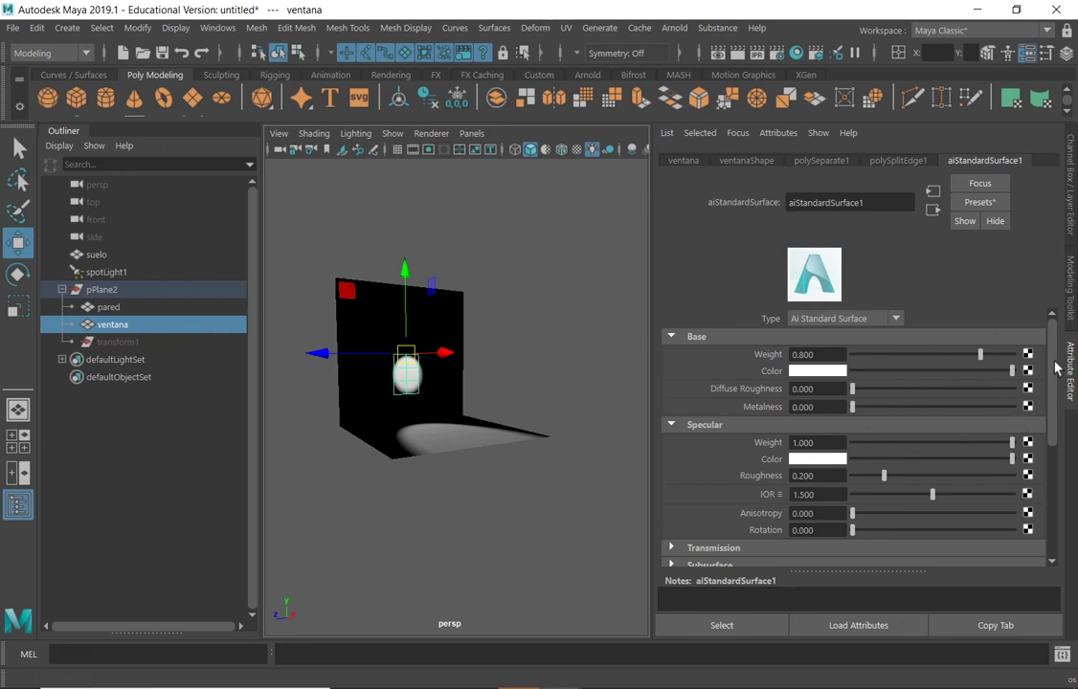
pyautogui.scroll(-6, 1034, 383)
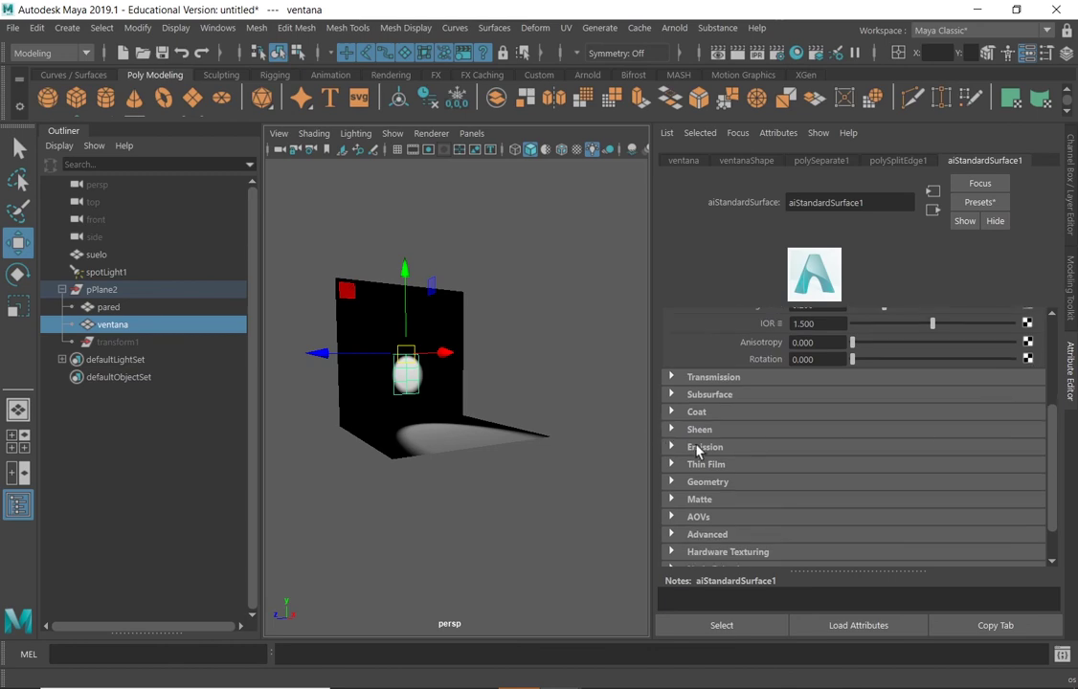
pyautogui.click(673, 378)
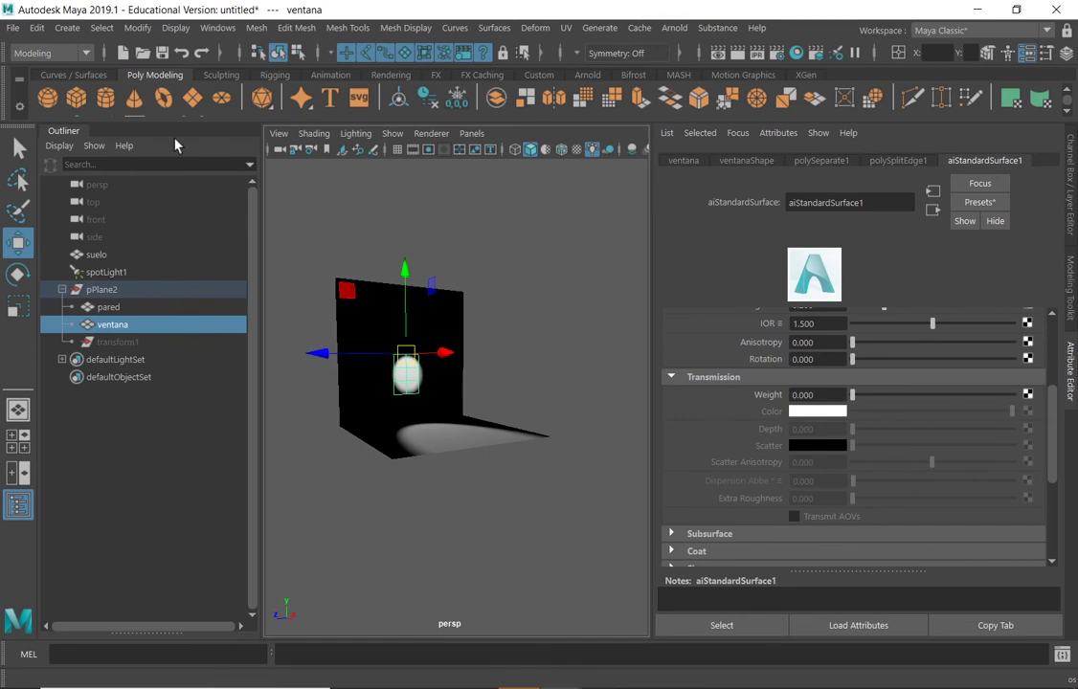
pyautogui.click(64, 131)
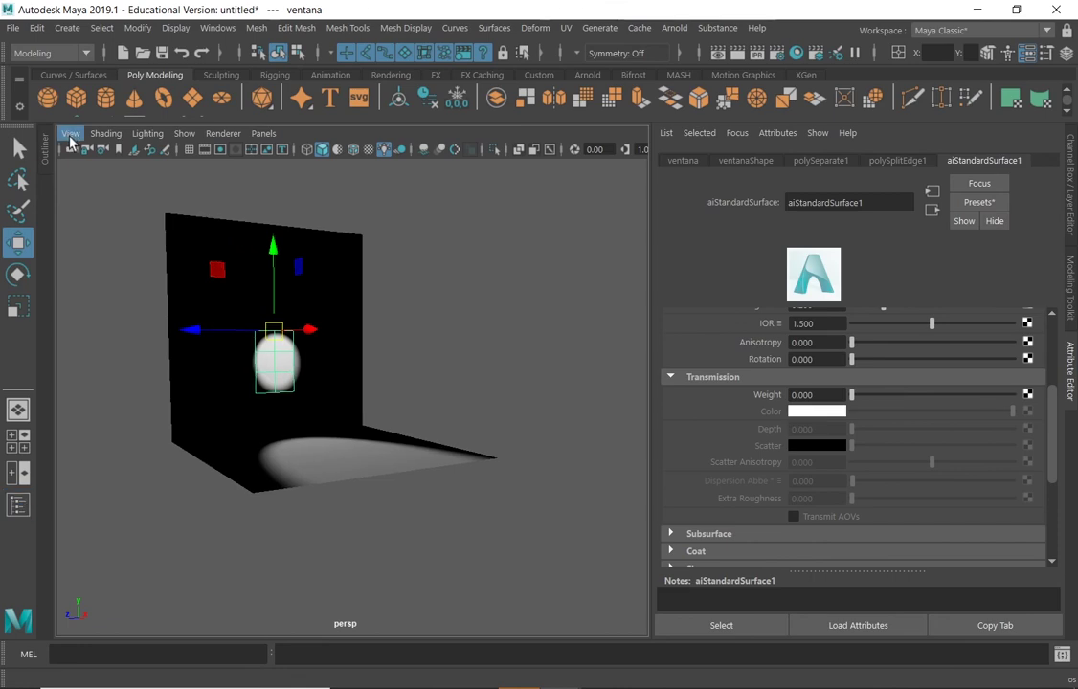
pyautogui.keyDown('alt'); pyautogui.moveTo(298, 343); pyautogui.dragTo(462, 361); pyautogui.keyUp('alt')
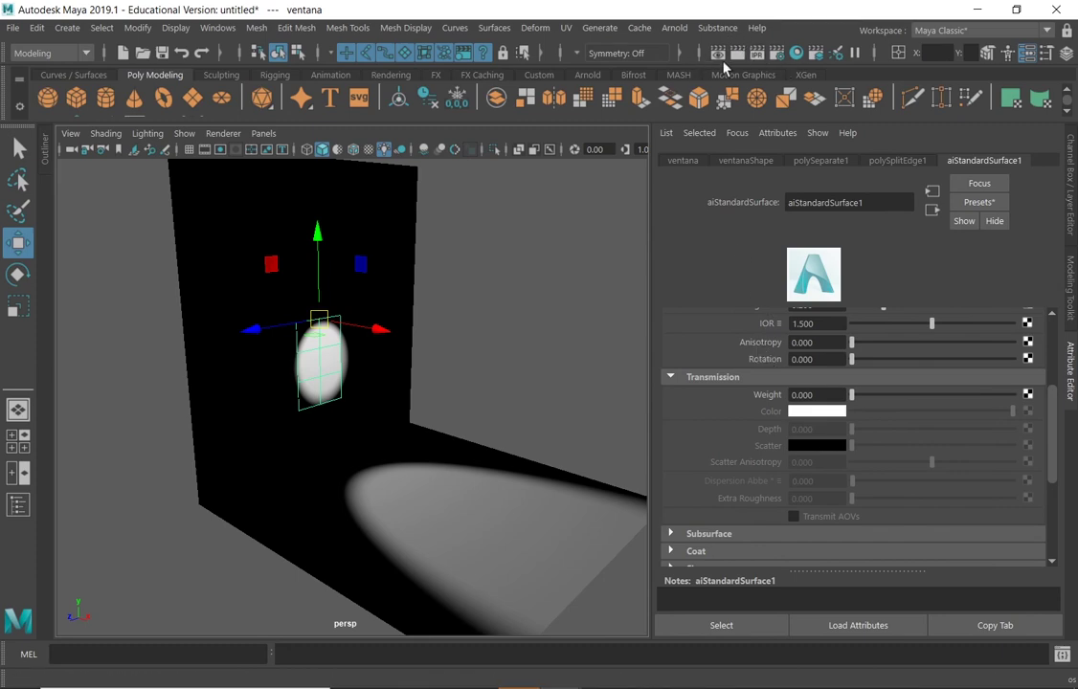
# Render the closer view of the window and floor with Arnold, check the RenderView options and close it
pyautogui.click(674, 28)
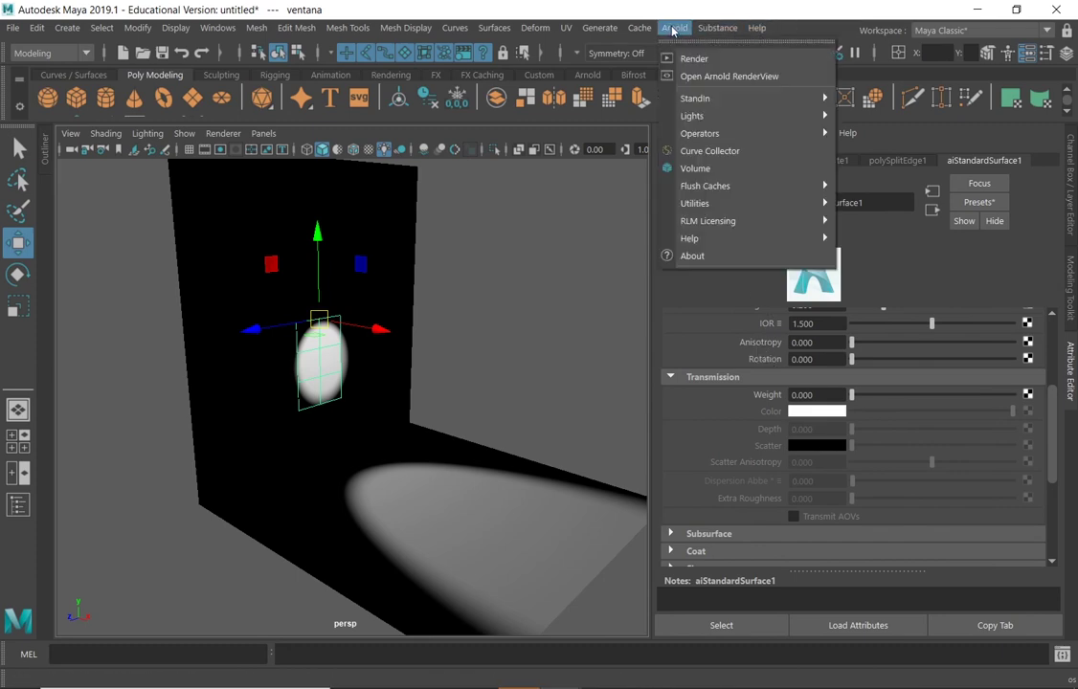
pyautogui.click(703, 59)
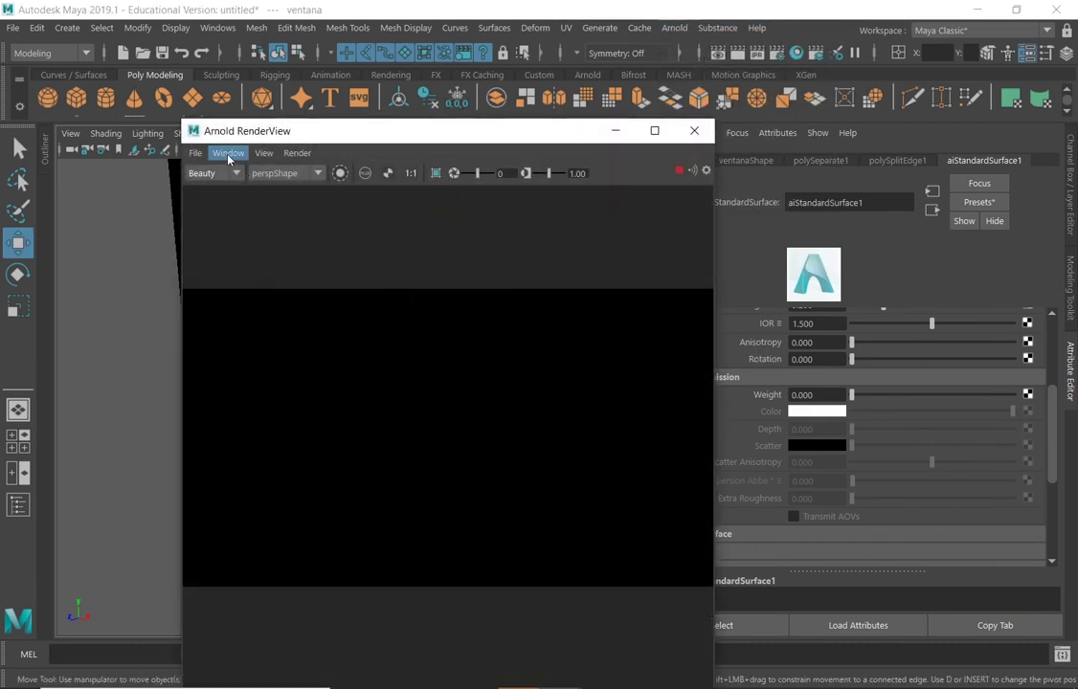
pyautogui.click(228, 153)
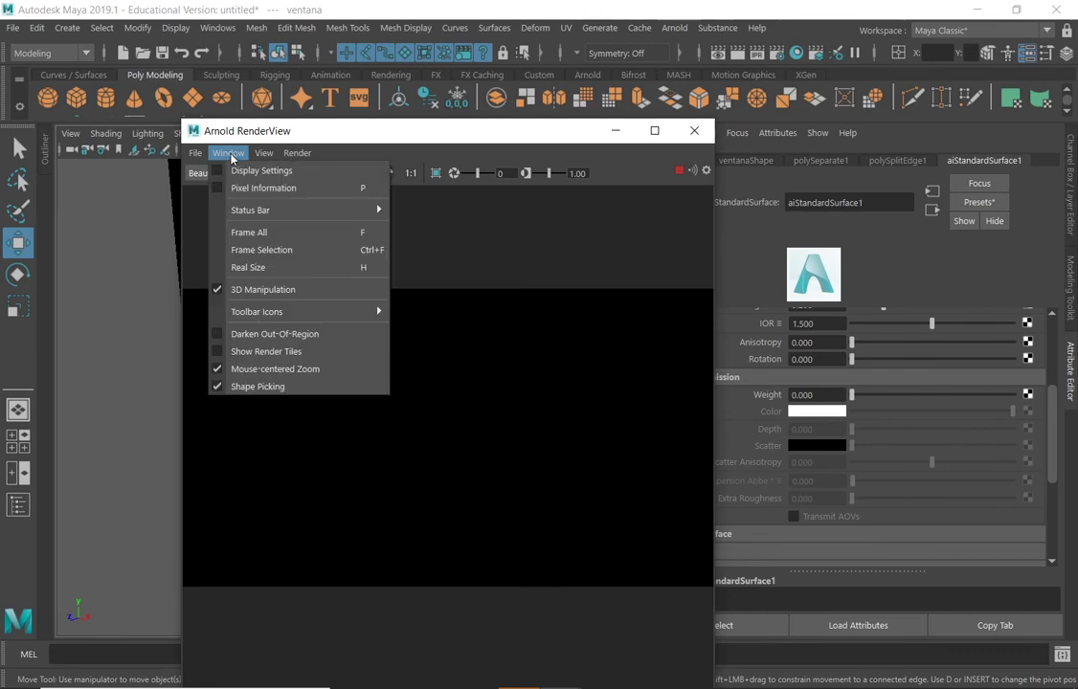
pyautogui.click(402, 132)
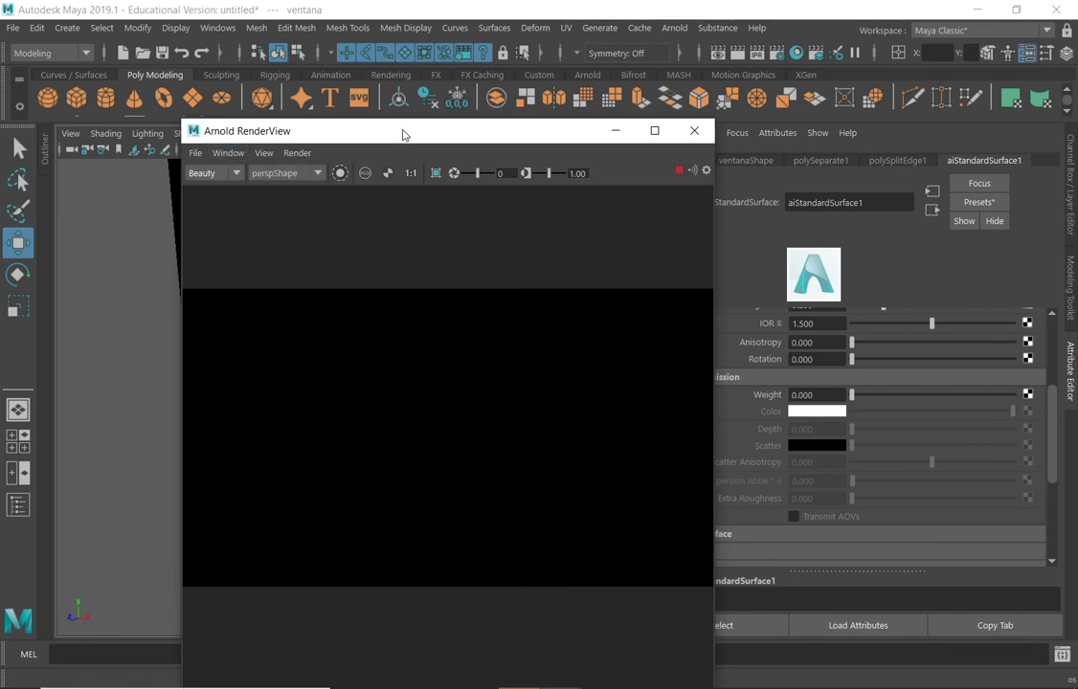
pyautogui.click(694, 131)
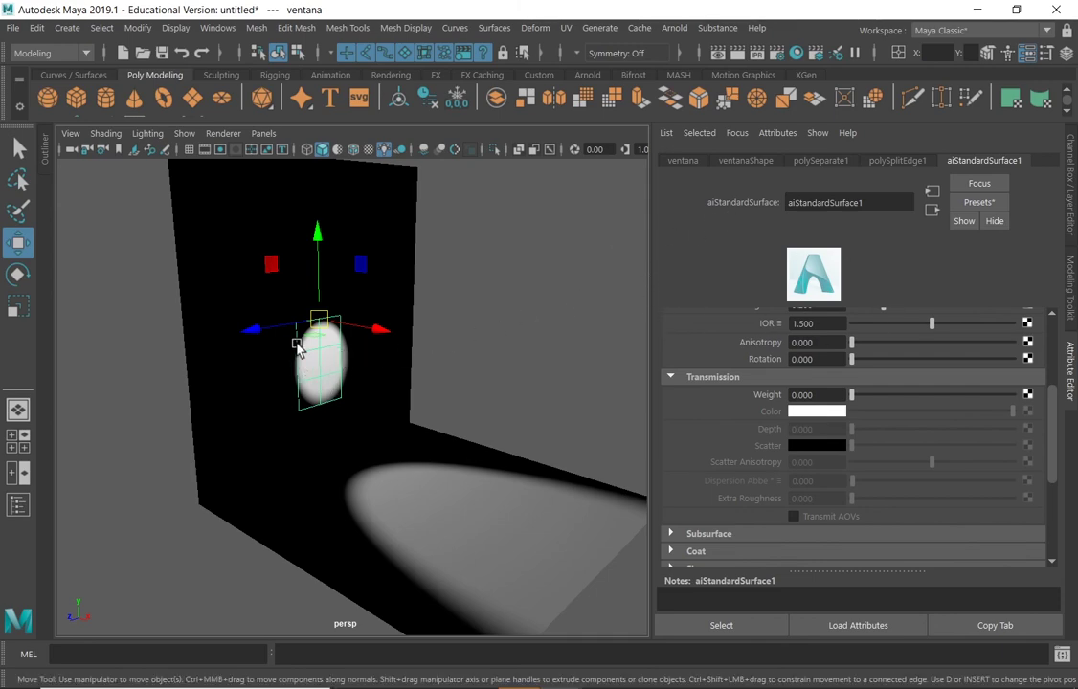
# Render the scene with Arnold and set the Transmission Weight of aiStandardSurface1 to 1.000
pyautogui.keyDown('alt'); pyautogui.moveTo(303, 344); pyautogui.dragTo(346, 335); pyautogui.keyUp('alt')
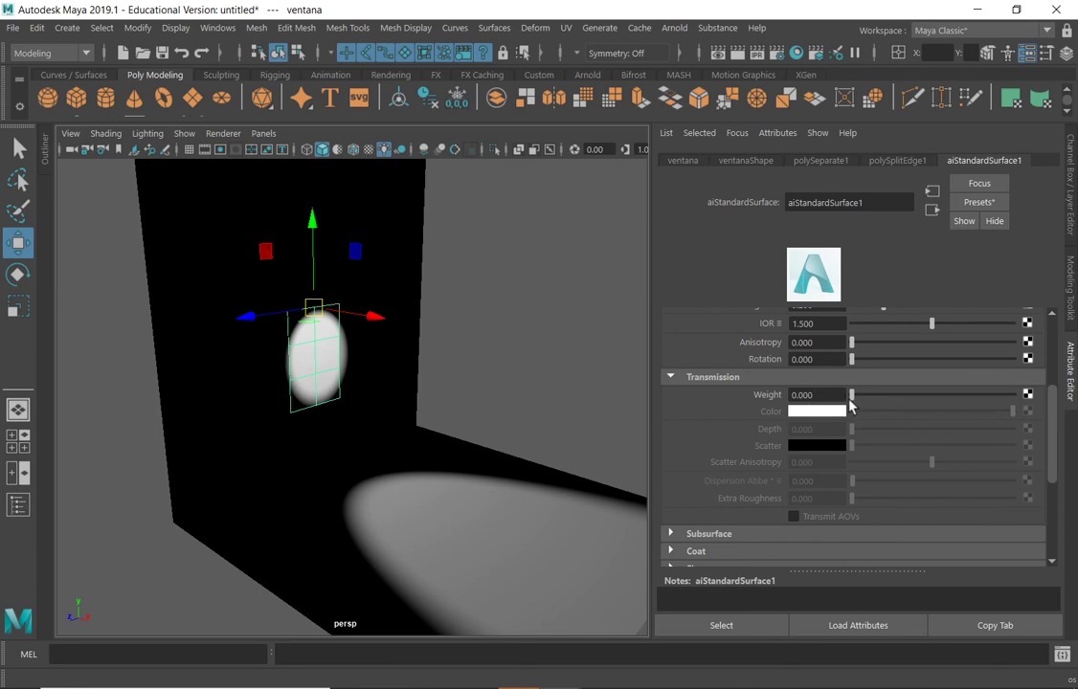
pyautogui.click(812, 396)
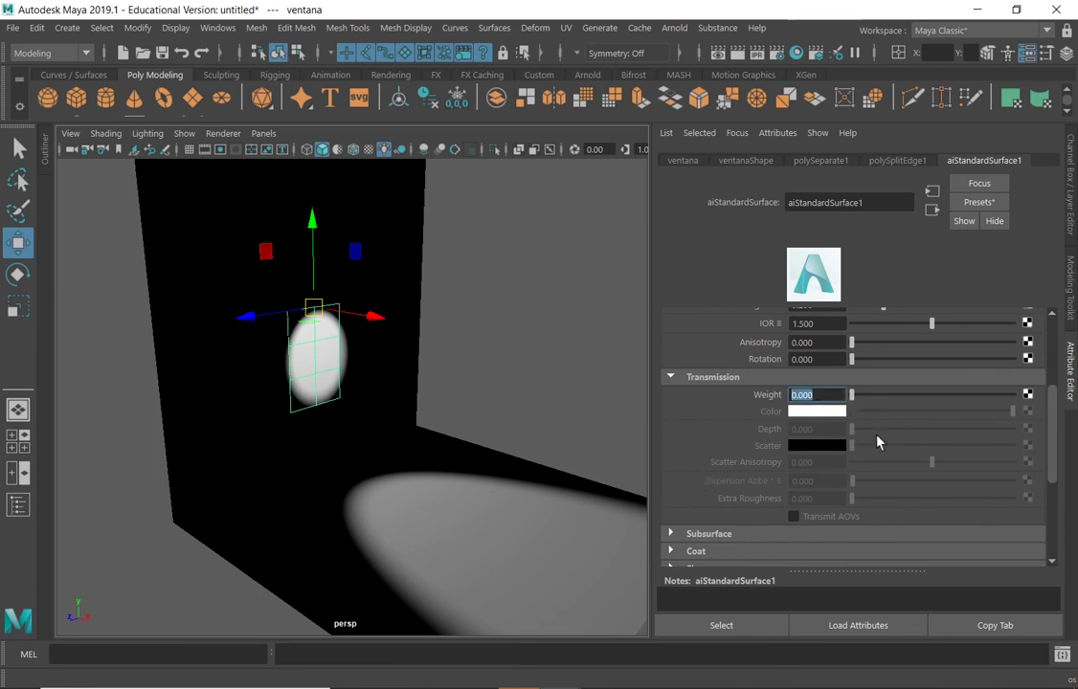
pyautogui.click(675, 28)
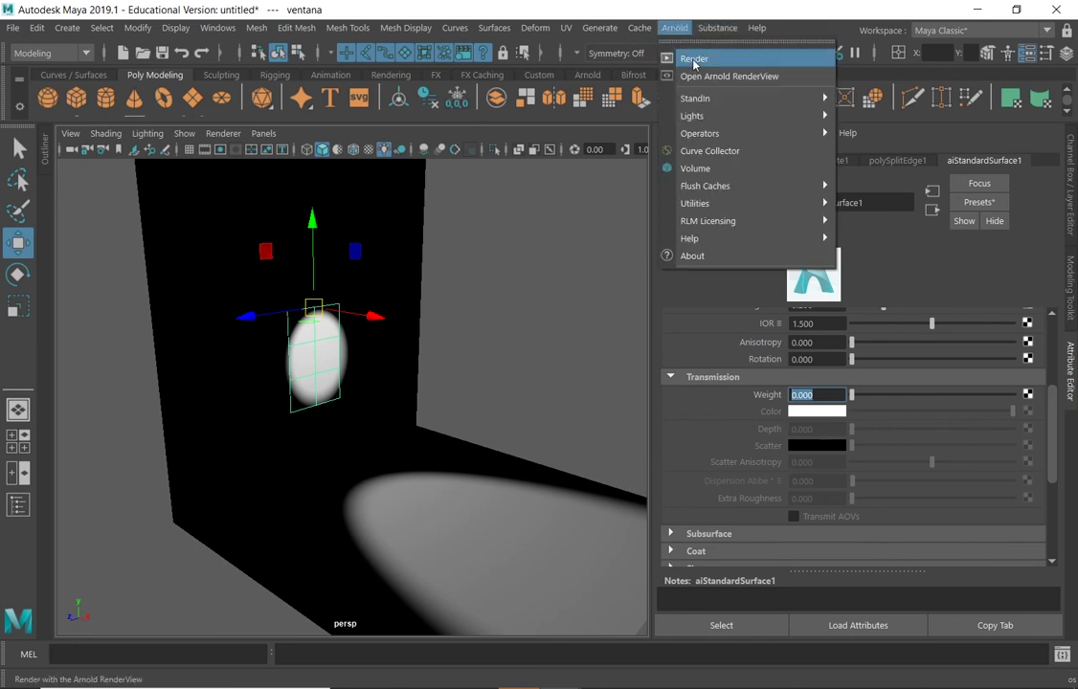
pyautogui.click(694, 58)
pyautogui.moveTo(444, 136); pyautogui.dragTo(447, 161)
pyautogui.moveTo(860, 393); pyautogui.dragTo(1020, 395)
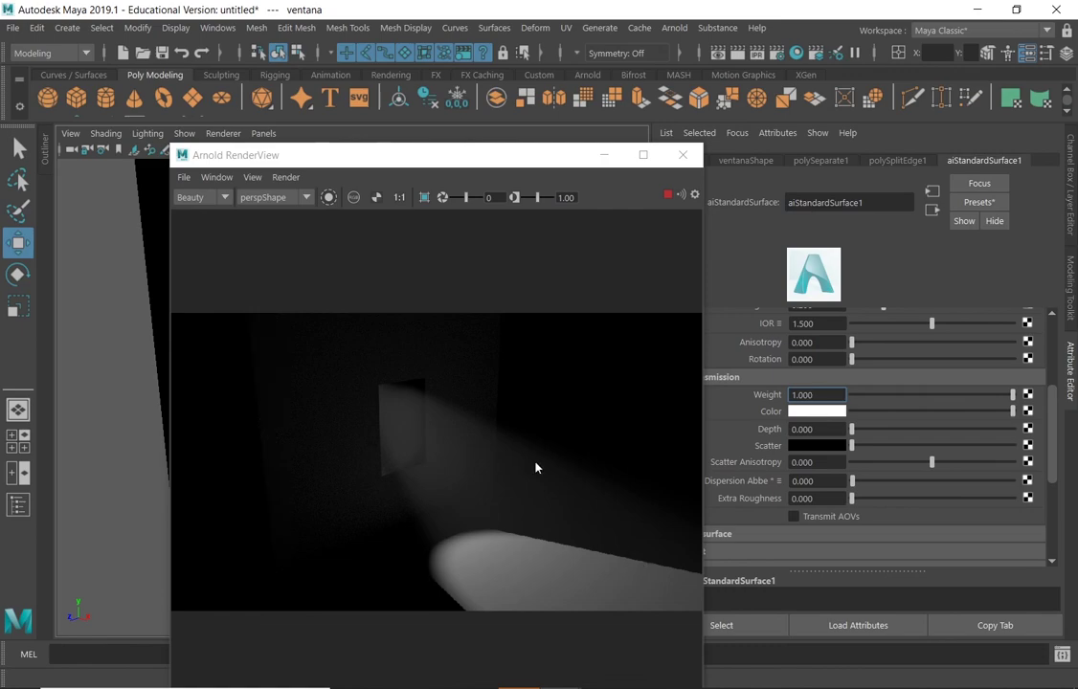
# Examine the light beam through the window piece from a more frontal angle in the Arnold render, alongside the viewport
pyautogui.keyDown('alt'); pyautogui.moveTo(531, 455); pyautogui.dragTo(504, 440); pyautogui.keyUp('alt')
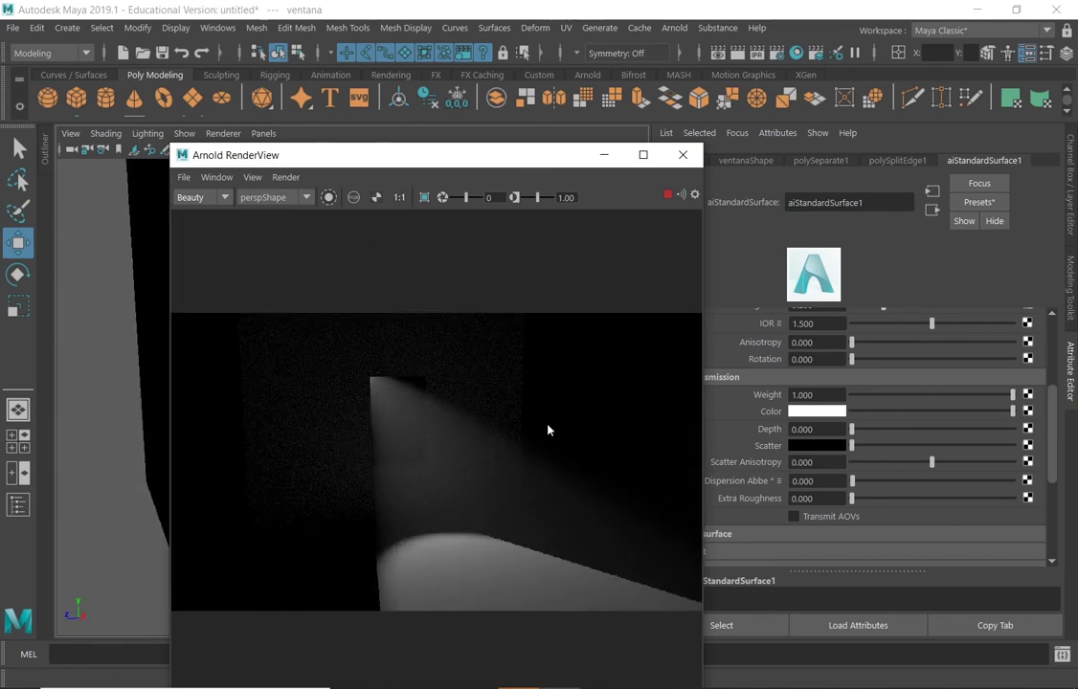
pyautogui.moveTo(440, 158); pyautogui.dragTo(445, 292)
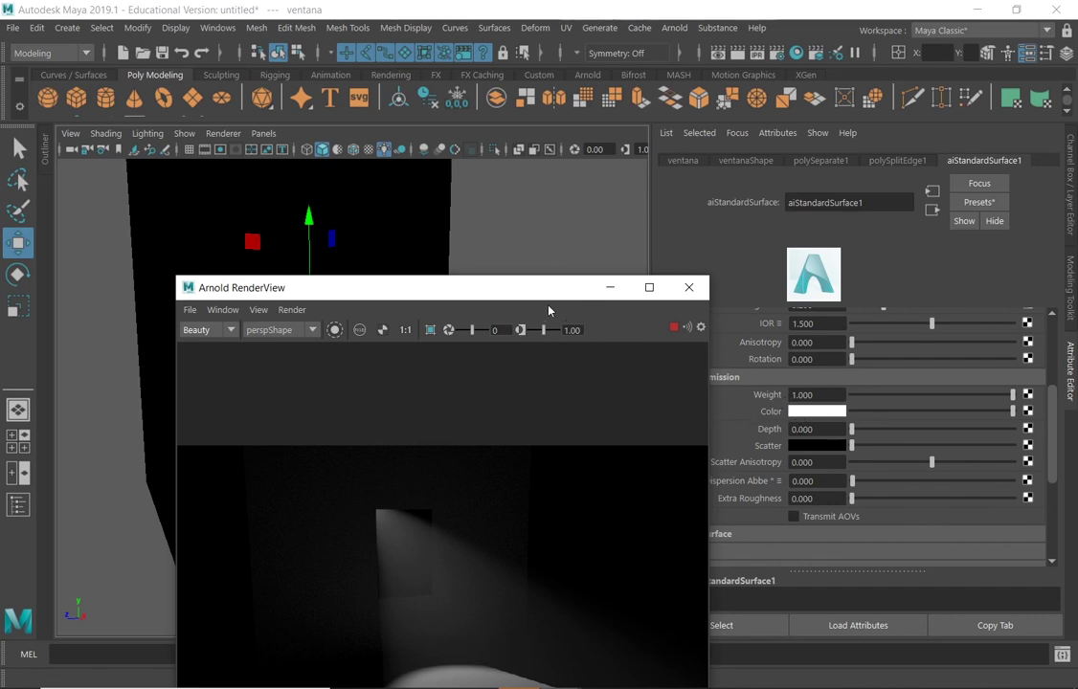
pyautogui.moveTo(517, 288); pyautogui.dragTo(386, 323)
pyautogui.click(812, 399)
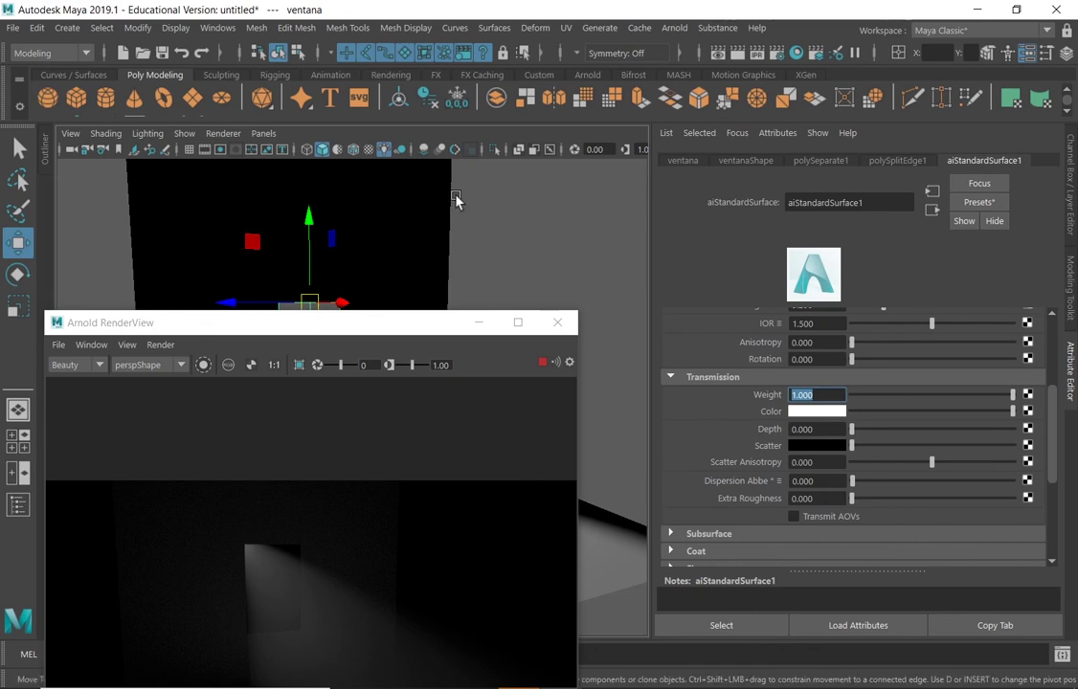
pyautogui.moveTo(421, 326); pyautogui.dragTo(751, 439)
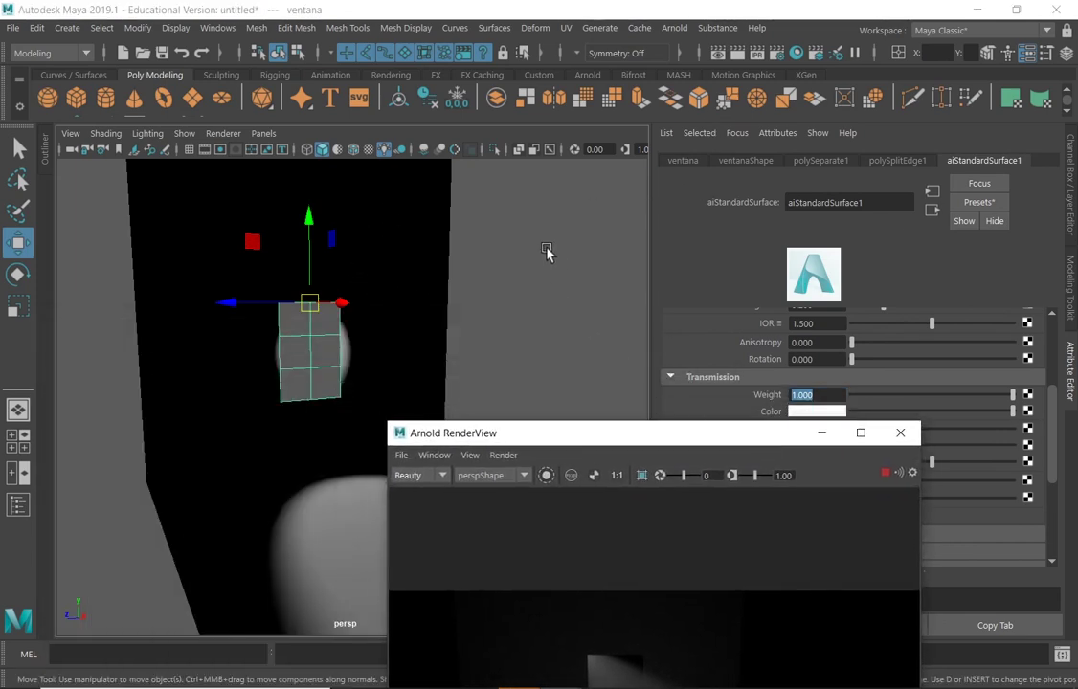
pyautogui.moveTo(655, 436); pyautogui.dragTo(775, 204)
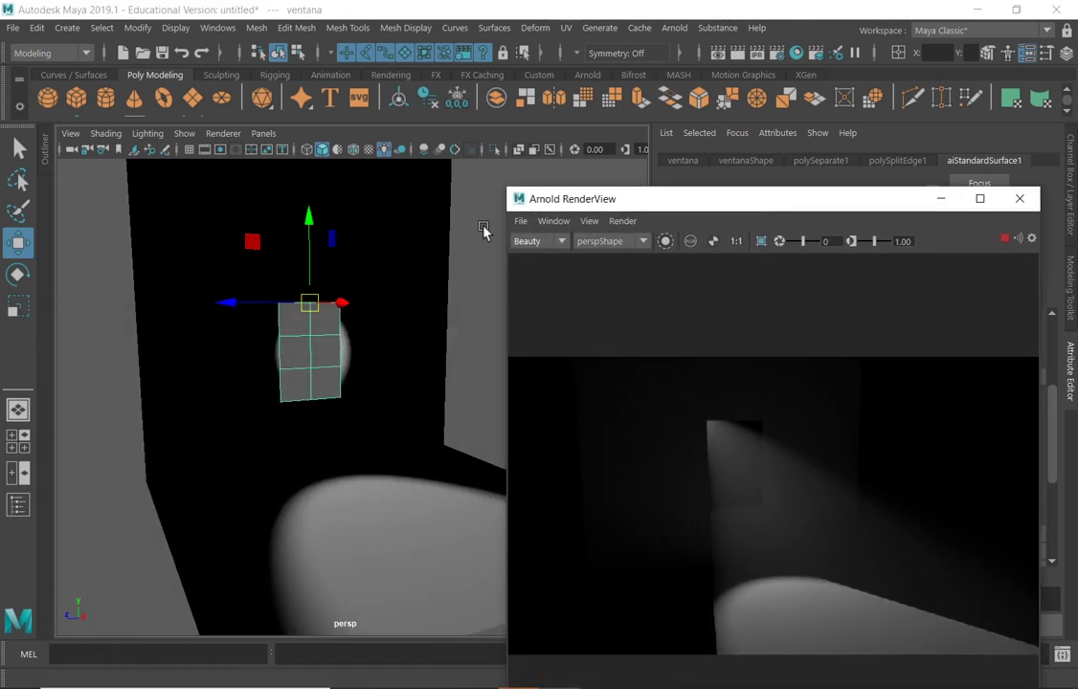
# Reselect the ventana piece and turn off Opaque in the Arnold attributes of ventanaShape
pyautogui.press('q')
pyautogui.click(104, 230)
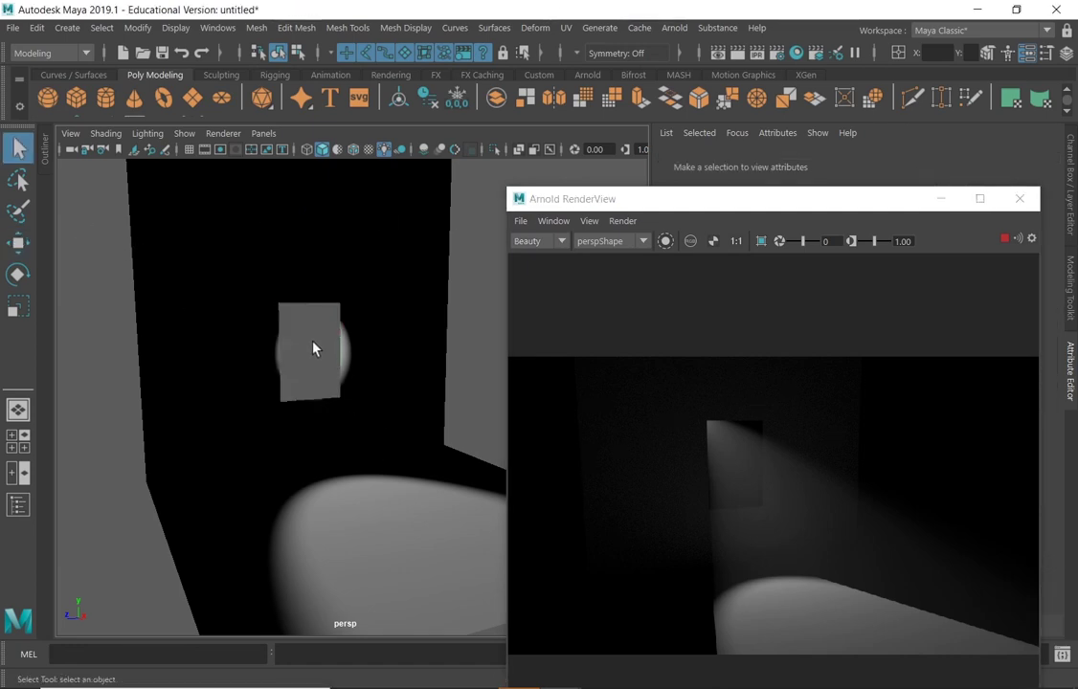
pyautogui.click(313, 348)
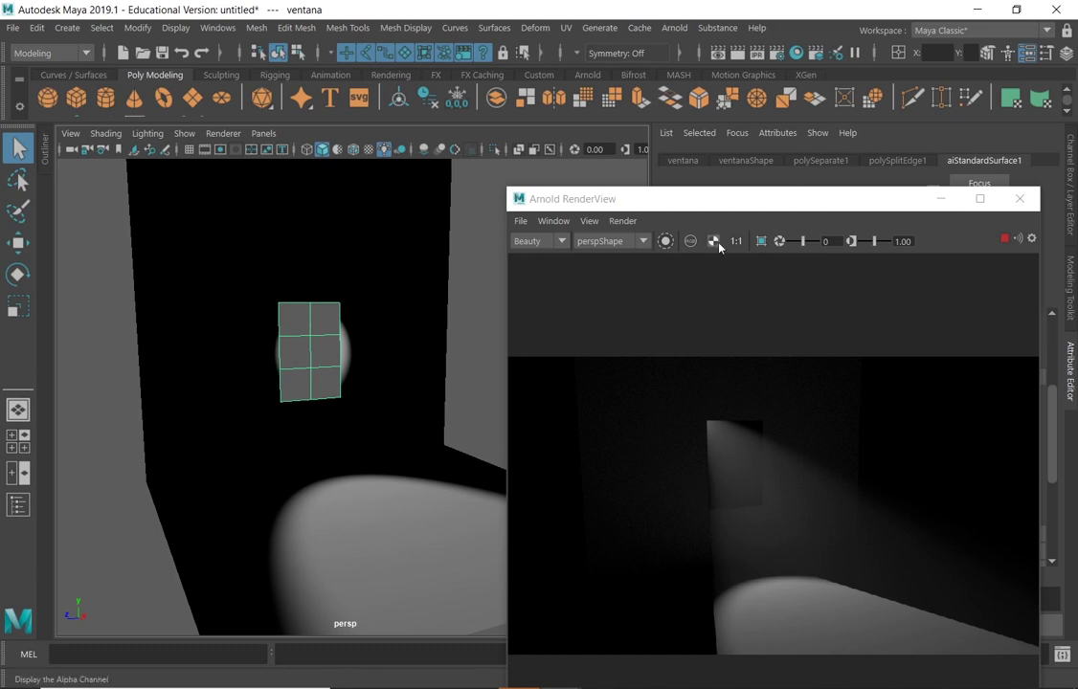
pyautogui.moveTo(719, 198); pyautogui.dragTo(227, 381)
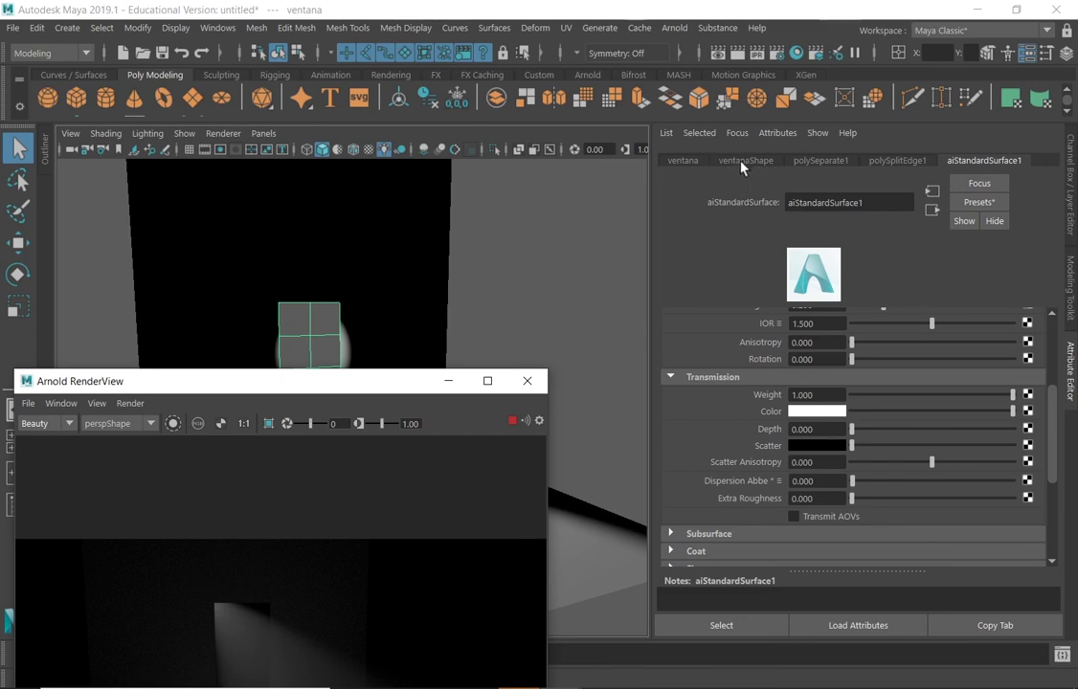
pyautogui.click(745, 160)
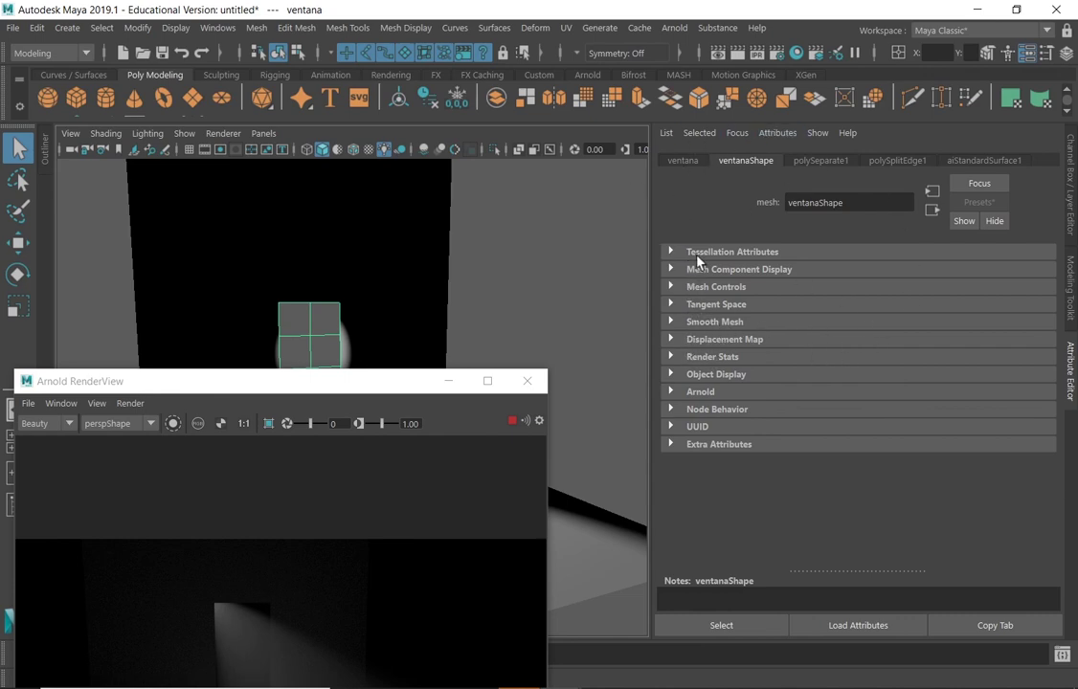
pyautogui.click(670, 393)
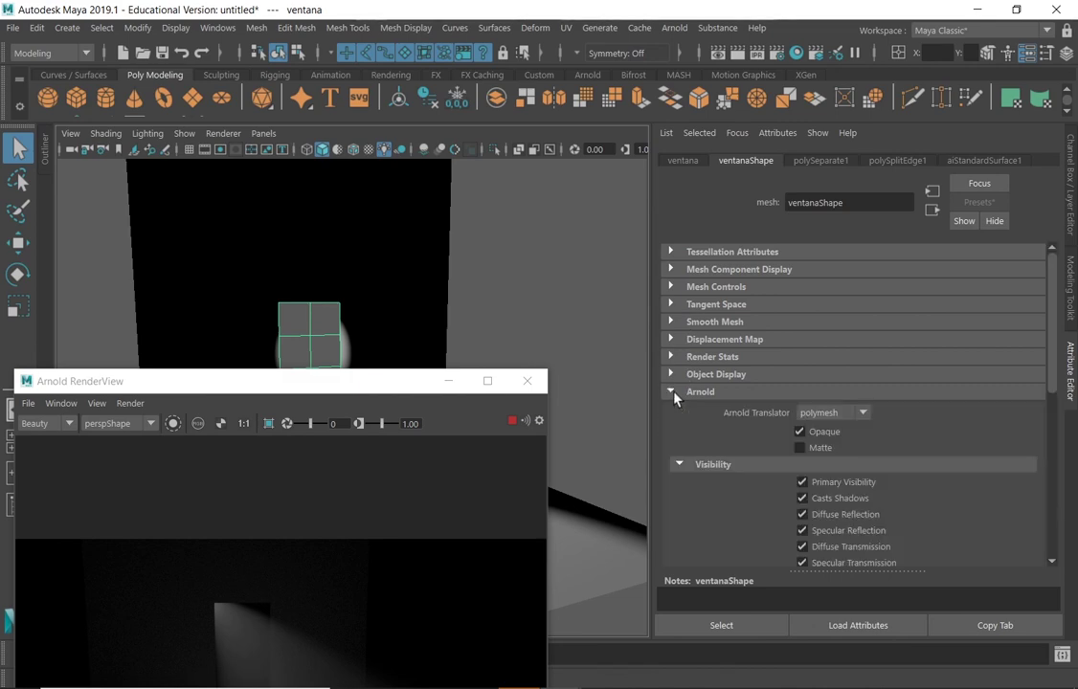
pyautogui.click(801, 433)
# Inspect the updated Arnold render, review the transmission settings of aiStandardSurface1, and reselect the ventana piece
pyautogui.moveTo(211, 387); pyautogui.dragTo(591, 159)
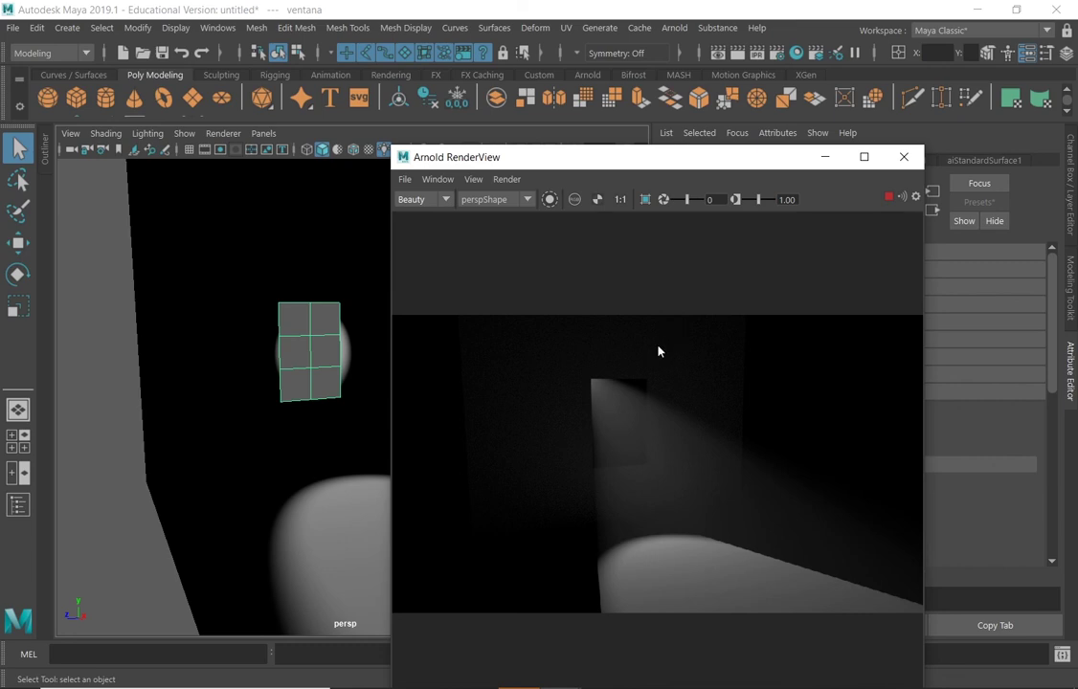
pyautogui.moveTo(754, 164); pyautogui.dragTo(437, 222)
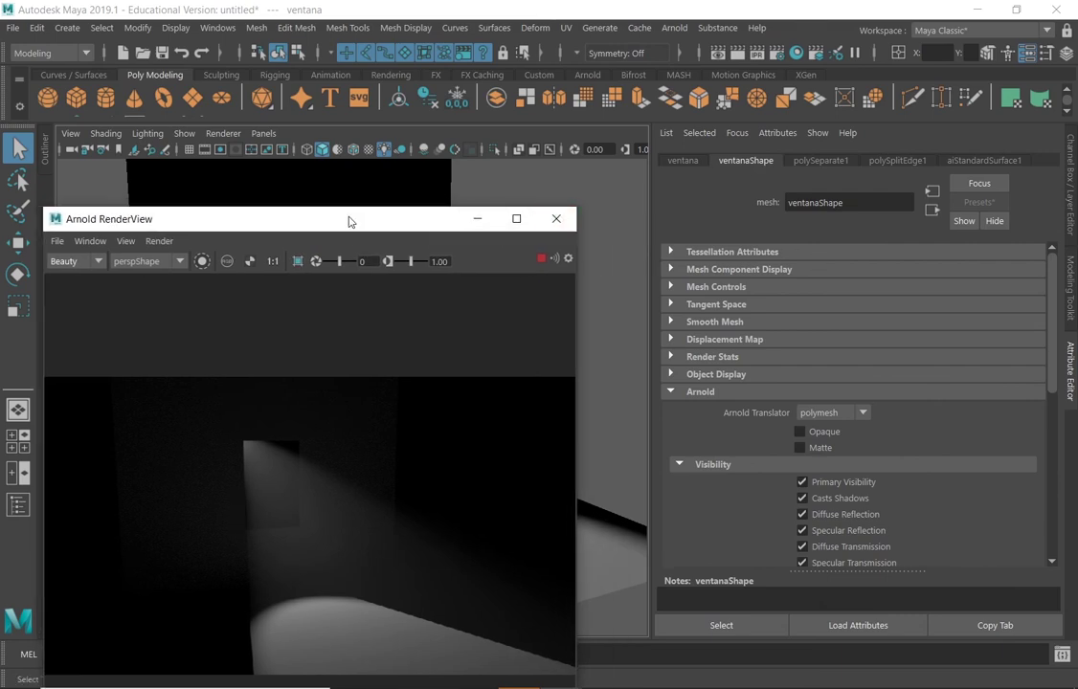
pyautogui.moveTo(348, 222); pyautogui.dragTo(350, 232)
pyautogui.click(986, 160)
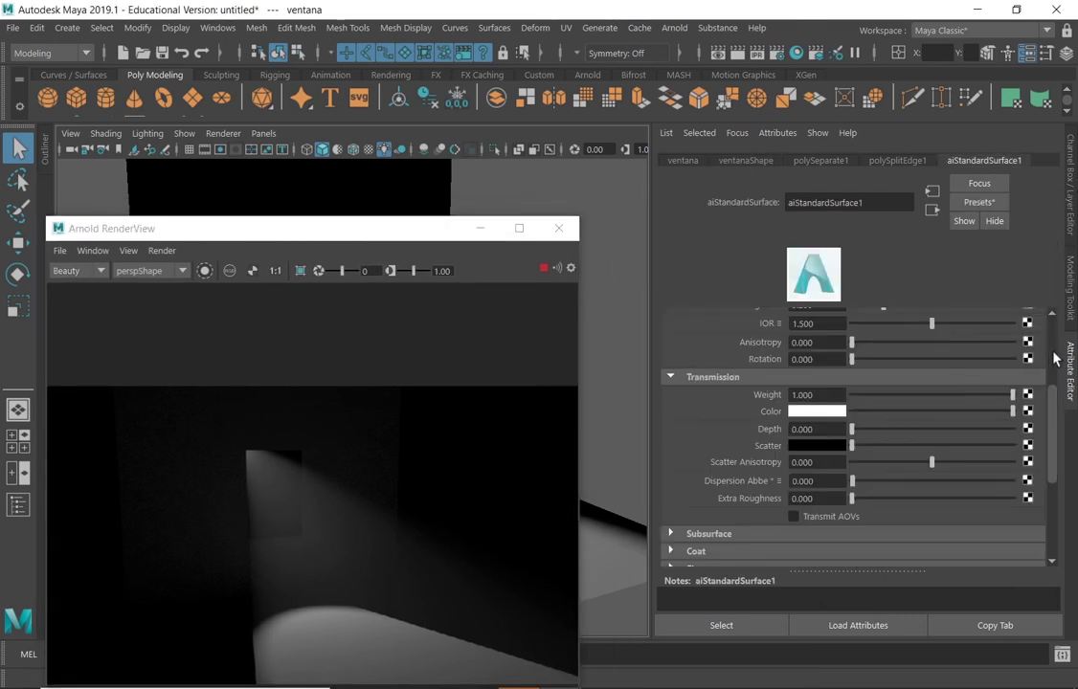
pyautogui.moveTo(402, 228); pyautogui.dragTo(830, 436)
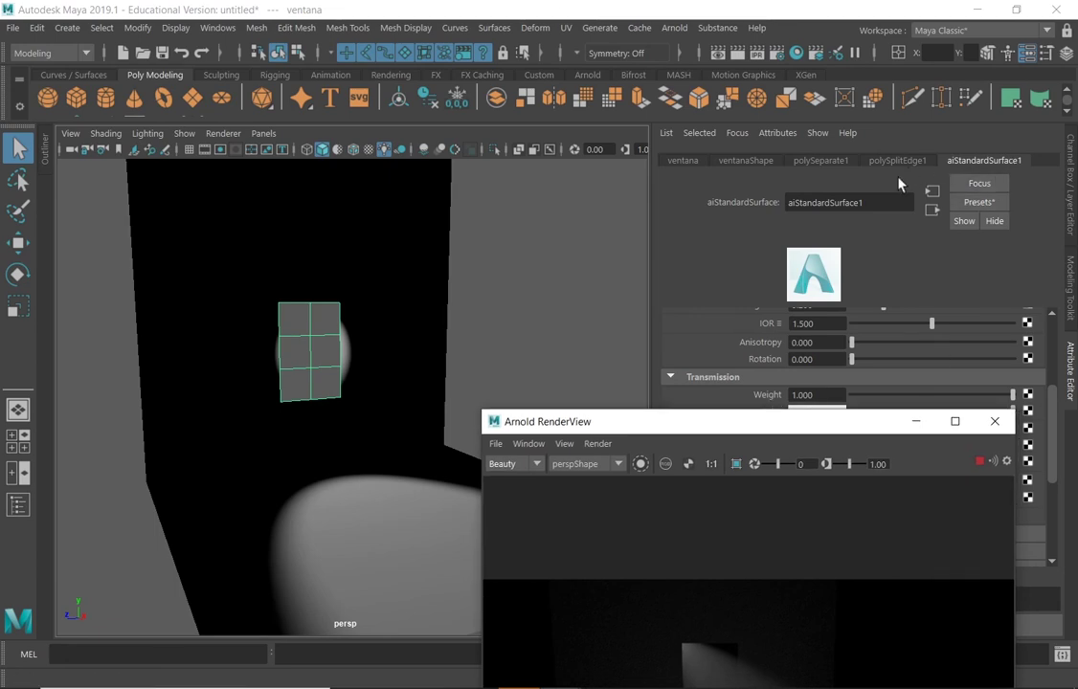
pyautogui.click(571, 238)
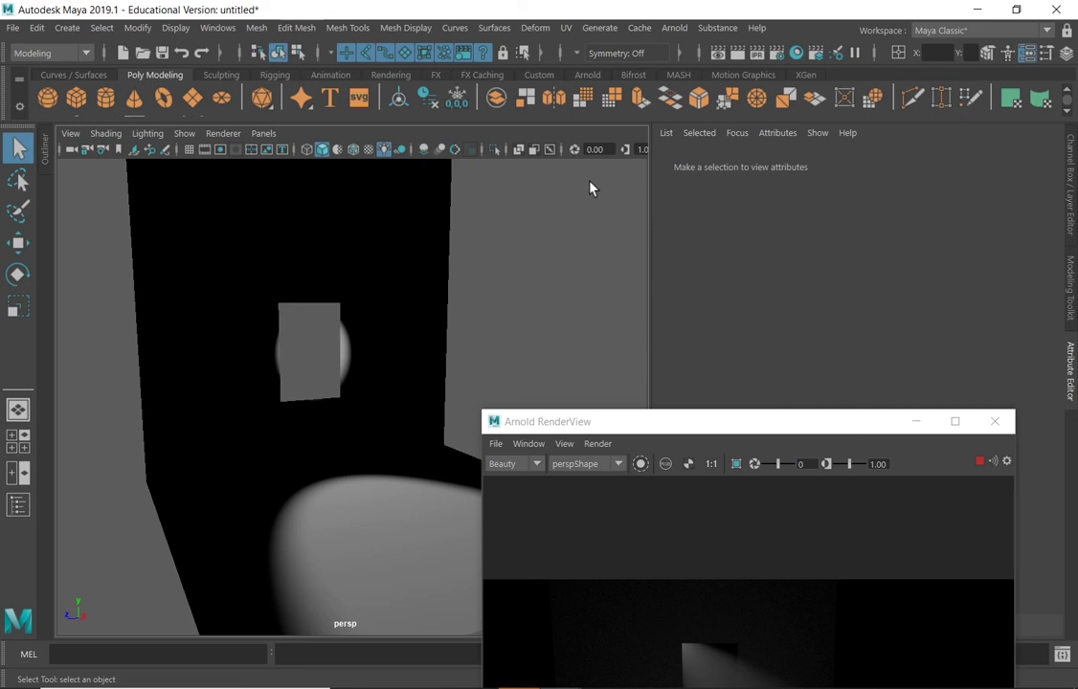
pyautogui.click(315, 346)
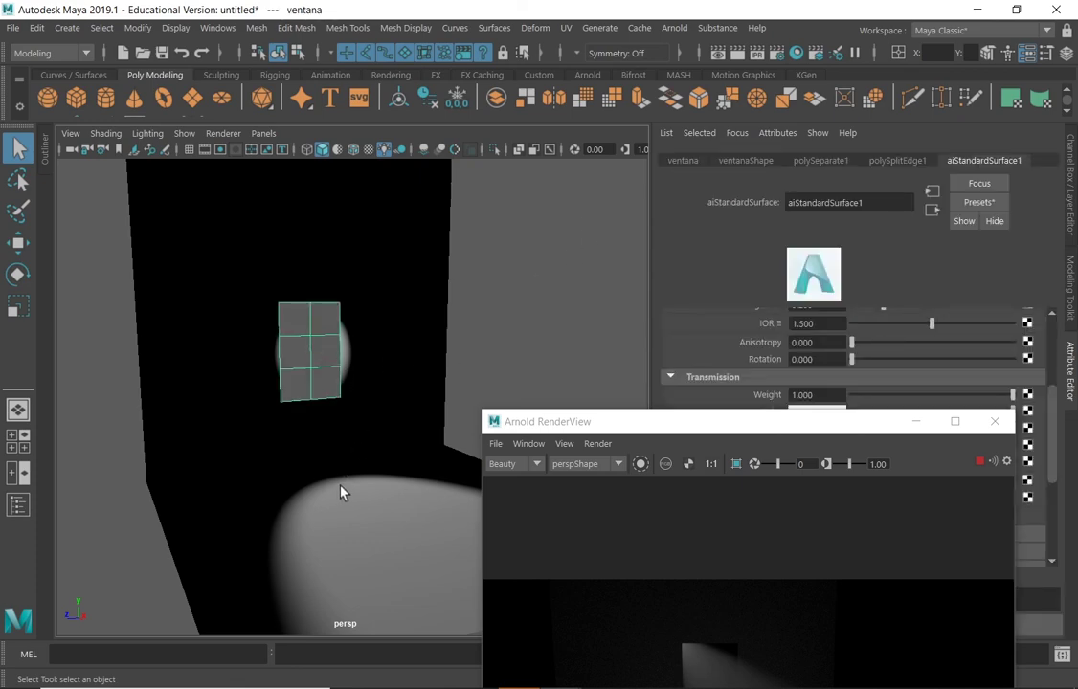
# Expand the Arnold Subdivision settings of ventanaShape and show the available subdivision types
pyautogui.click(763, 169)
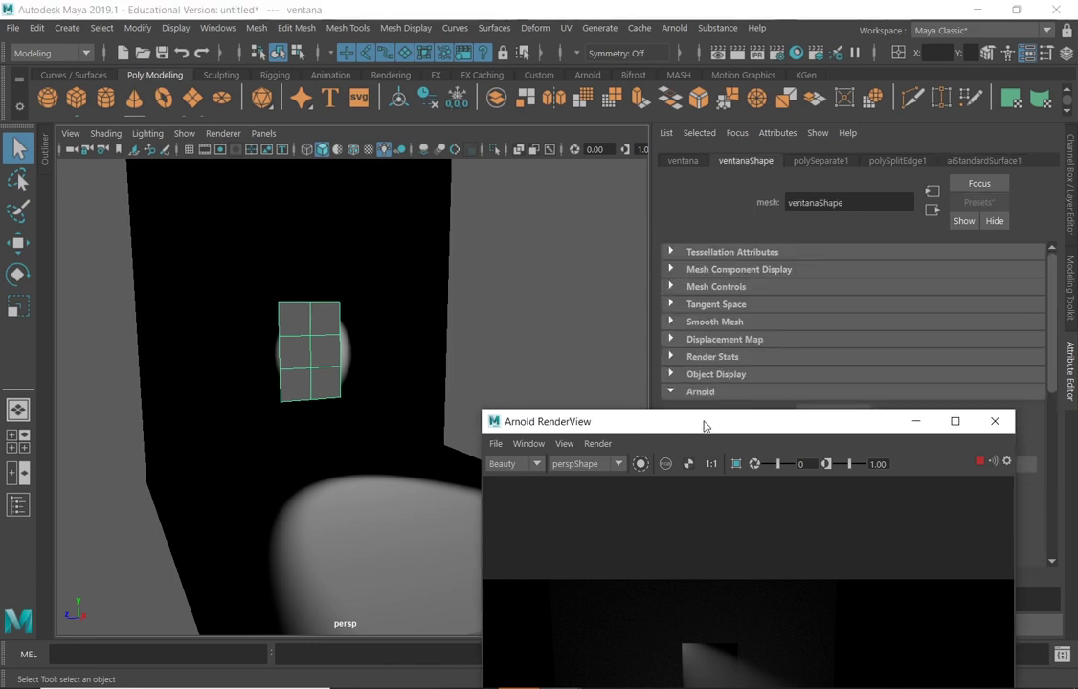
pyautogui.moveTo(703, 426); pyautogui.dragTo(310, 520)
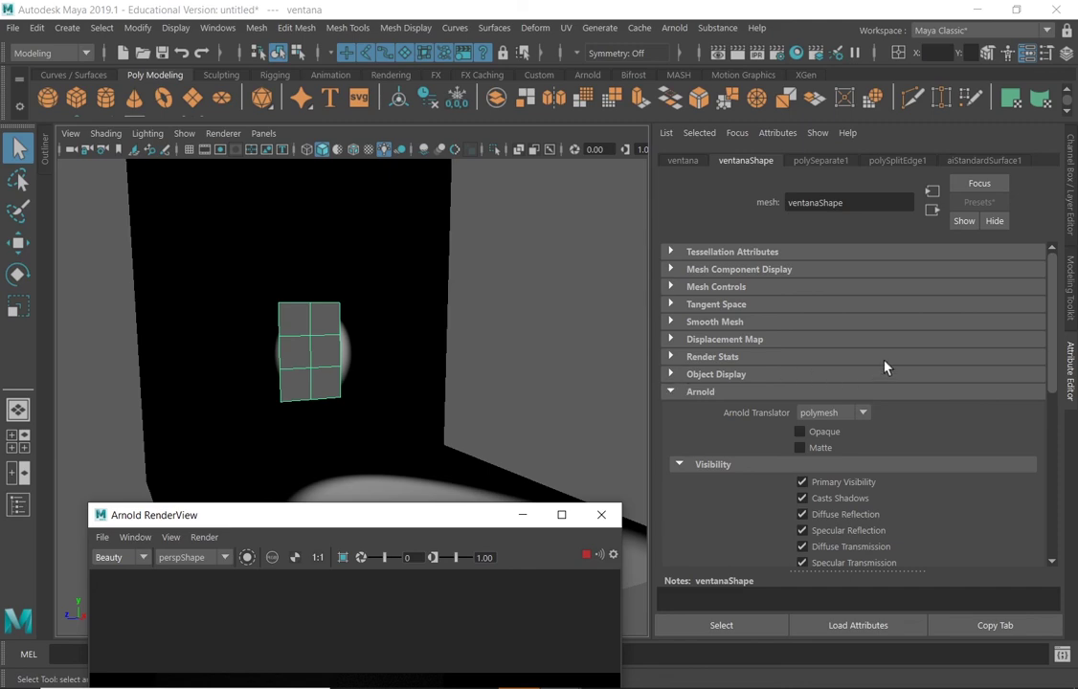
pyautogui.moveTo(1051, 316); pyautogui.dragTo(1019, 469)
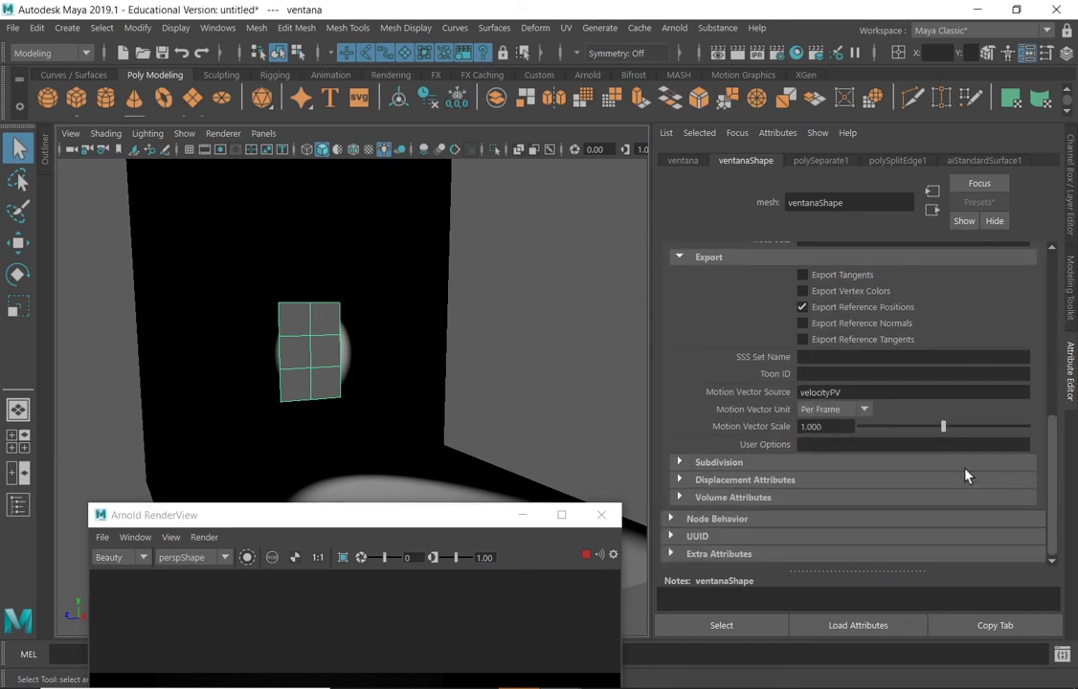
pyautogui.click(681, 462)
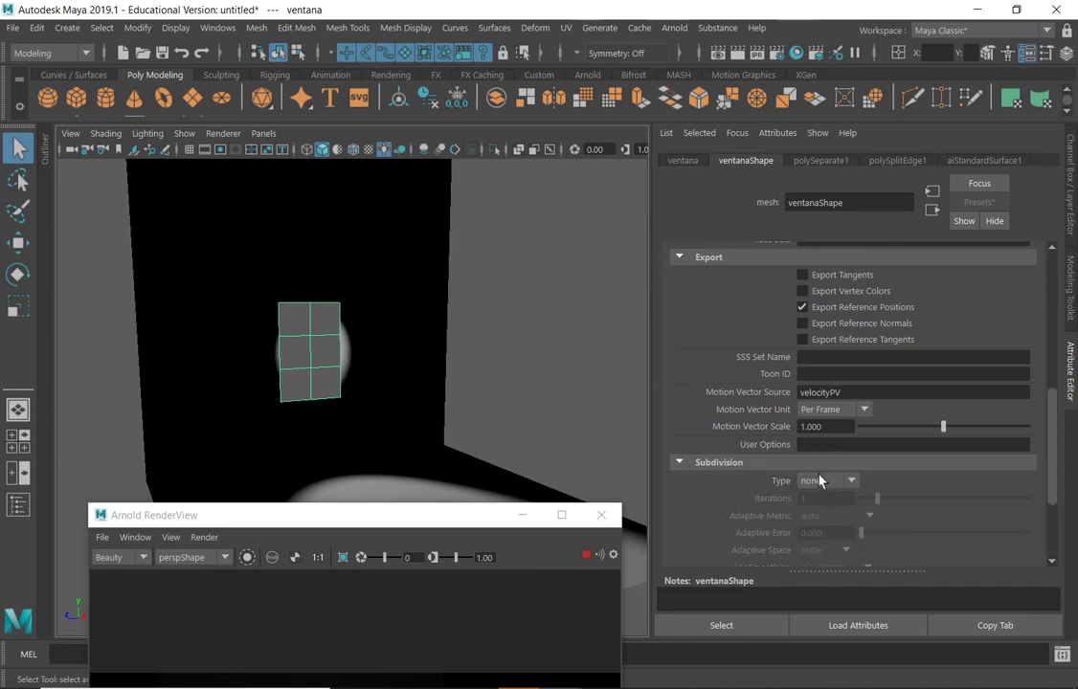
pyautogui.click(852, 482)
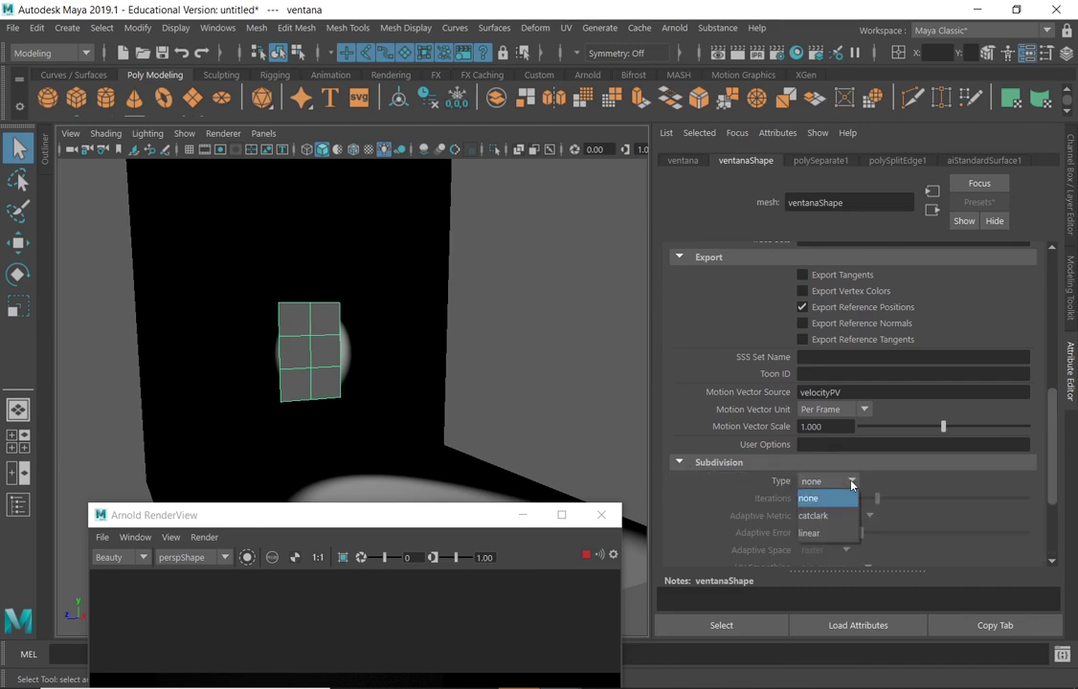